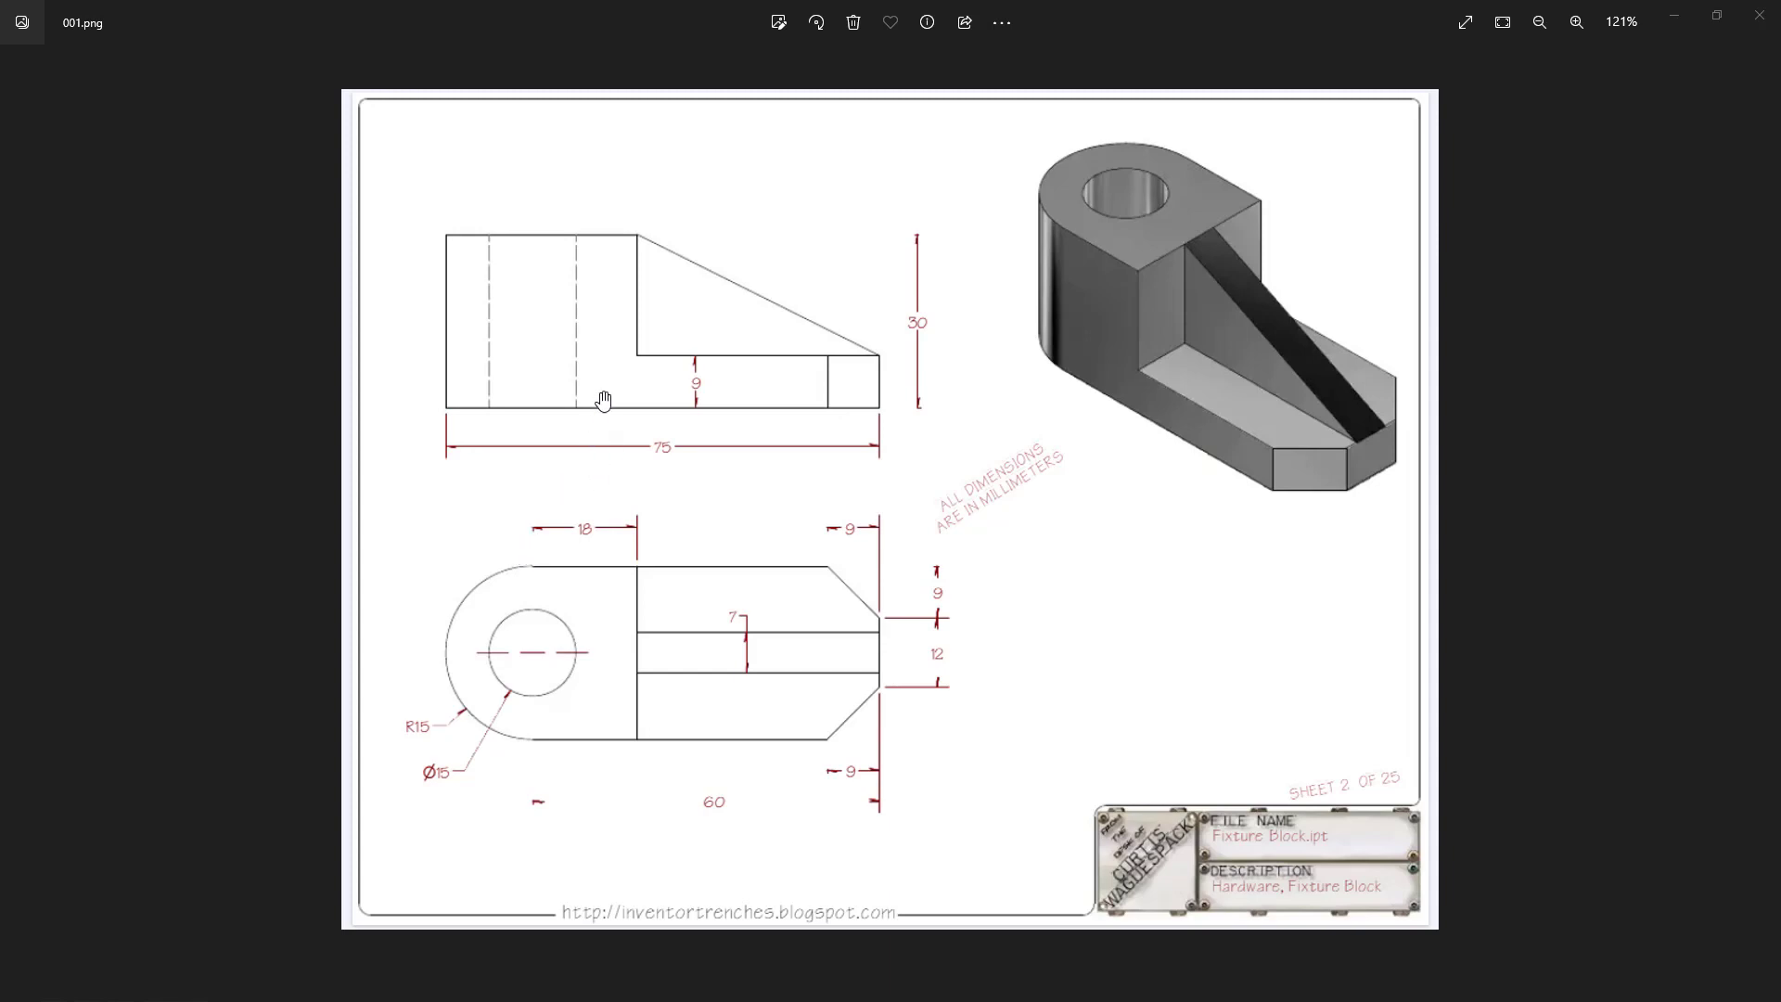
Mark the 9 mm step and 3D model with ink, clear the marks, and close Photos
{"action": "left_click_drag", "start_coordinate": [614, 383], "coordinate": [974, 512]}
{"action": "left_click_drag", "start_coordinate": [1093, 209], "coordinate": [1359, 365]}
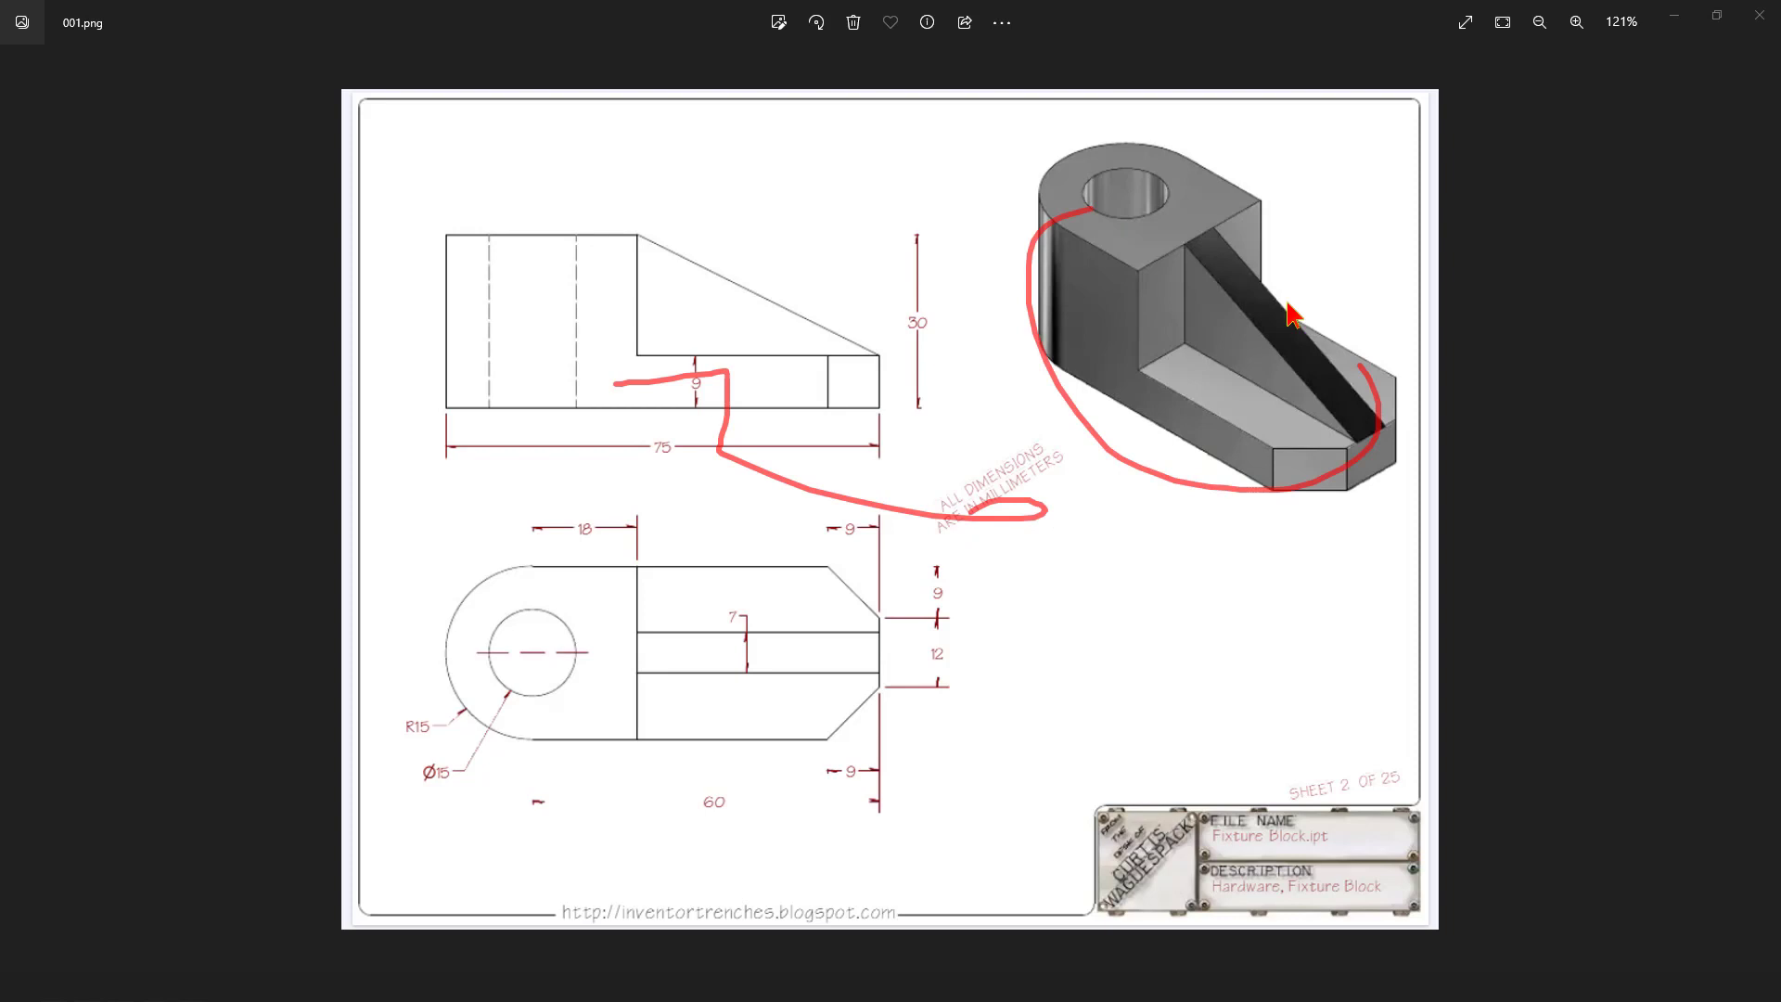
{"action": "left_click_drag", "start_coordinate": [1287, 314], "coordinate": [1236, 275]}
{"action": "key", "text": "Escape"}
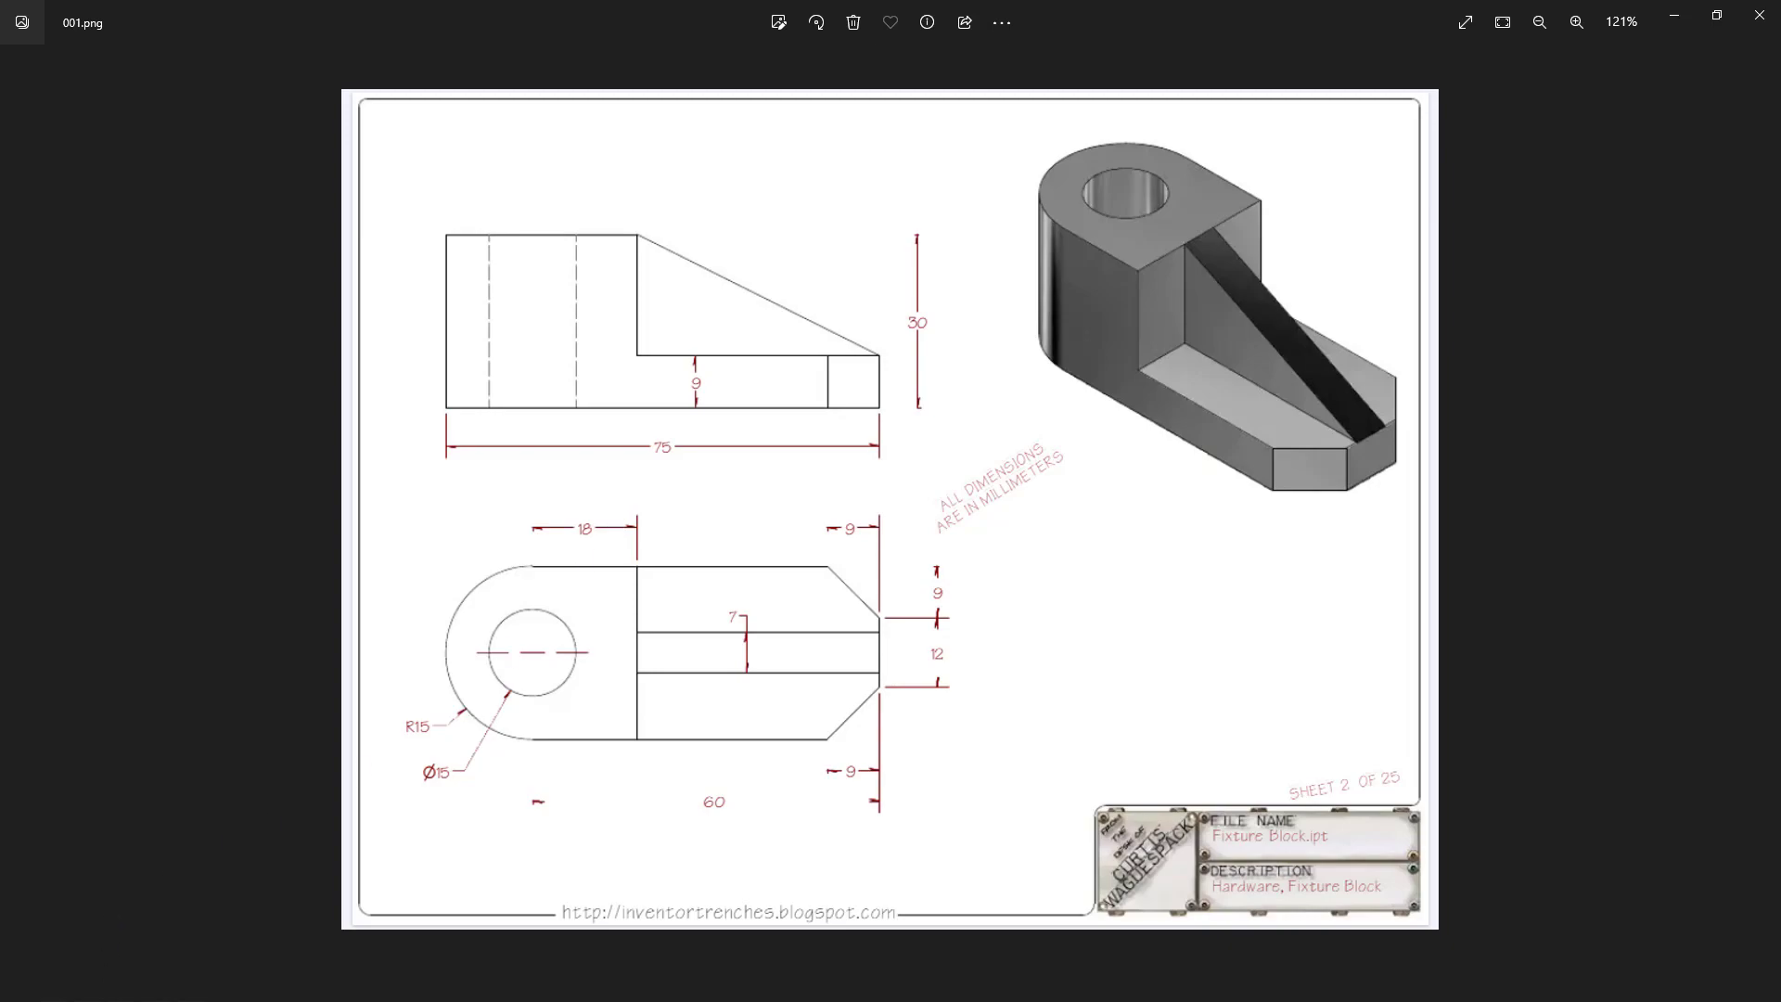
{"action": "key", "text": "alt+F4"}
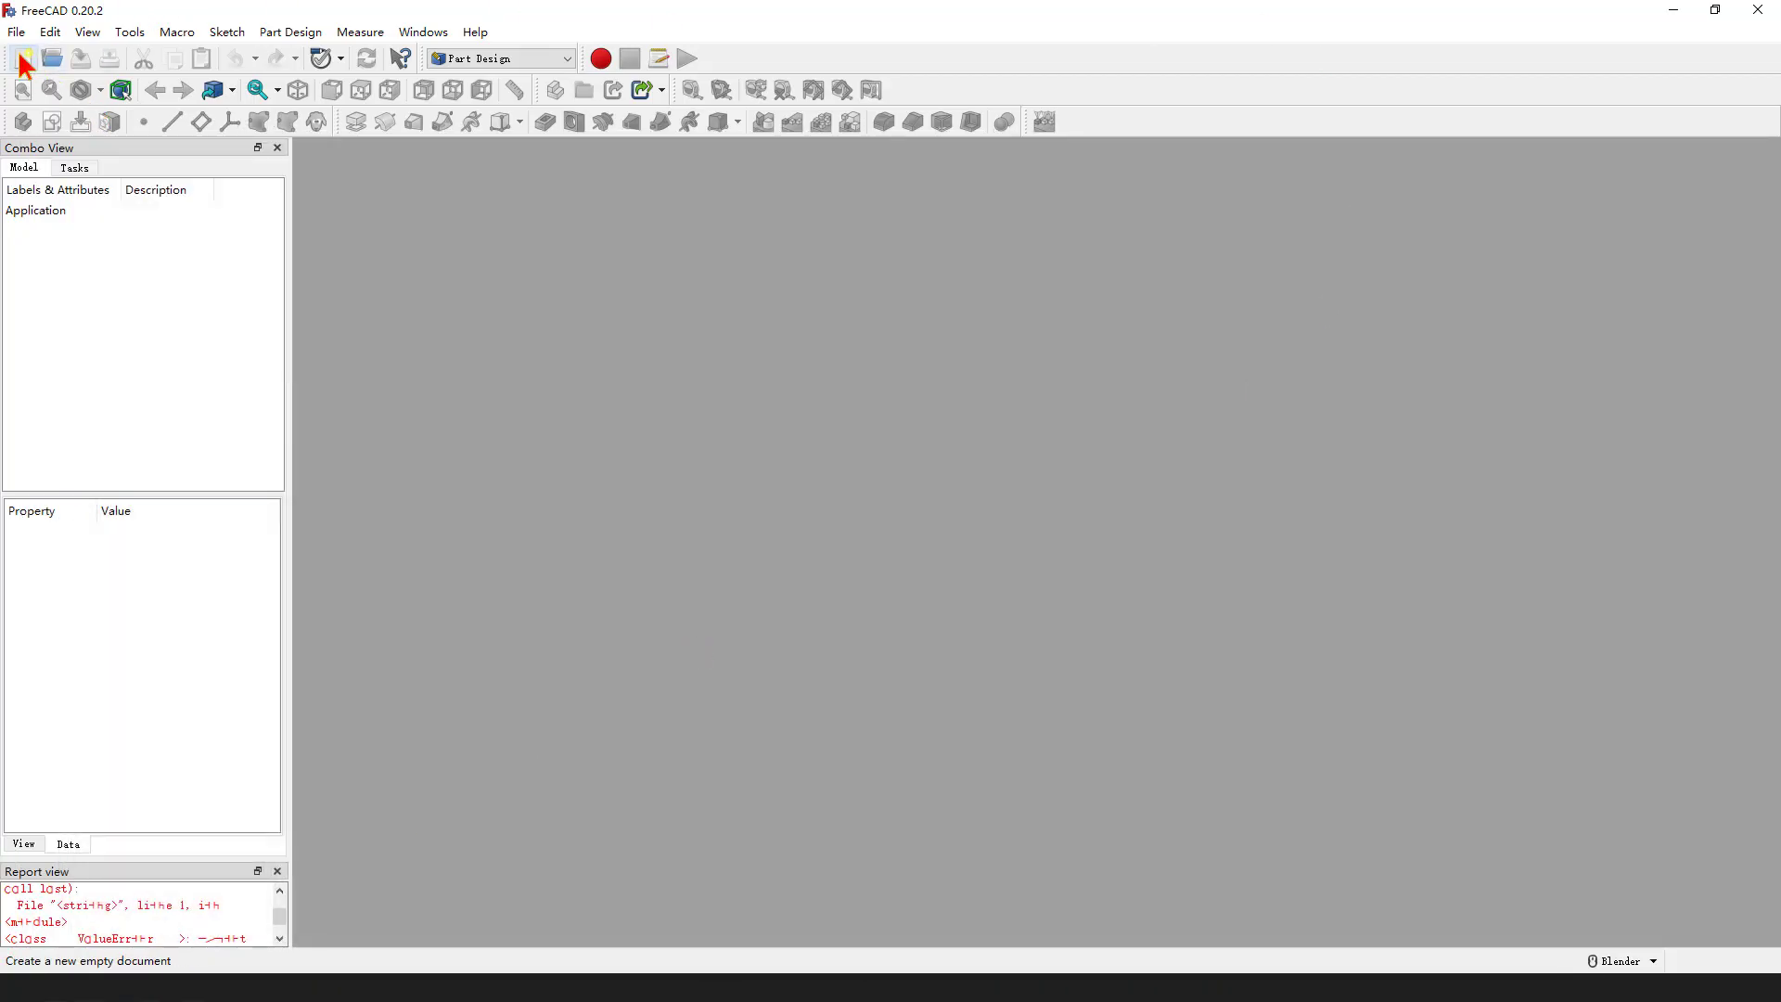
Create a new document with a Part Design body and start a sketch
{"action": "left_click", "coordinate": [22, 59]}
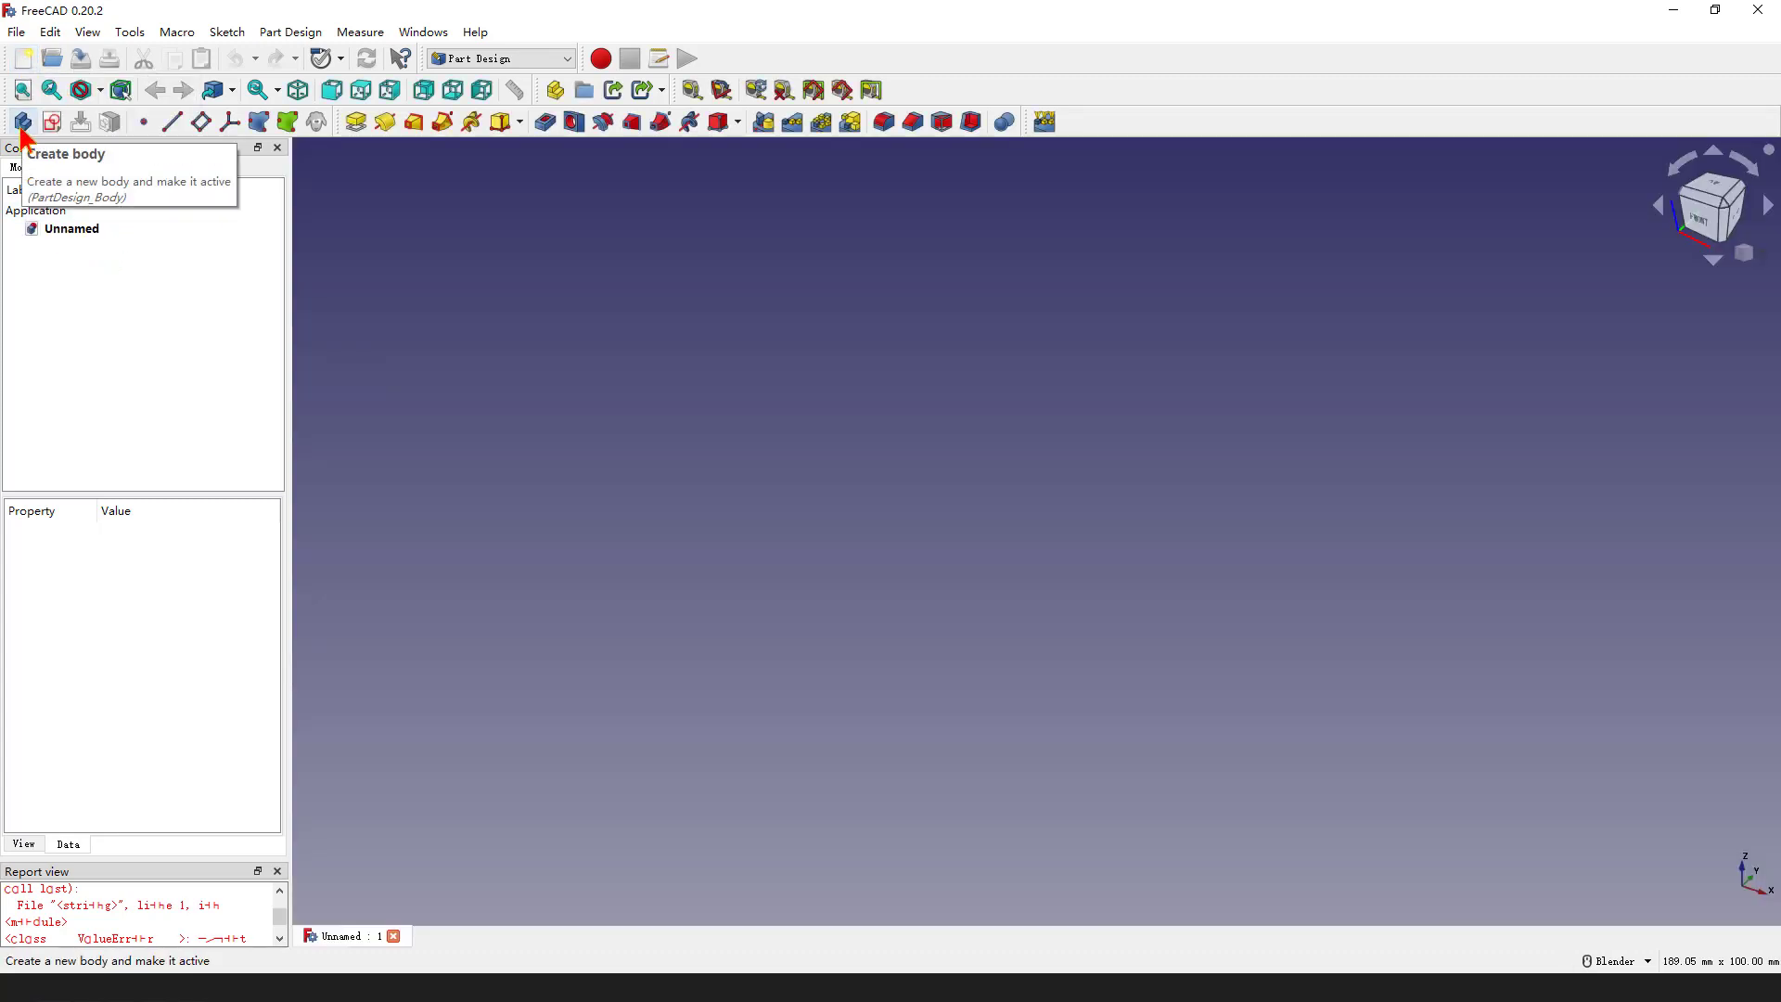
{"action": "left_click", "coordinate": [23, 123]}
{"action": "left_click", "coordinate": [86, 249]}
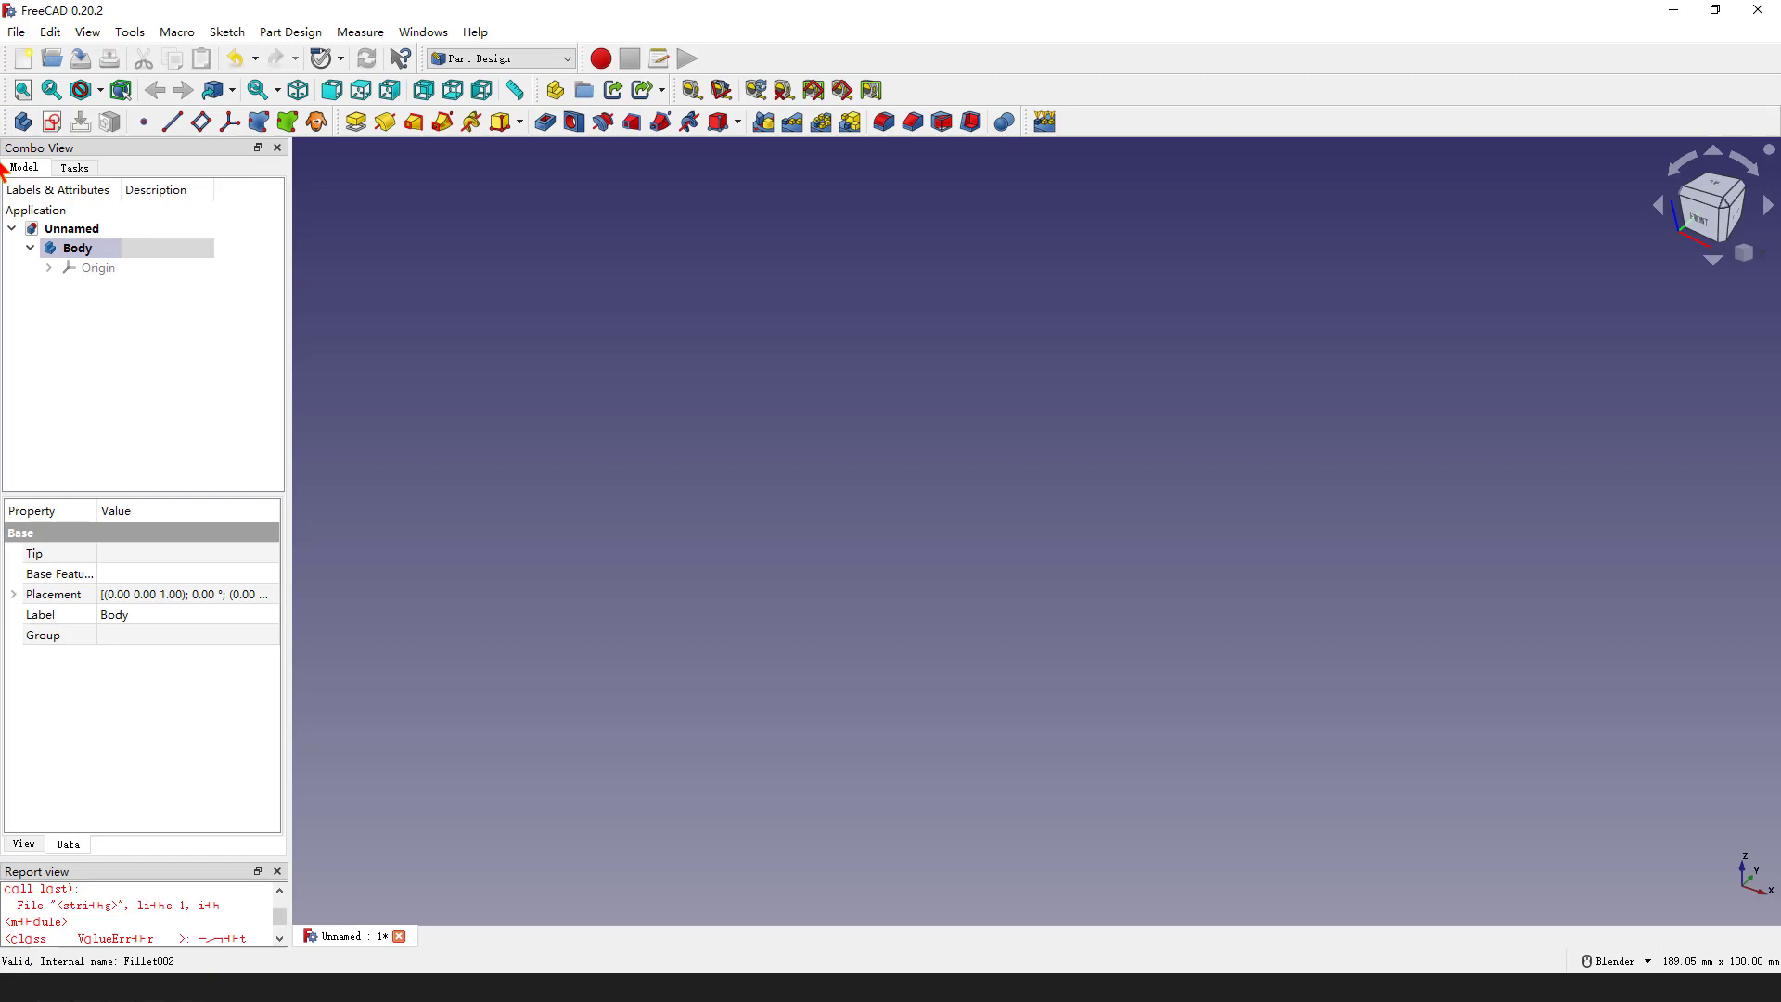
{"action": "left_click", "coordinate": [52, 123]}
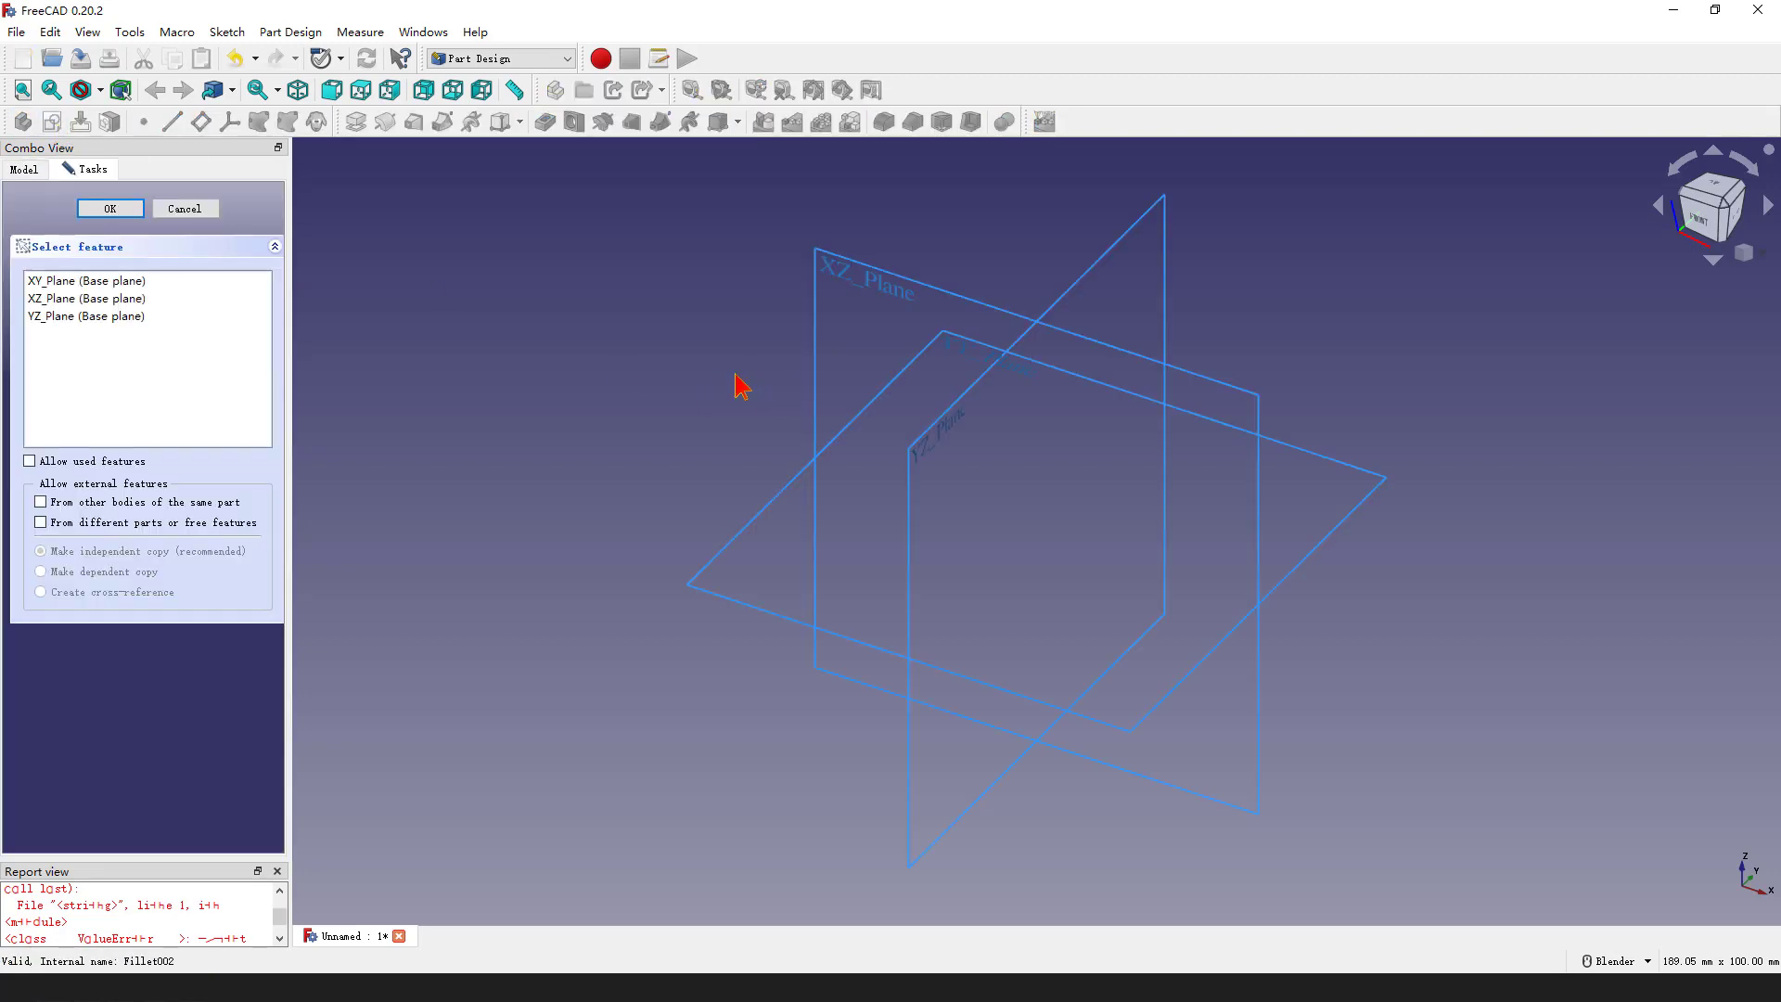
Attach the sketch to XY_Plane and draw a horizontal slot from the origin
{"action": "left_click", "coordinate": [941, 355]}
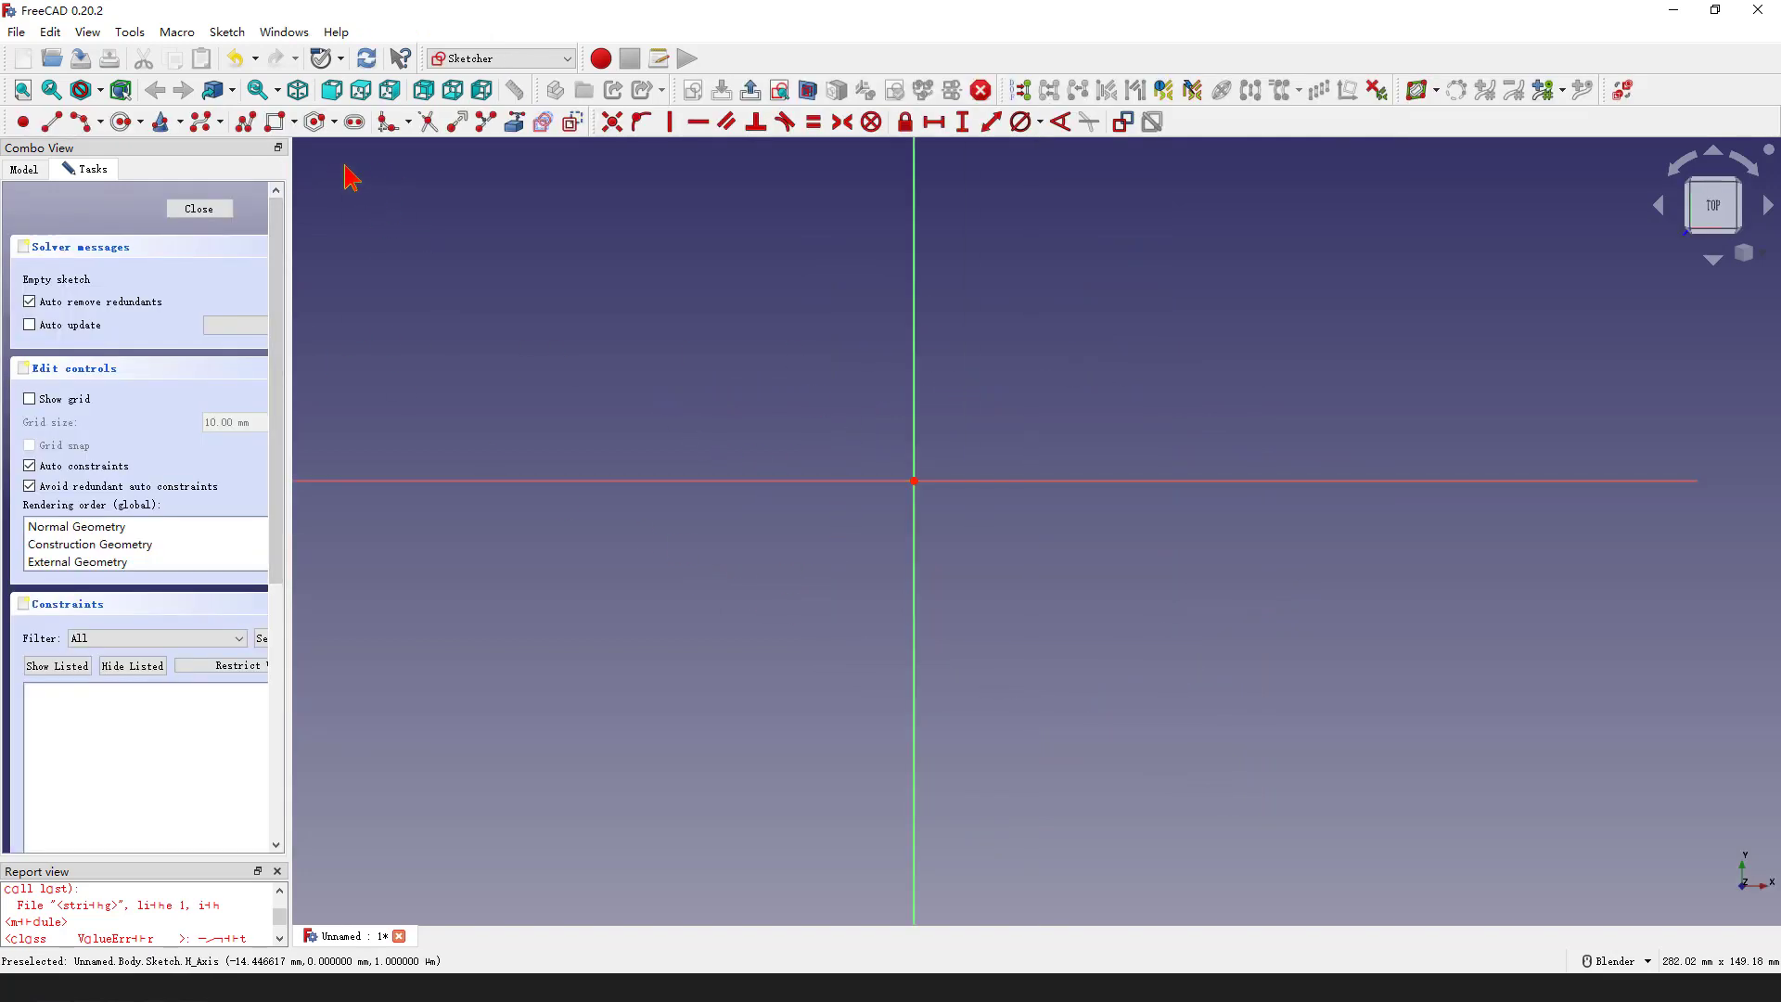
{"action": "left_click", "coordinate": [358, 130]}
{"action": "left_click", "coordinate": [913, 482]}
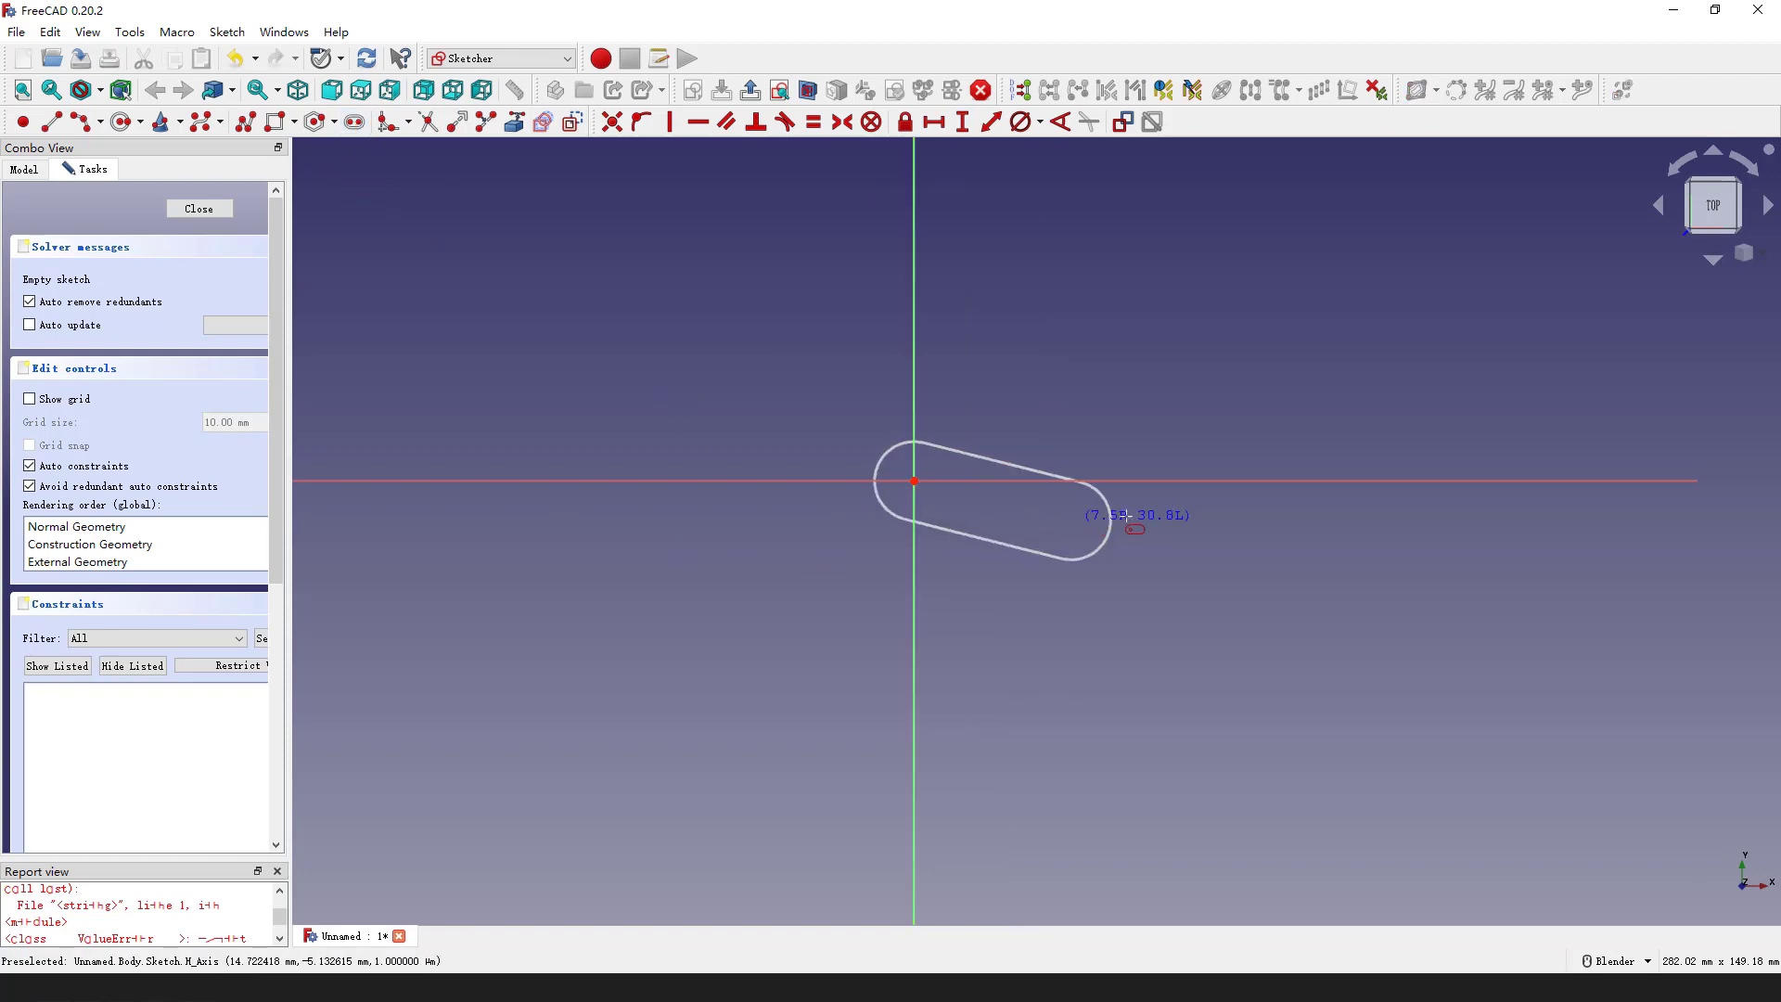
{"action": "left_click", "coordinate": [1292, 485]}
{"action": "scroll", "coordinate": [649, 409], "scroll_direction": "down", "scroll_amount": 2}
{"action": "right_click", "coordinate": [1103, 505]}
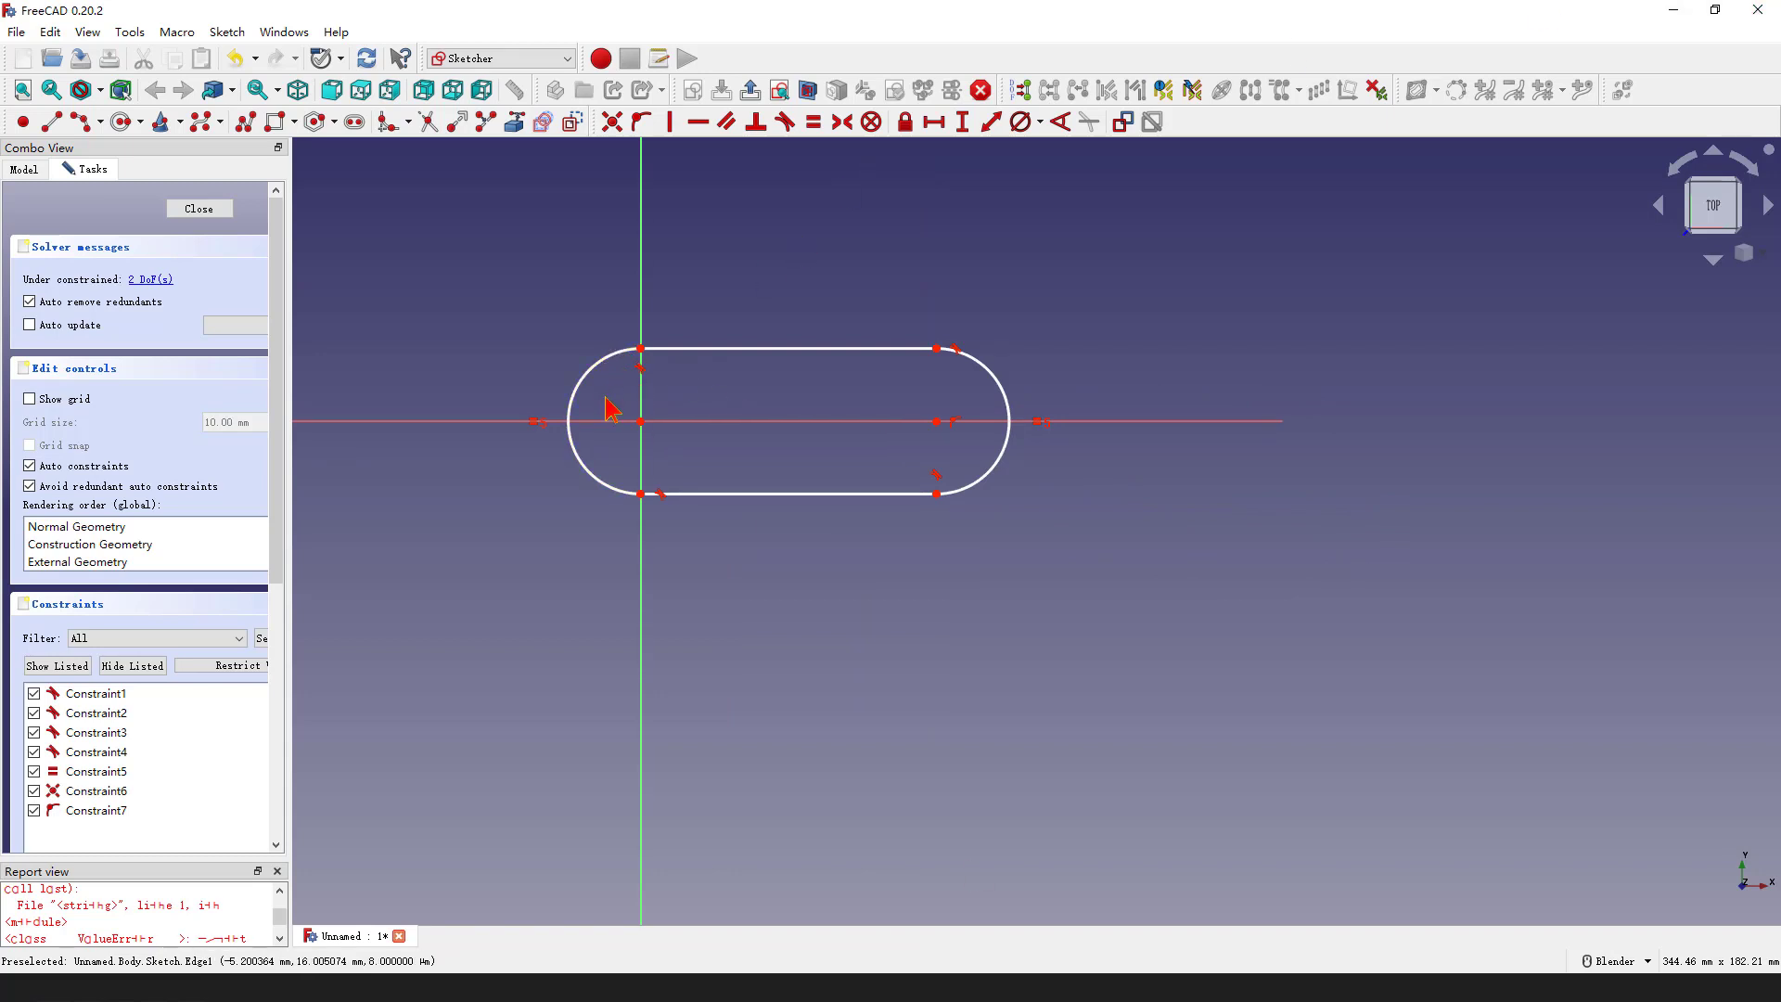
Constrain the slot's left arc to a 15 mm radius and reposition the label
{"action": "left_click", "coordinate": [588, 375]}
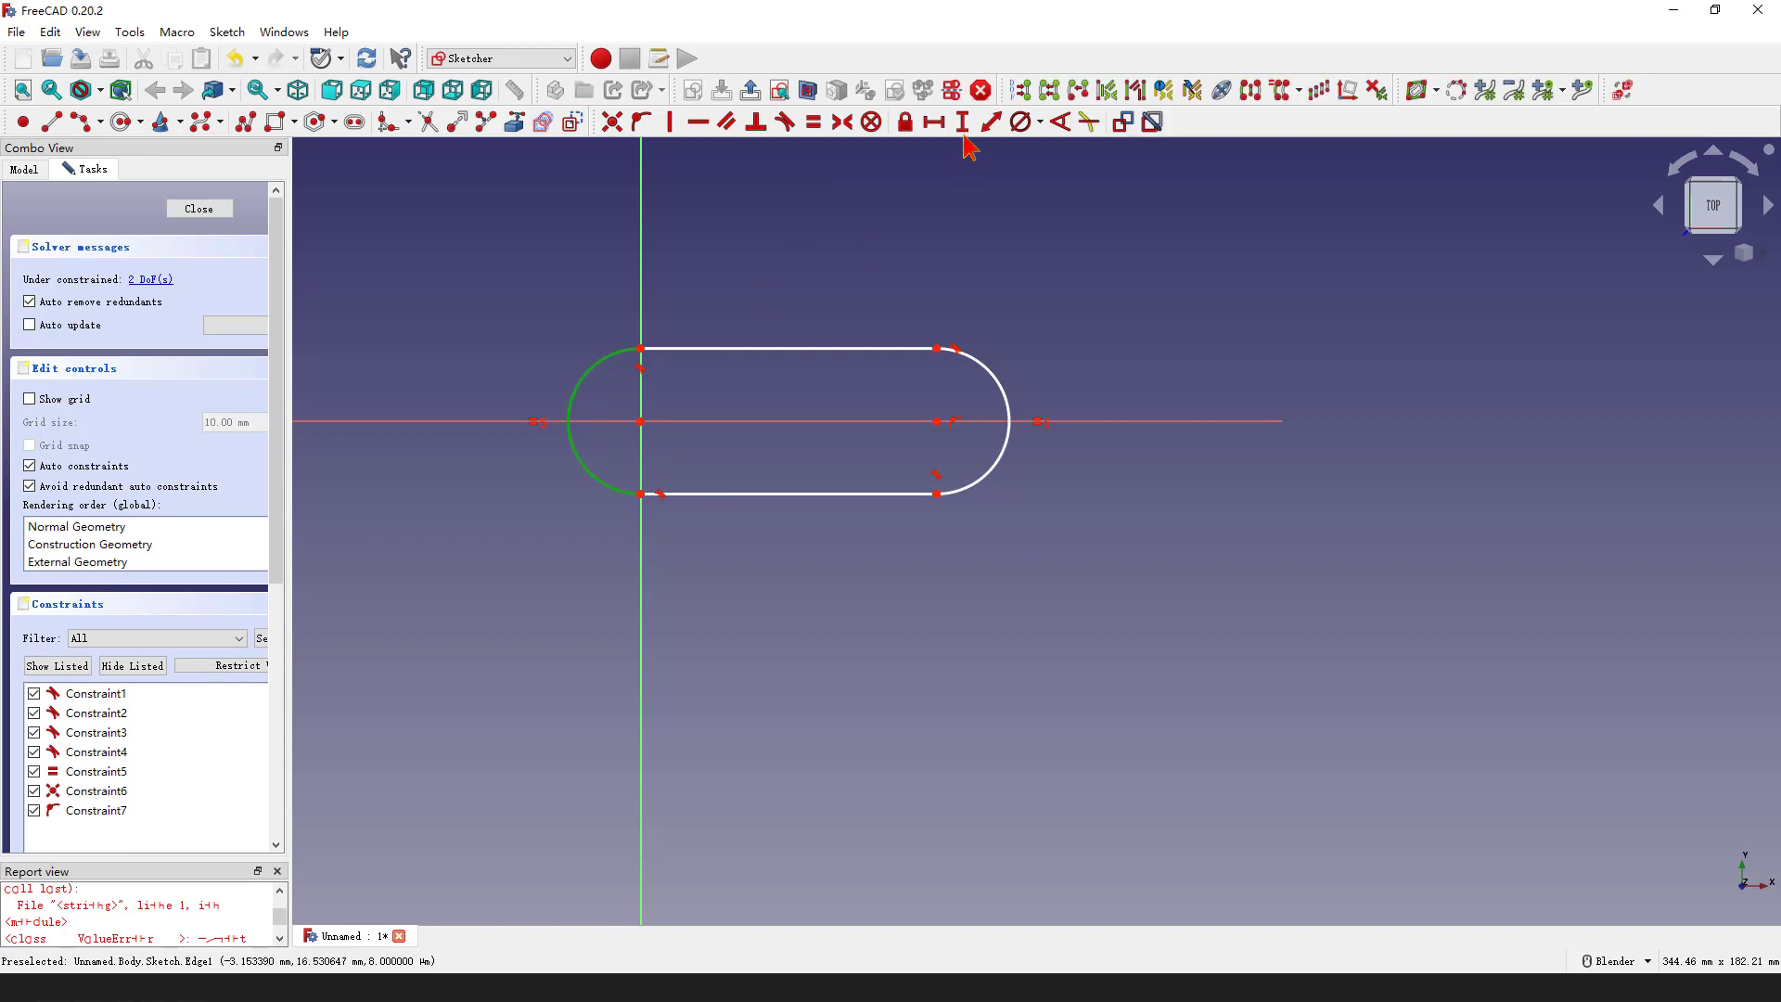
{"action": "left_click", "coordinate": [1038, 122]}
{"action": "left_click", "coordinate": [1079, 146]}
{"action": "type", "text": "15"}
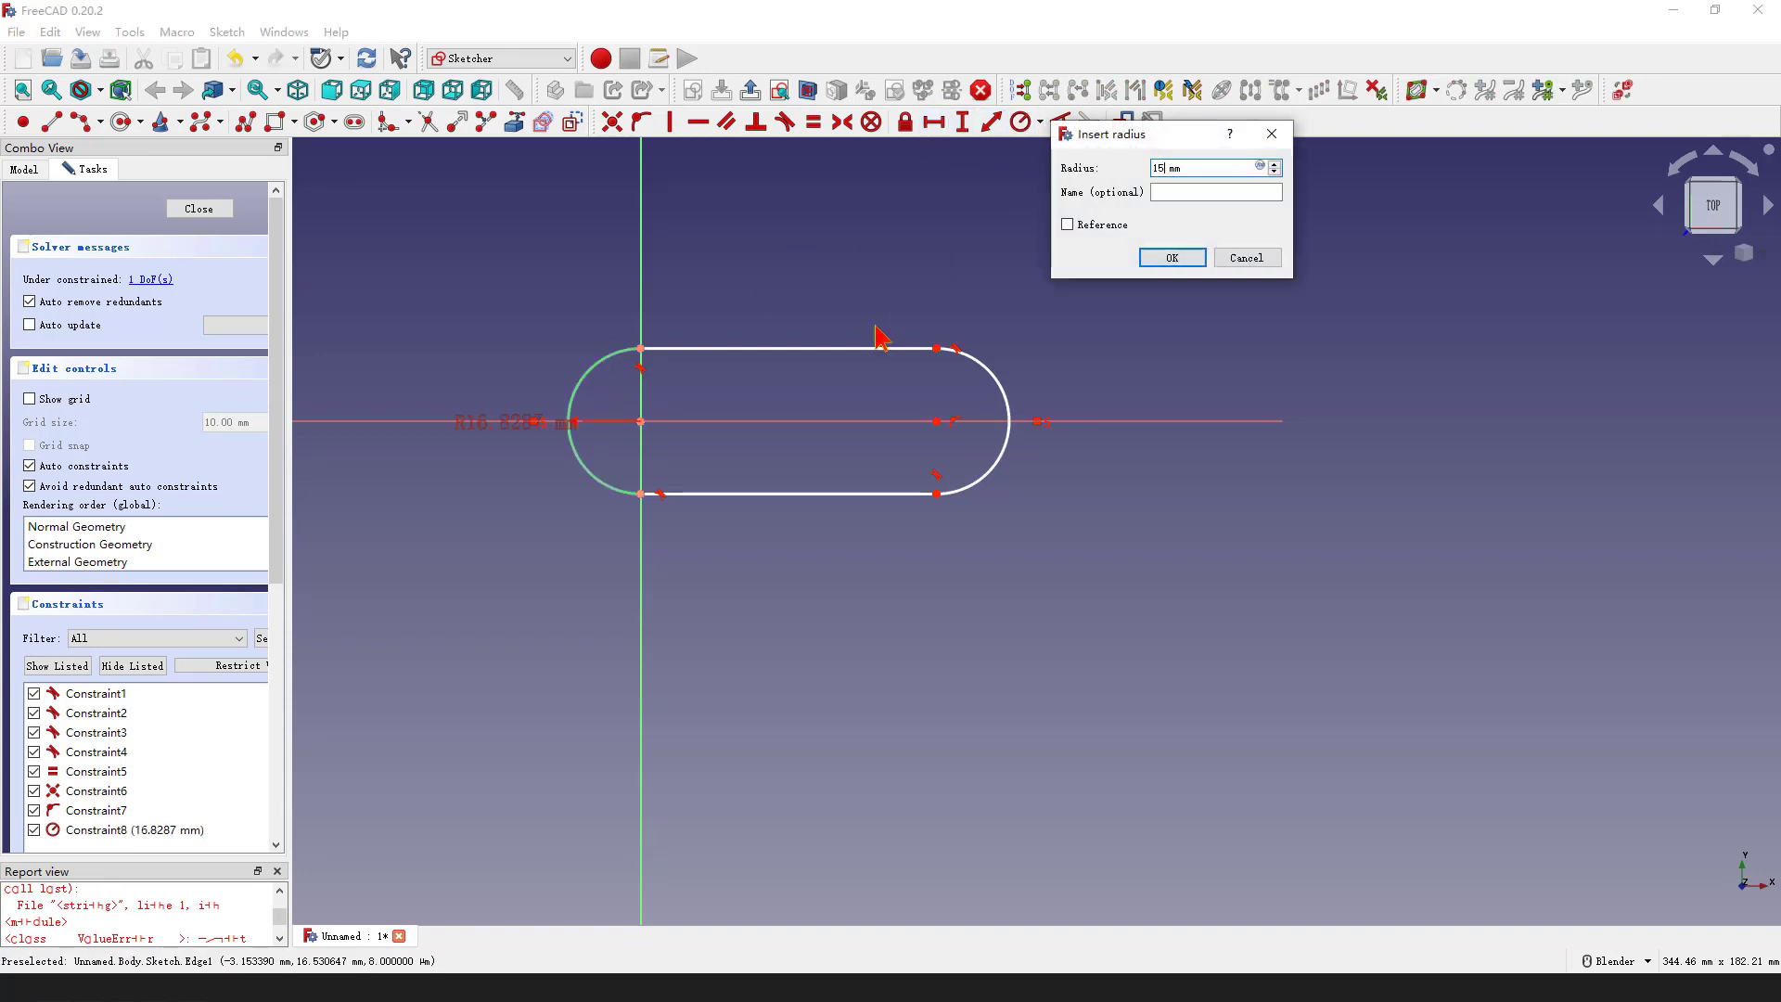
{"action": "key", "text": "Return"}
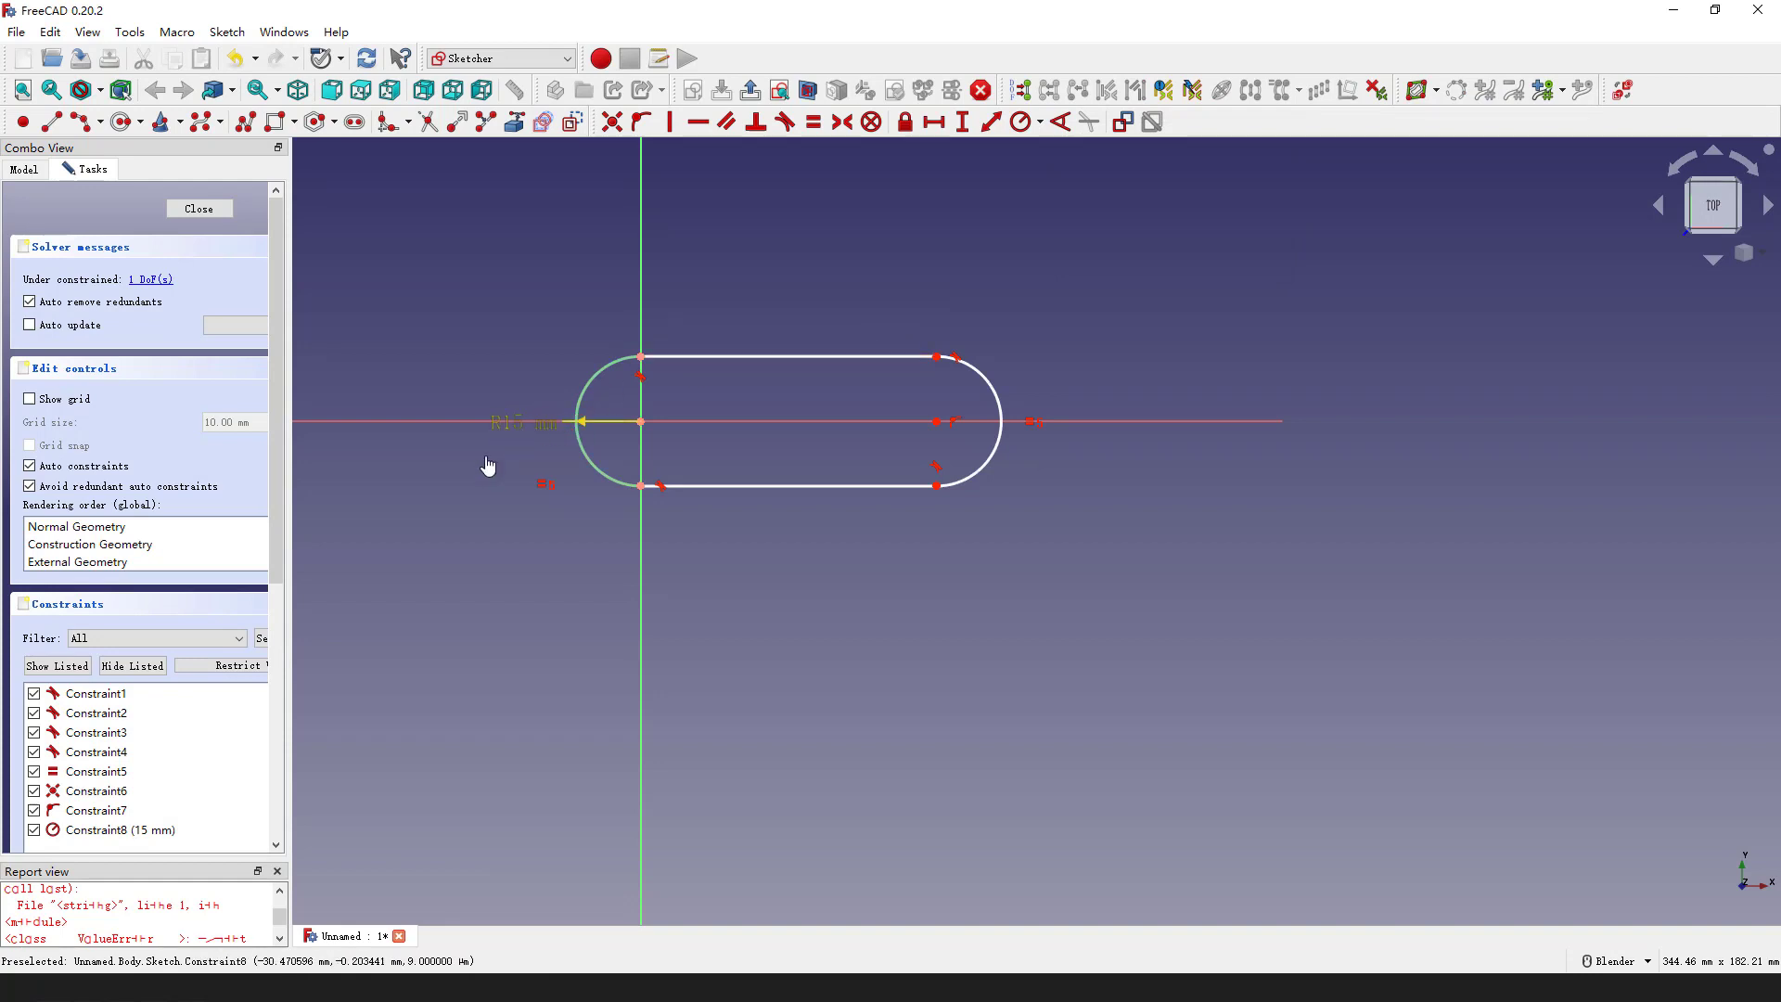
{"action": "left_click_drag", "start_coordinate": [487, 465], "coordinate": [464, 523]}
{"action": "scroll", "coordinate": [960, 424], "scroll_direction": "down", "scroll_amount": 1}
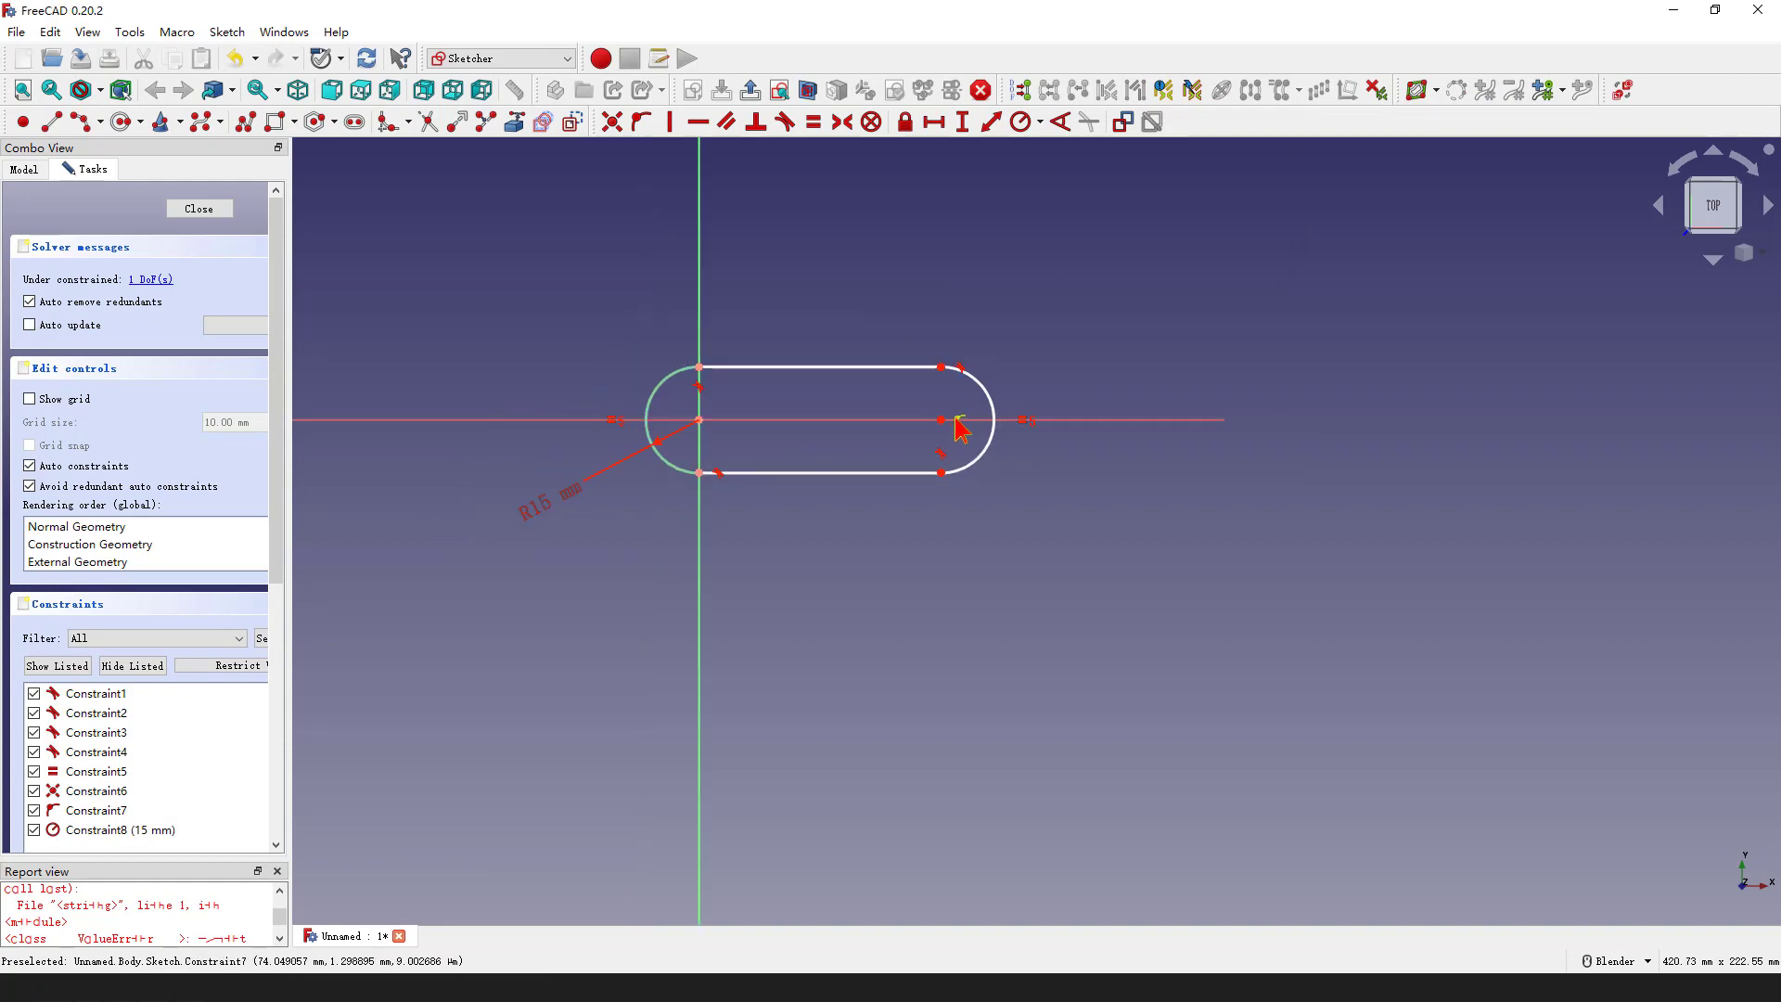
{"action": "scroll", "coordinate": [816, 443], "scroll_direction": "up", "scroll_amount": 1}
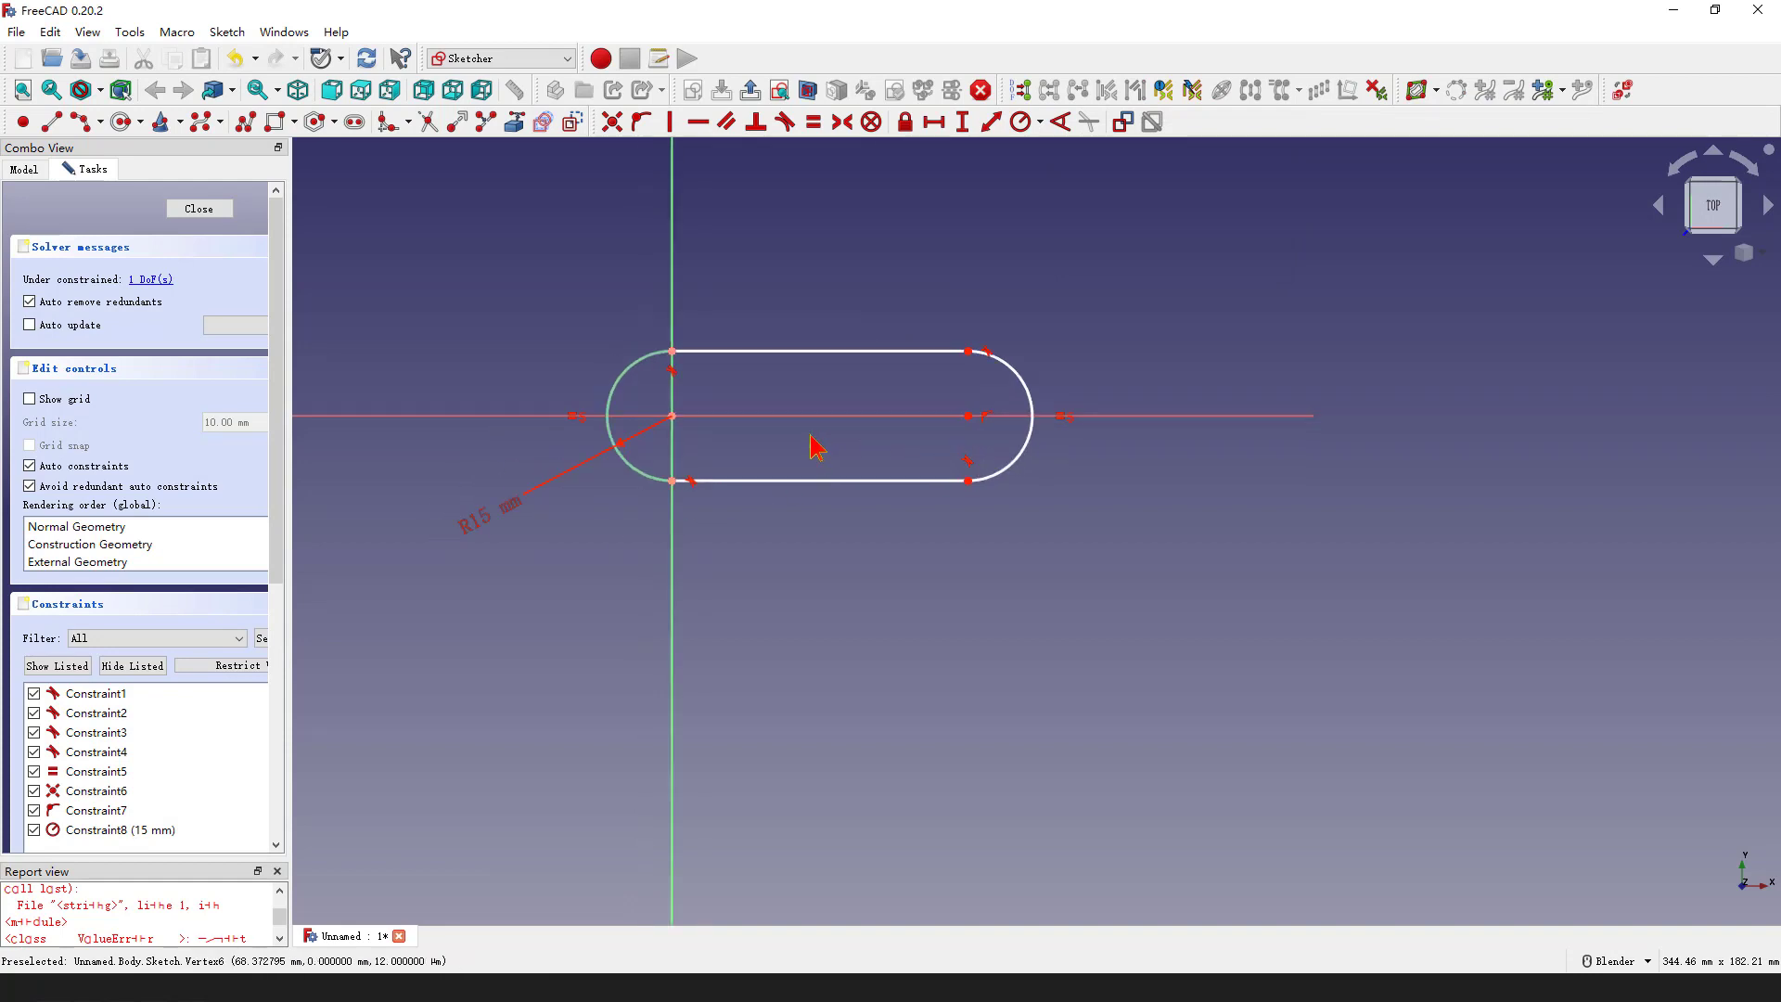
Add a point on the left arc and constrain it onto the X axis
{"action": "left_click", "coordinate": [24, 122]}
{"action": "left_click", "coordinate": [607, 406]}
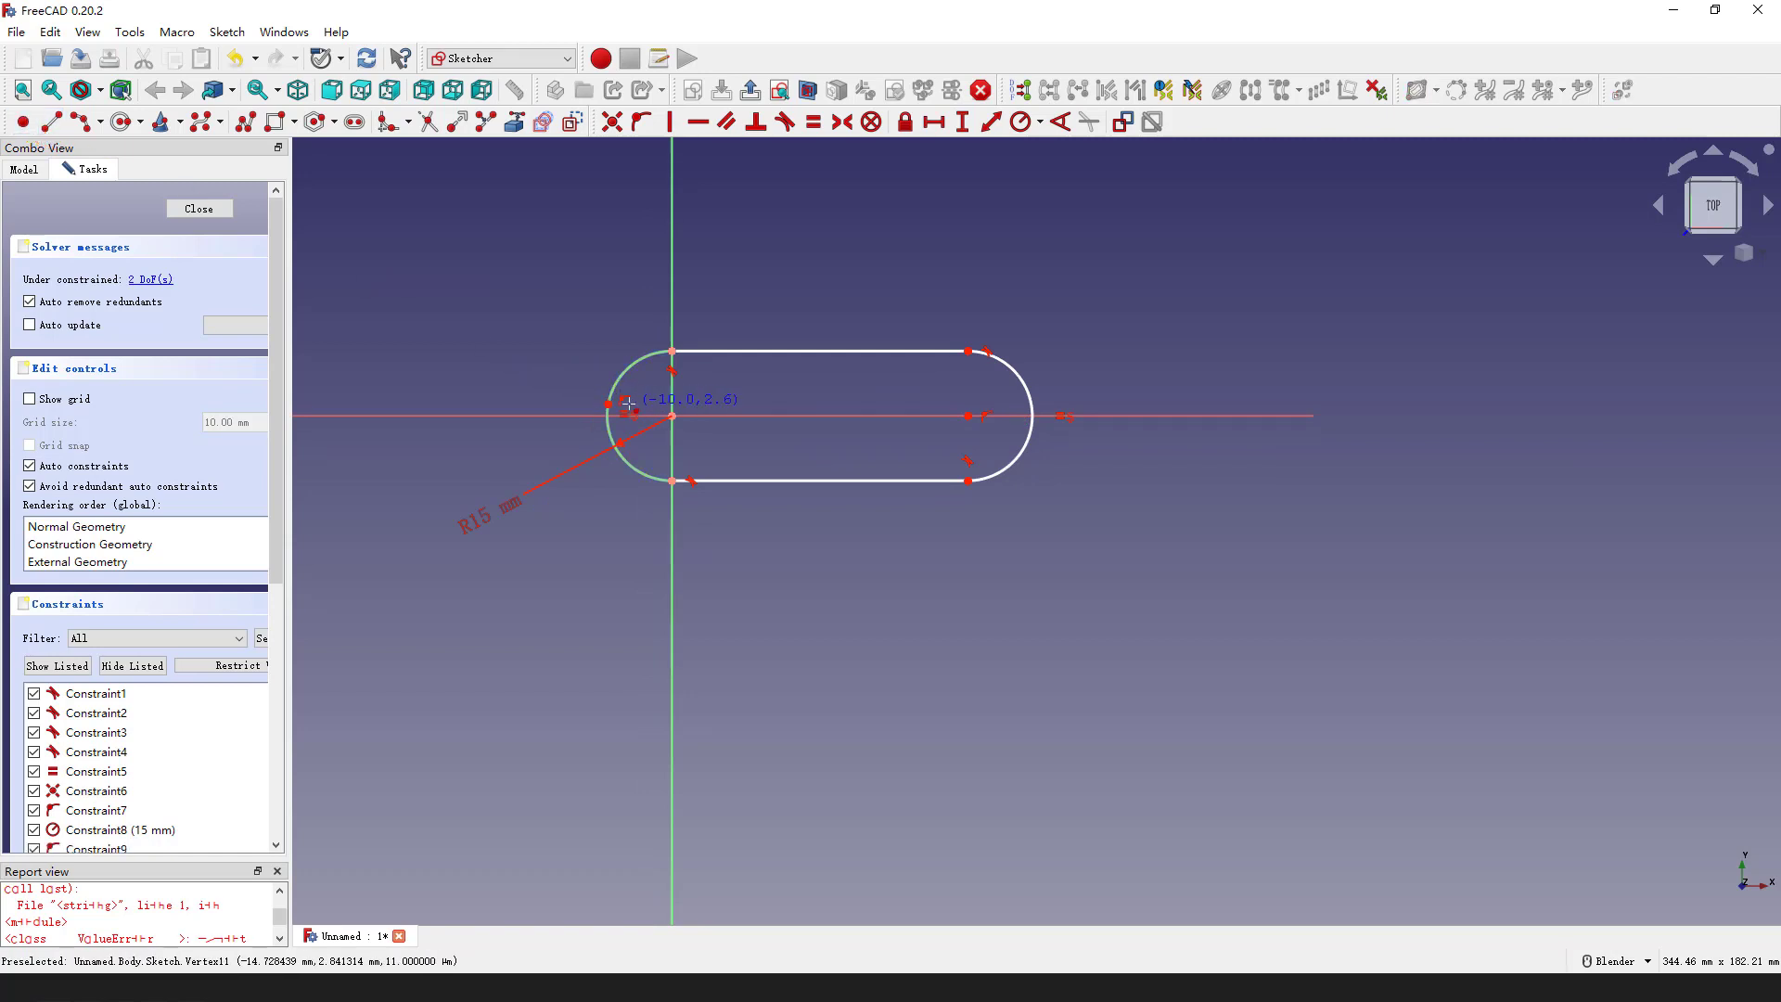
{"action": "left_click", "coordinate": [610, 406]}
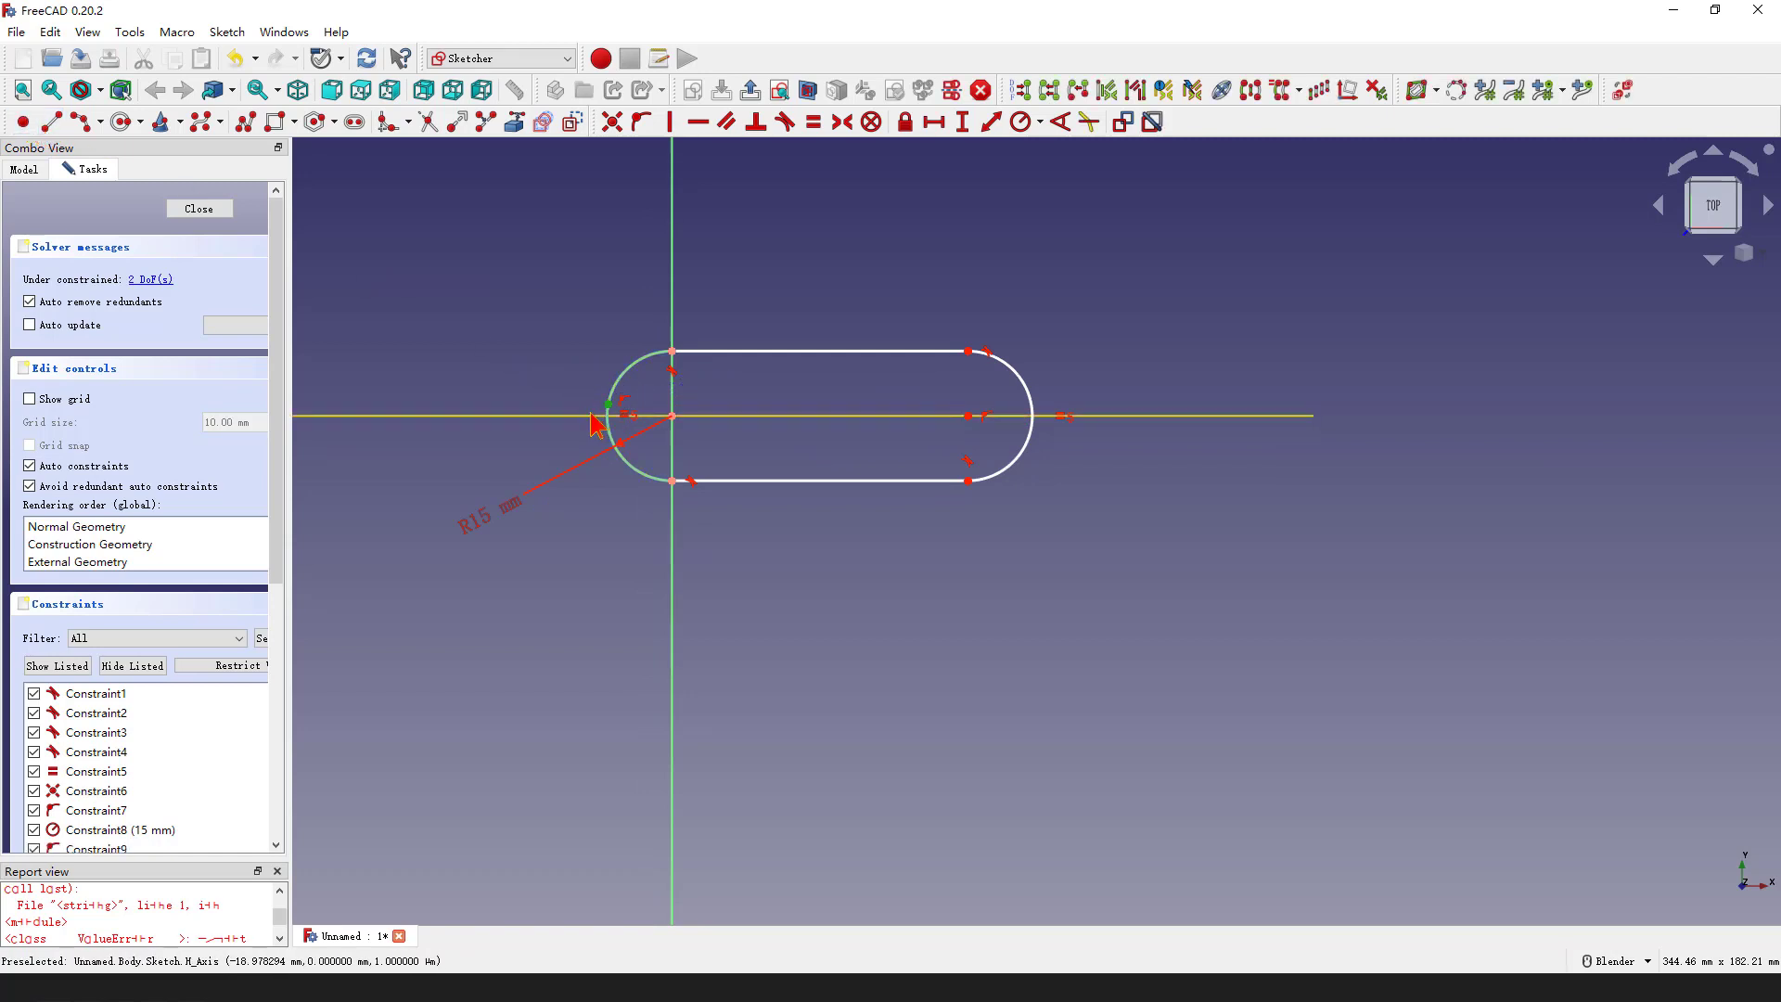
{"action": "left_click", "coordinate": [589, 422]}
{"action": "left_click", "coordinate": [642, 121]}
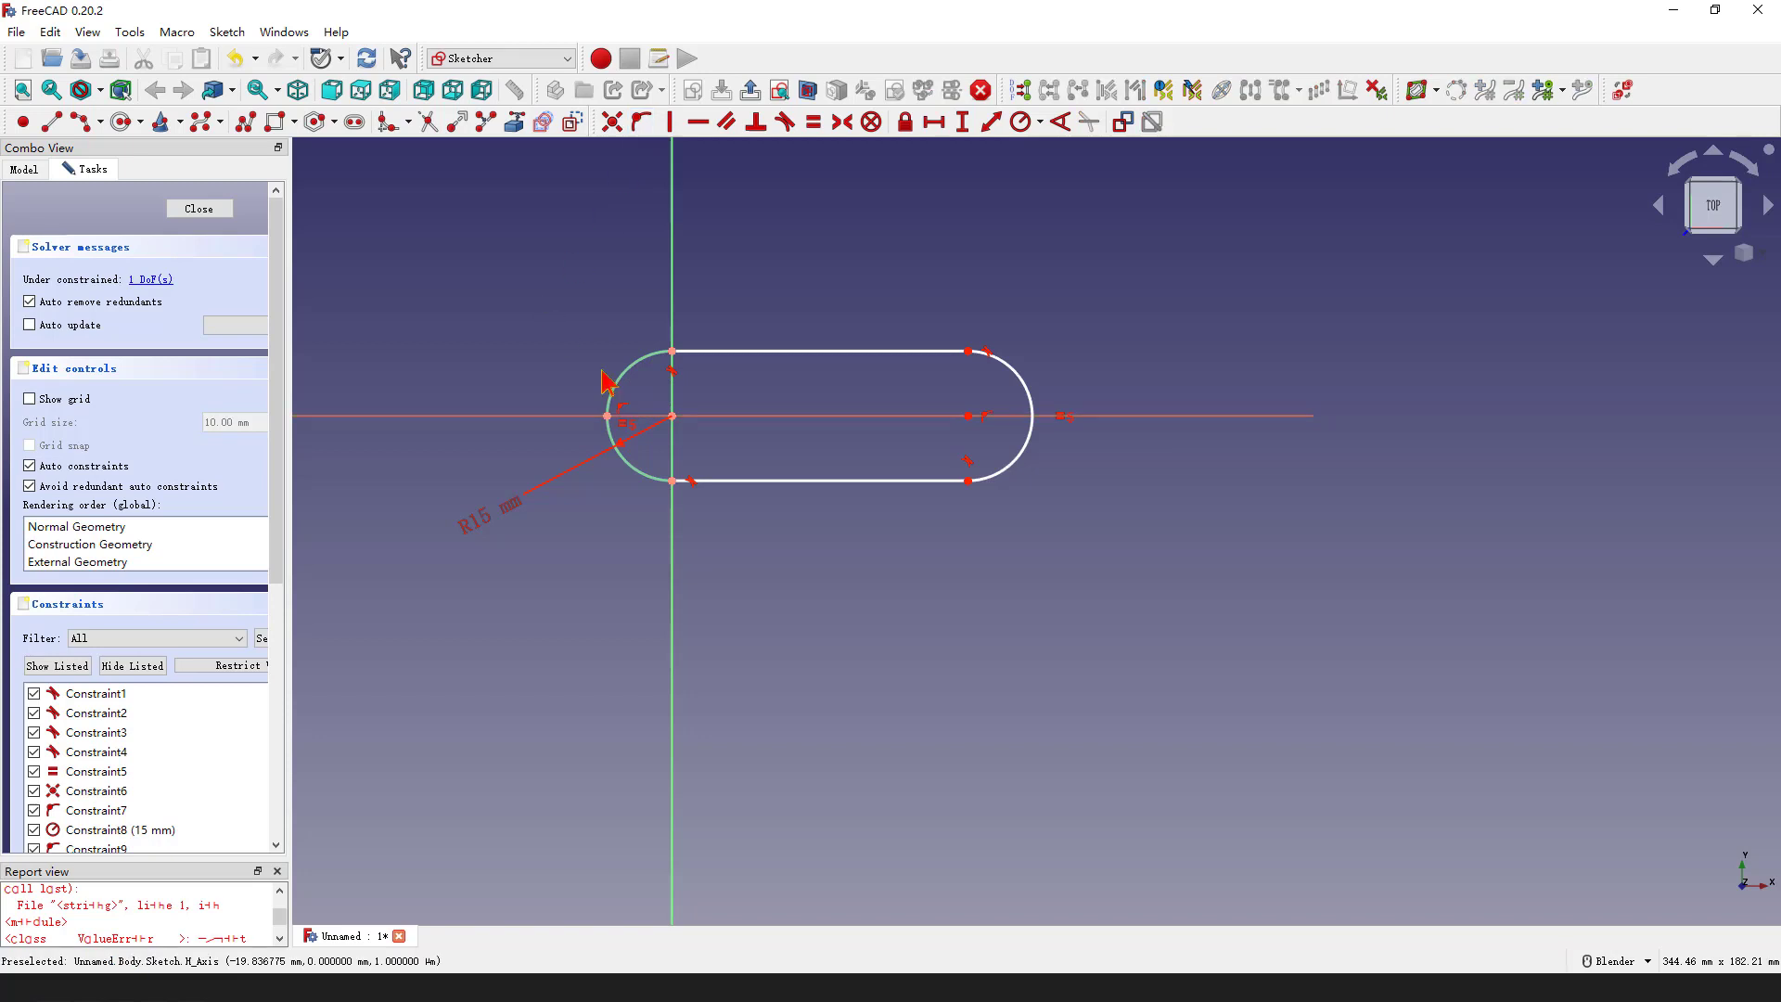
Set a 75 mm horizontal slot length and draw a line across the right end
{"action": "left_click", "coordinate": [614, 432]}
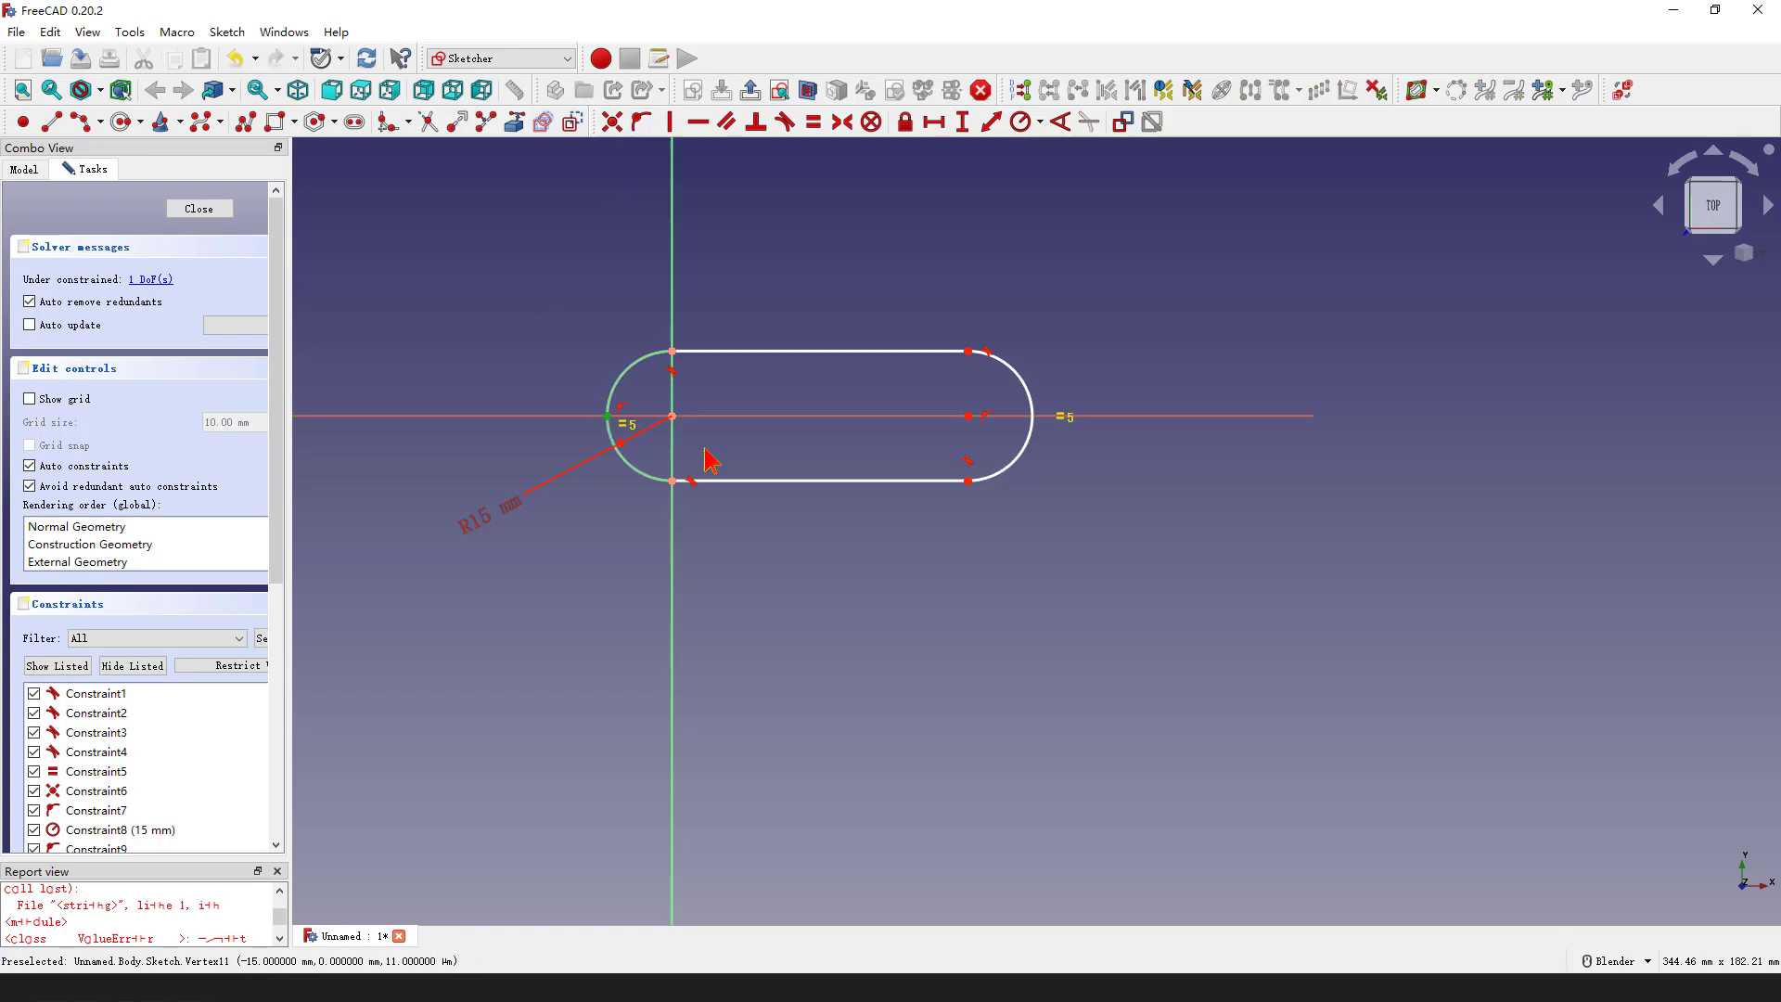
{"action": "left_click", "coordinate": [969, 417]}
{"action": "left_click", "coordinate": [933, 122]}
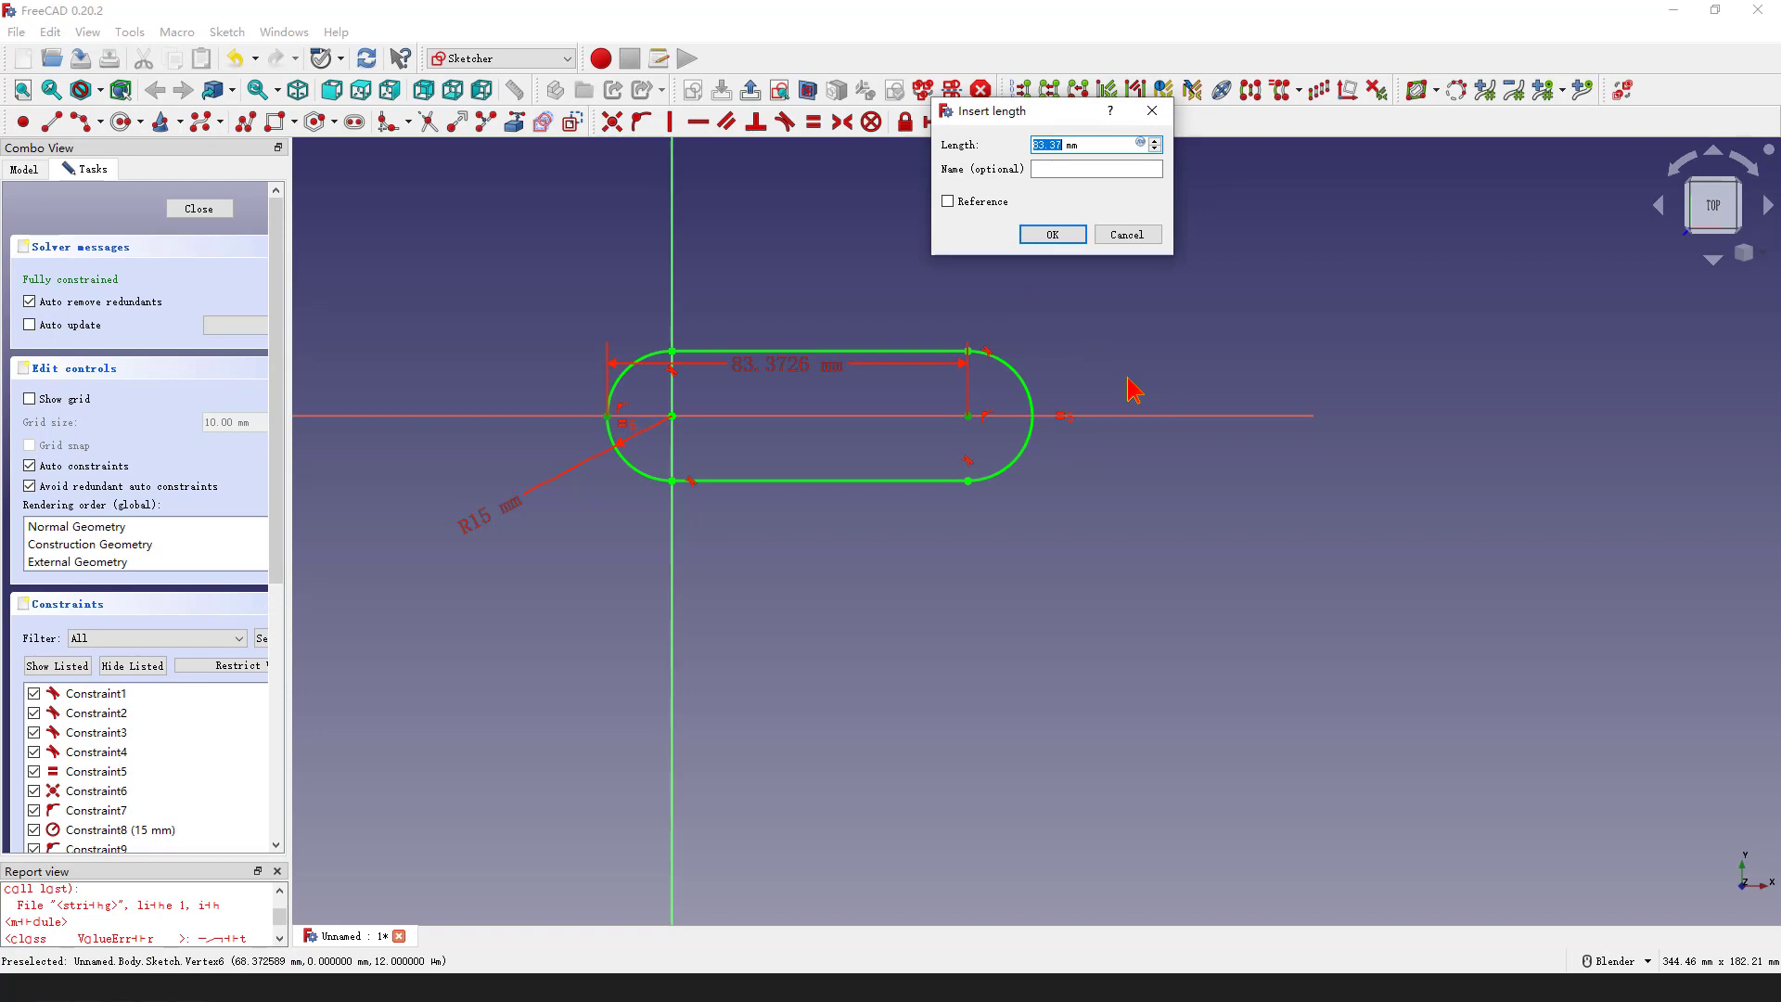
{"action": "key", "text": "Return"}
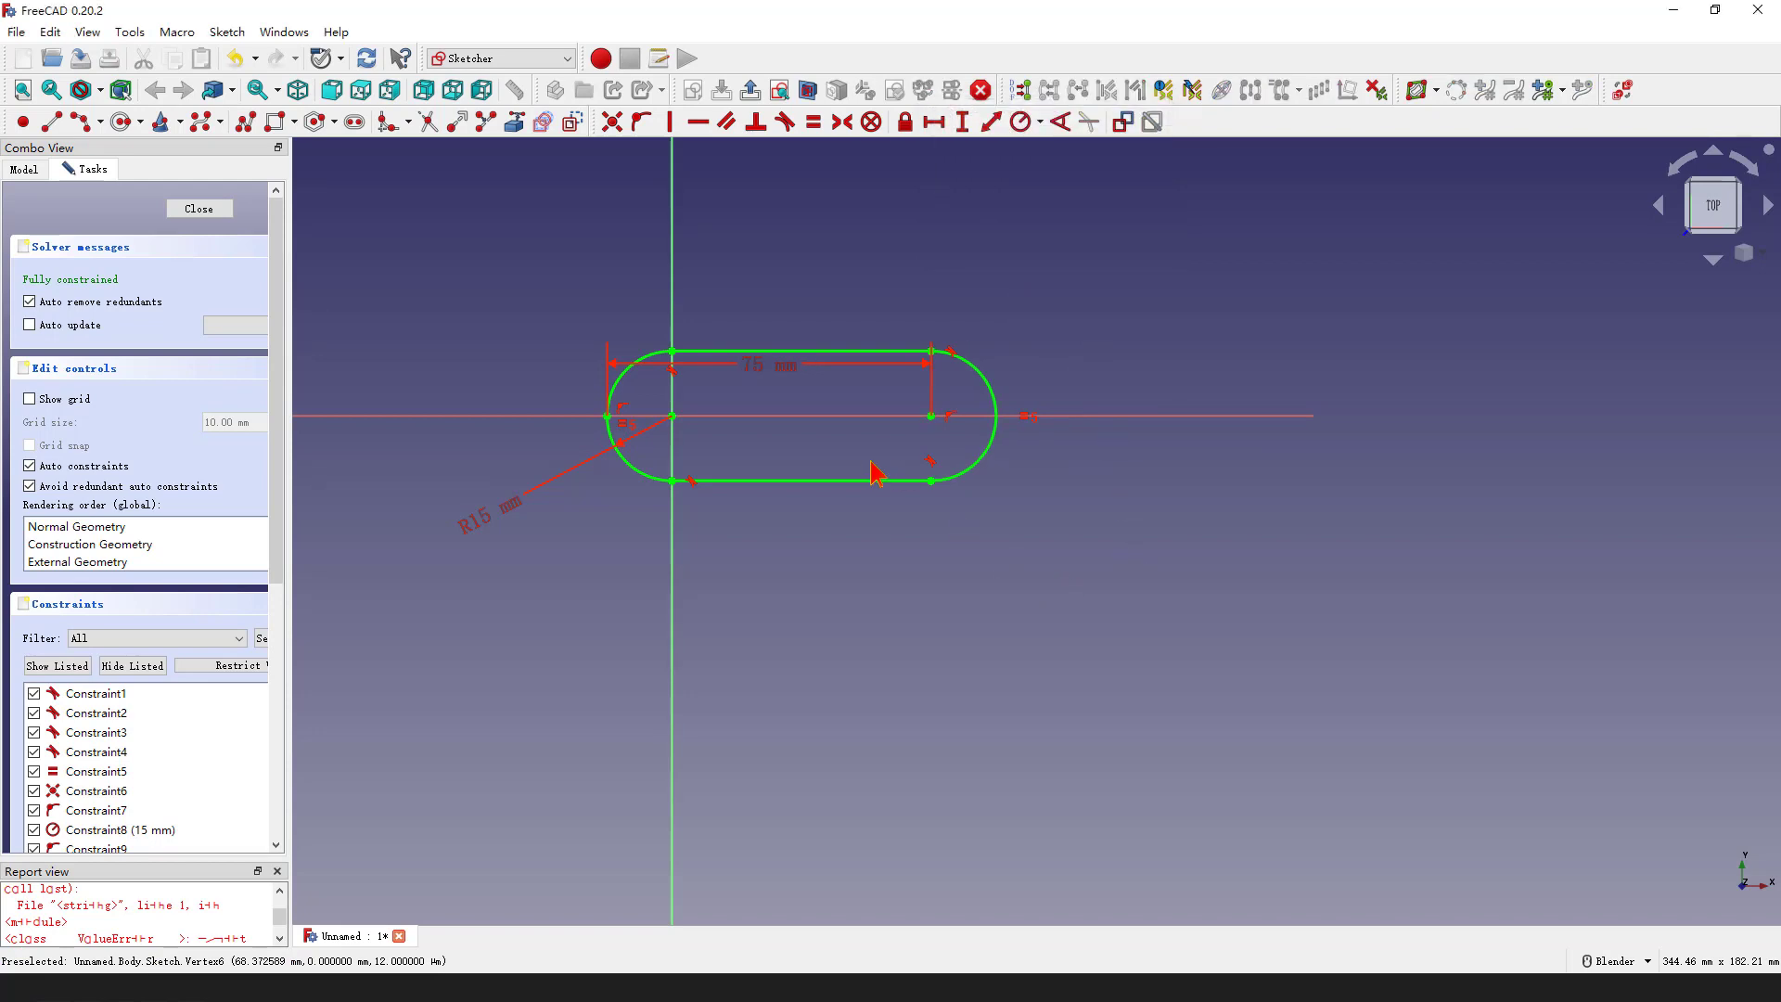
{"action": "left_click_drag", "start_coordinate": [769, 365], "coordinate": [764, 589]}
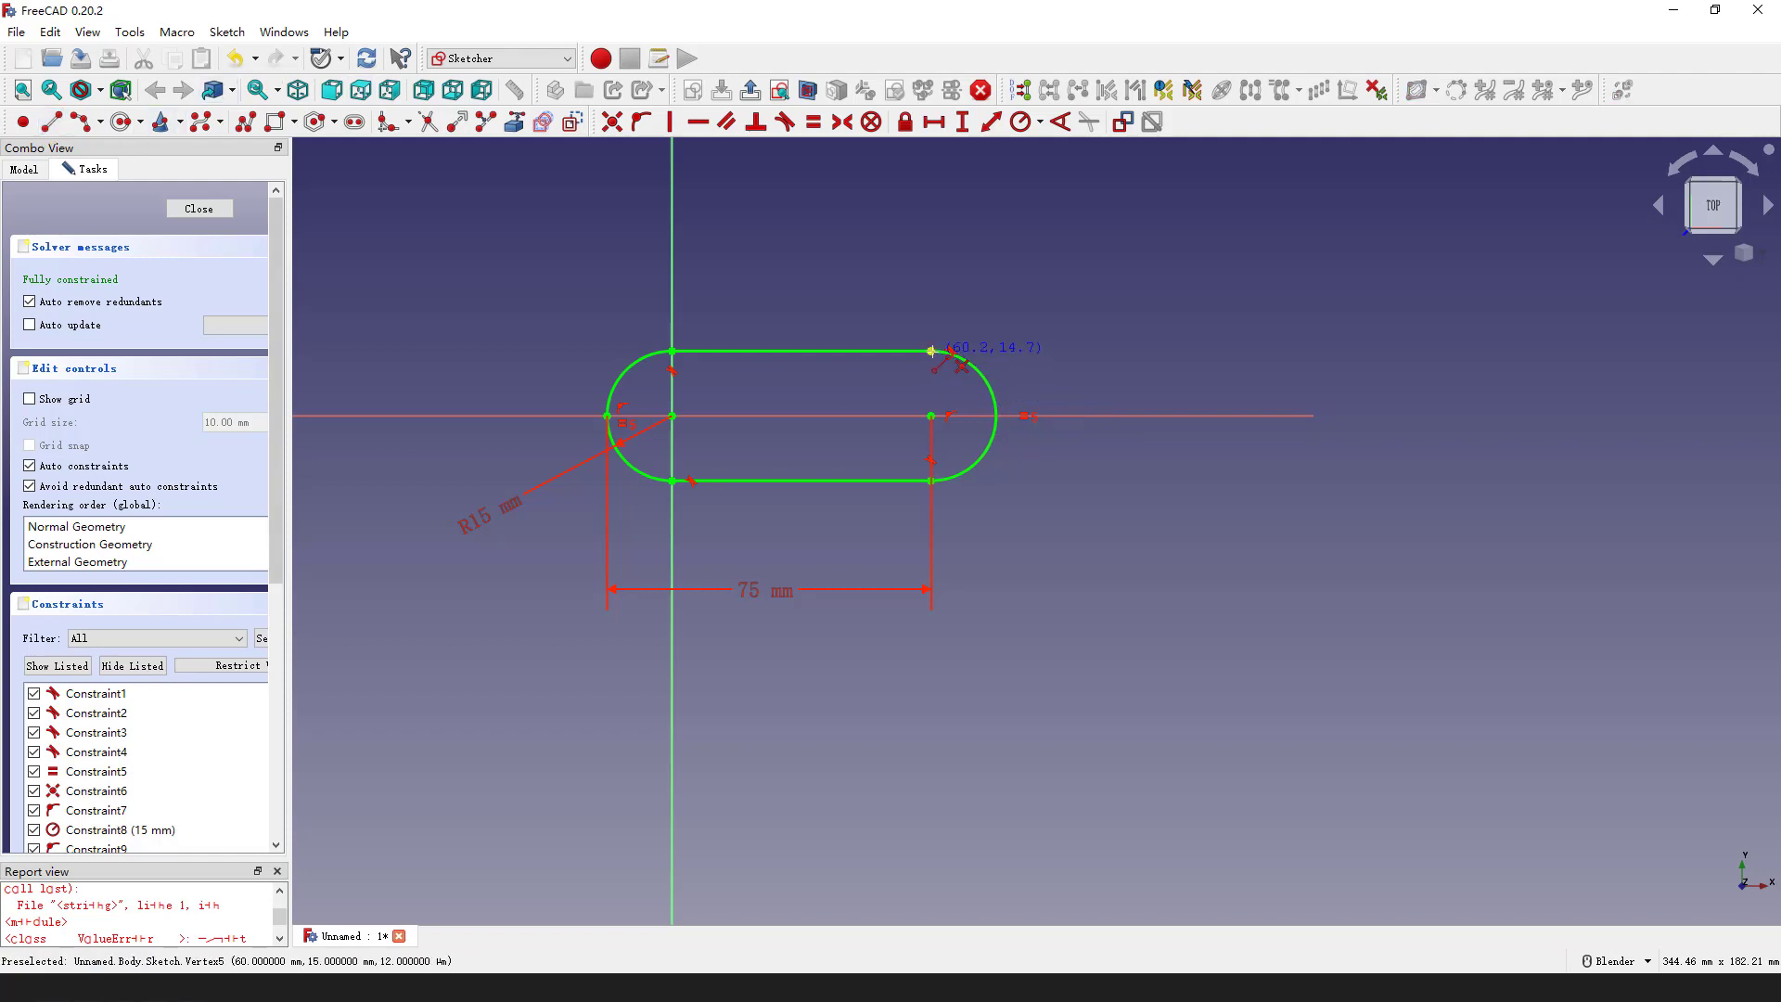
{"action": "left_click", "coordinate": [929, 352]}
{"action": "left_click", "coordinate": [931, 481]}
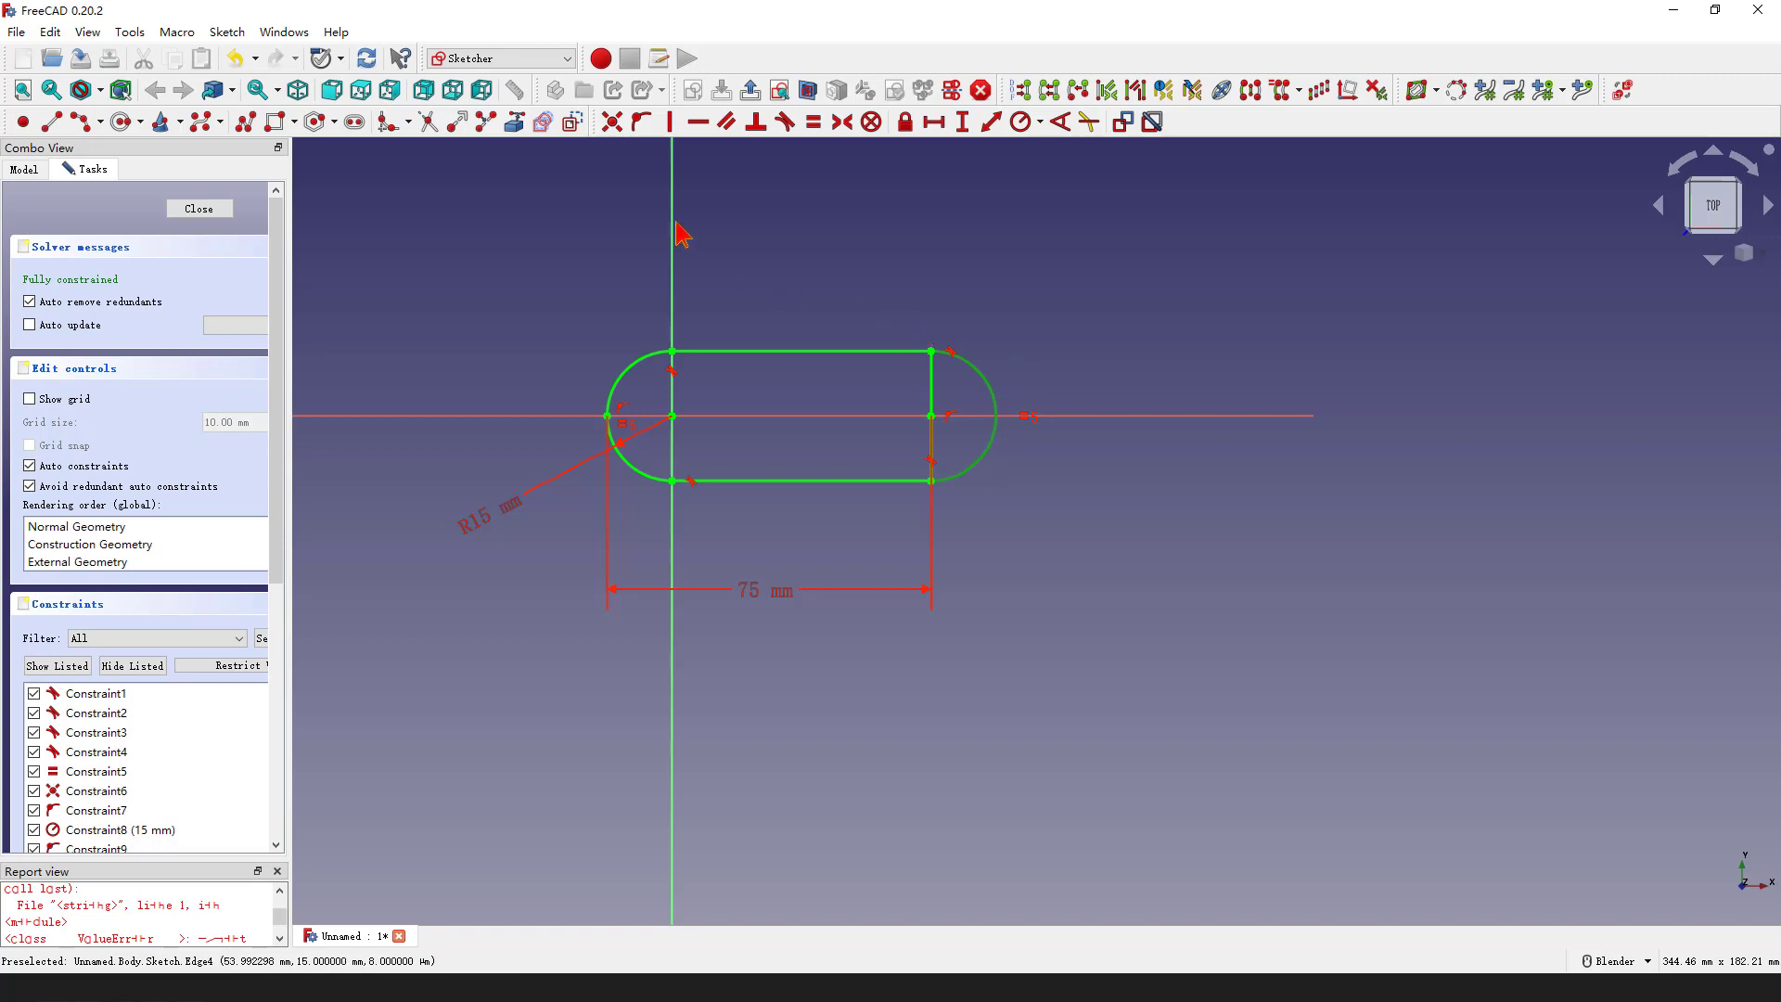
Make the right arc construction geometry and add a 15 mm diameter circle at the origin
{"action": "left_click", "coordinate": [575, 123]}
{"action": "scroll", "coordinate": [1005, 349], "scroll_direction": "down", "scroll_amount": 1}
{"action": "scroll", "coordinate": [788, 421], "scroll_direction": "up", "scroll_amount": 2}
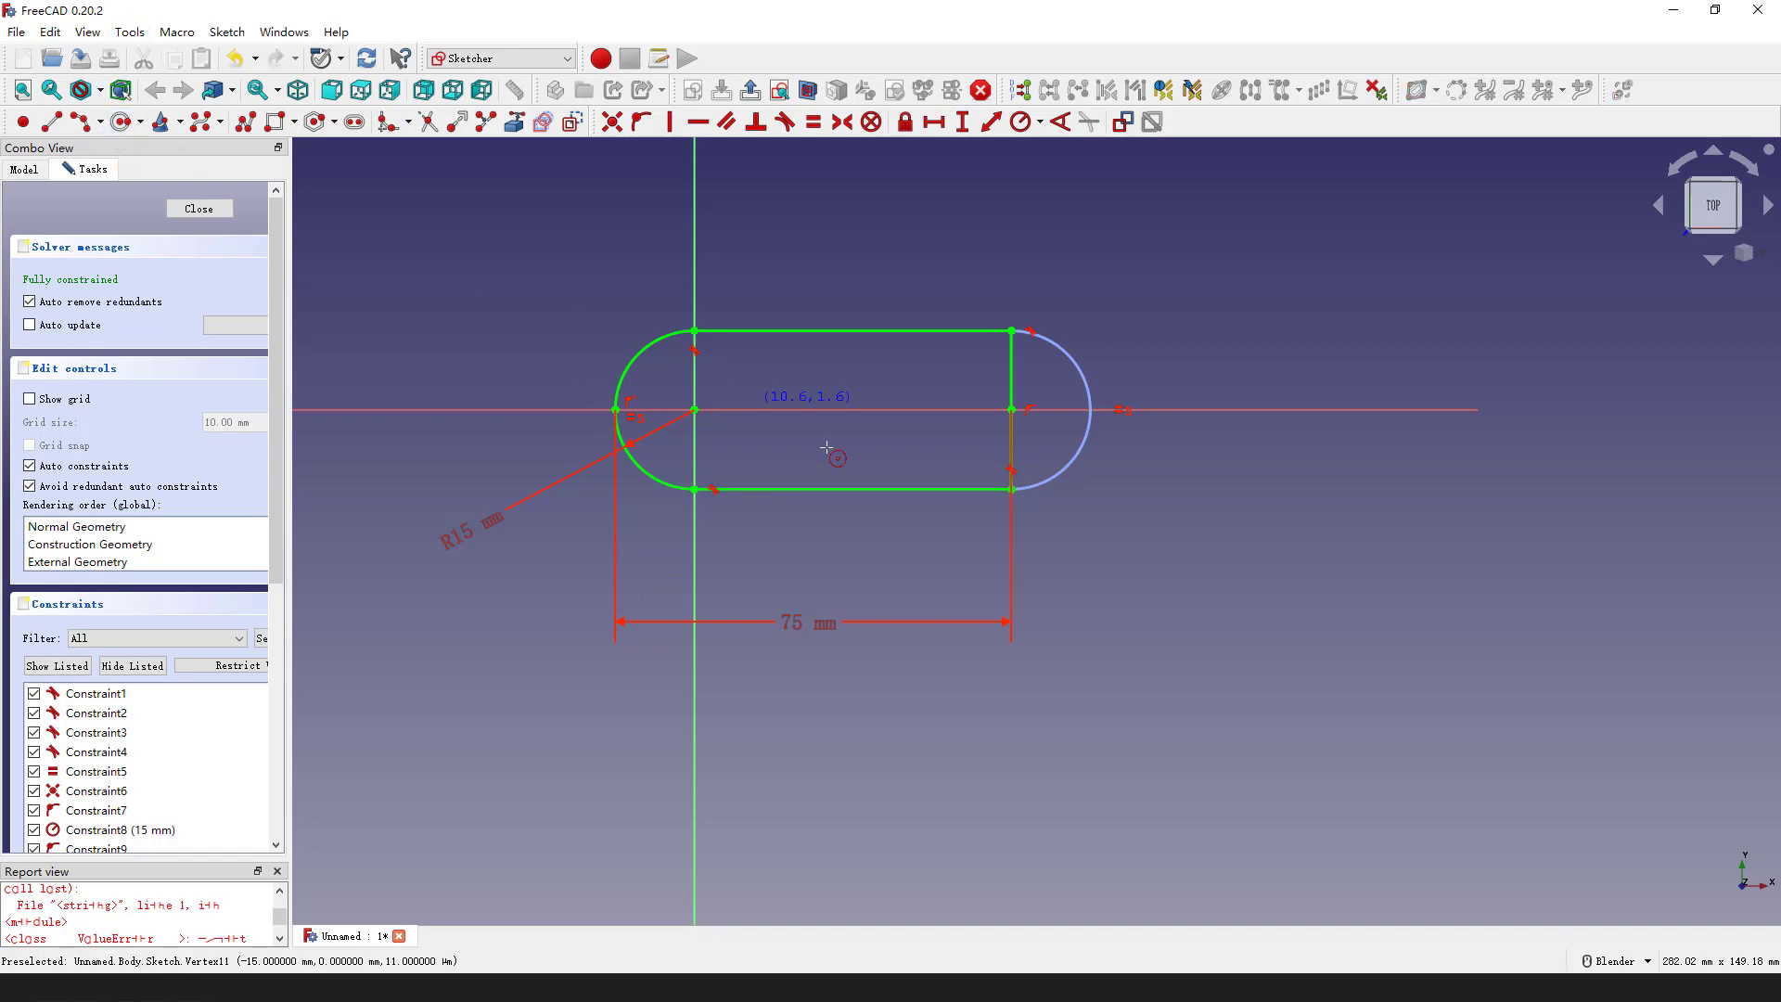
{"action": "scroll", "coordinate": [698, 413], "scroll_direction": "up", "scroll_amount": 1}
{"action": "left_click", "coordinate": [691, 412]}
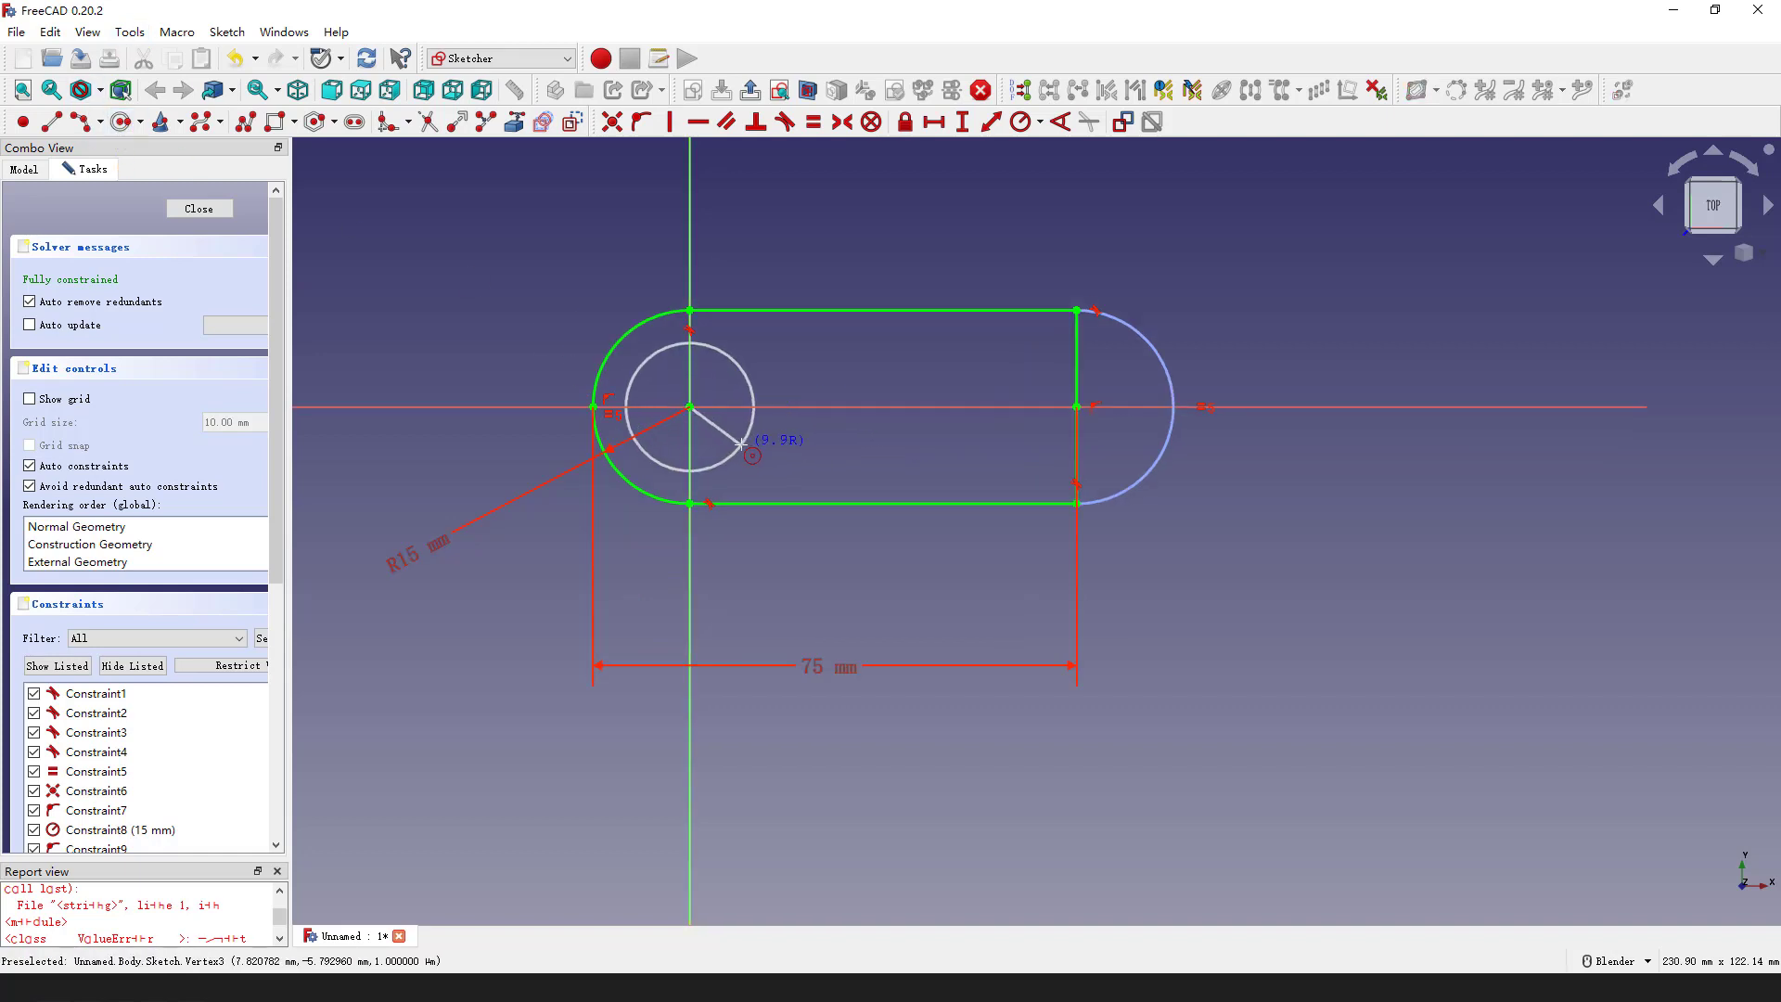
{"action": "left_click", "coordinate": [750, 434]}
{"action": "left_click", "coordinate": [751, 403]}
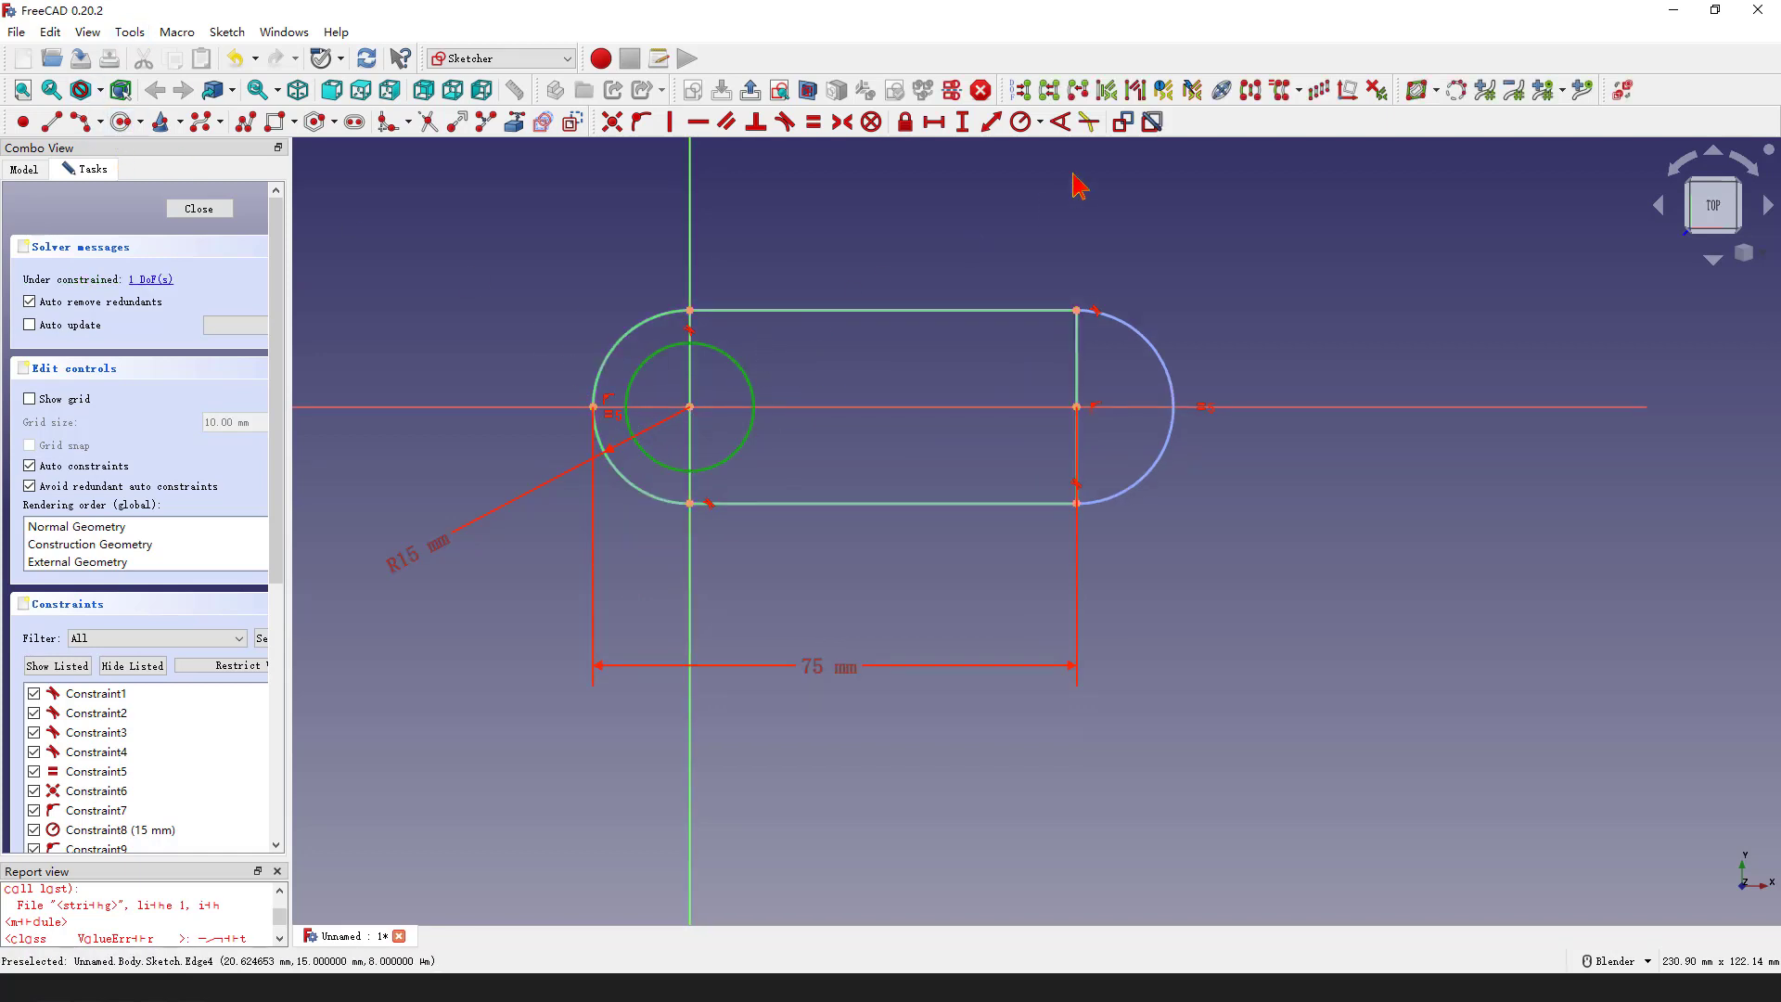
{"action": "left_click", "coordinate": [1036, 121]}
{"action": "left_click", "coordinate": [1047, 172]}
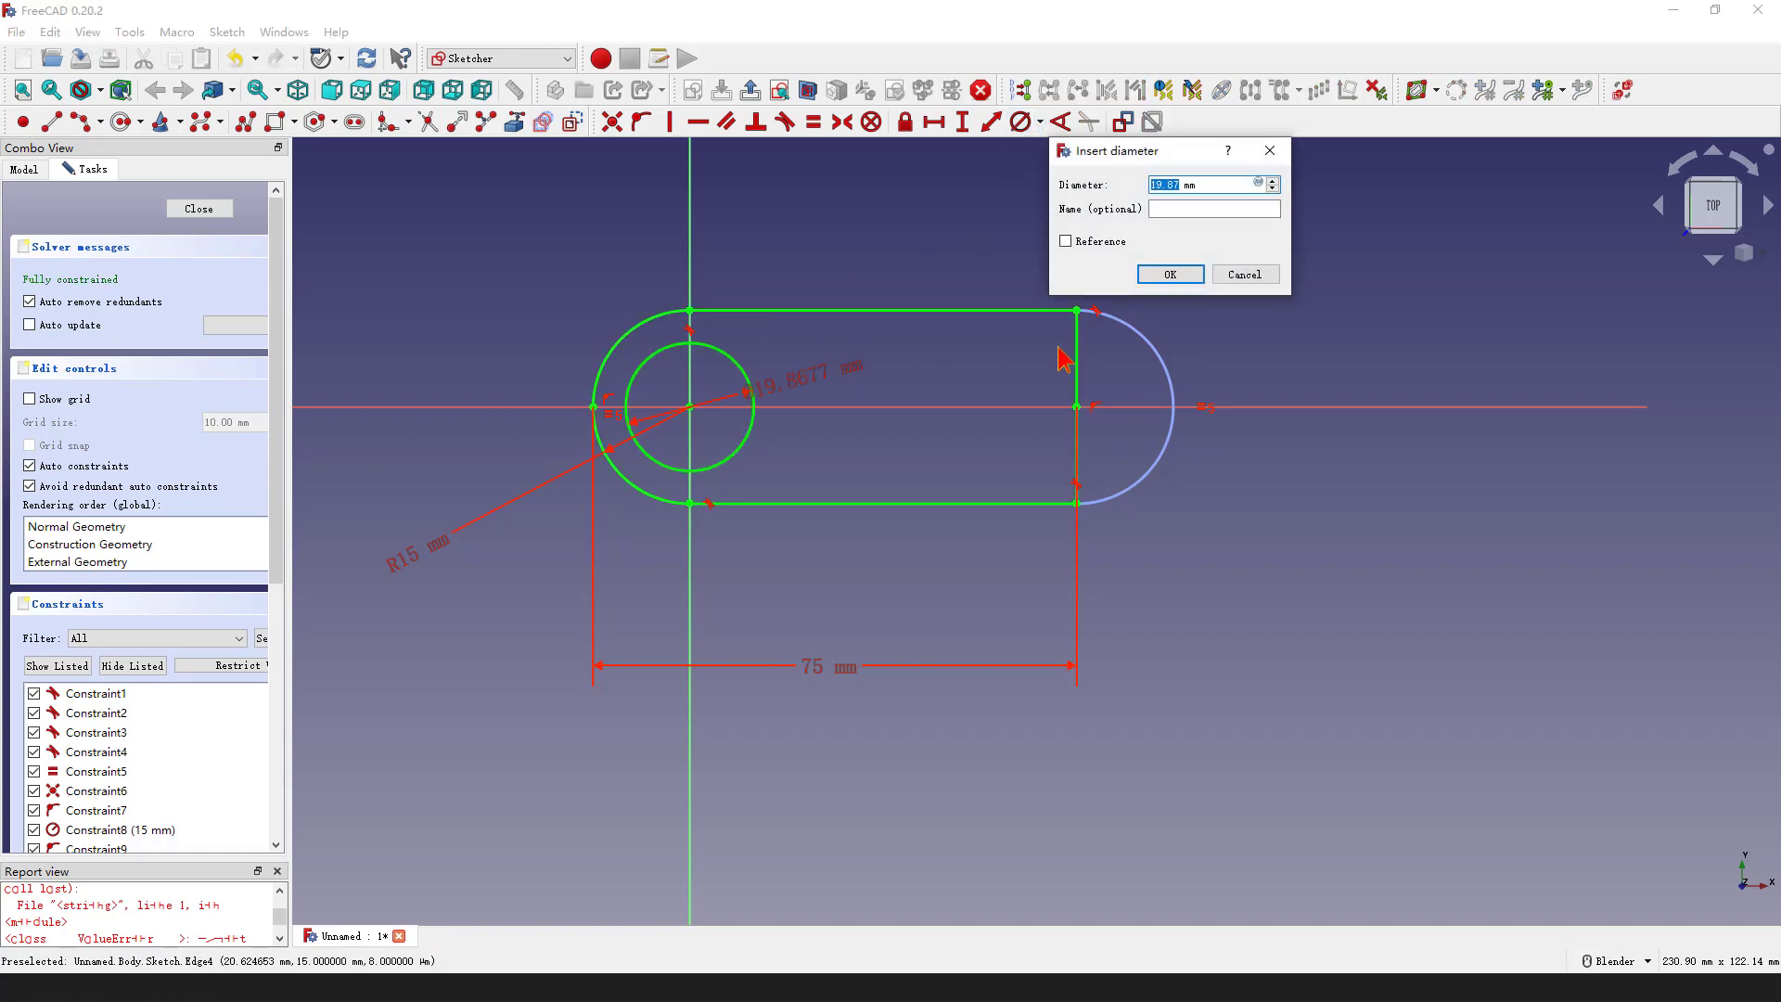
{"action": "type", "text": "15"}
{"action": "key", "text": "Return"}
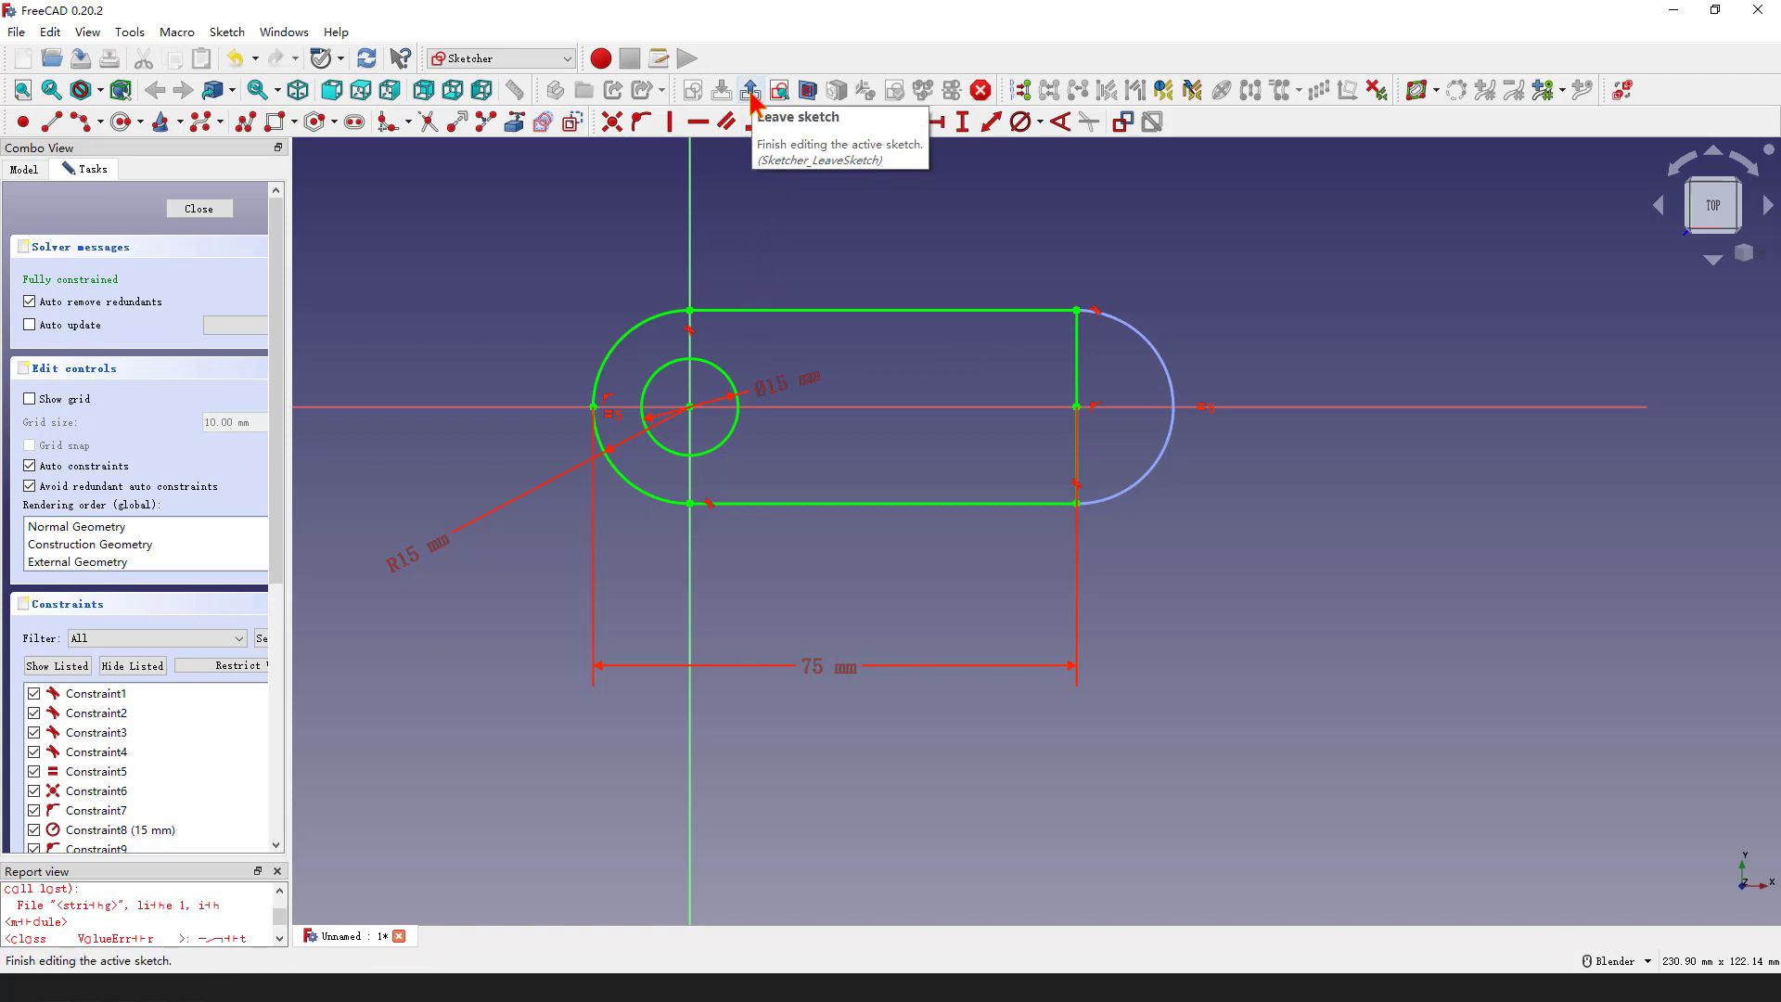
Close the sketch and pad it 30 mm into a bored block
{"action": "left_click", "coordinate": [751, 95]}
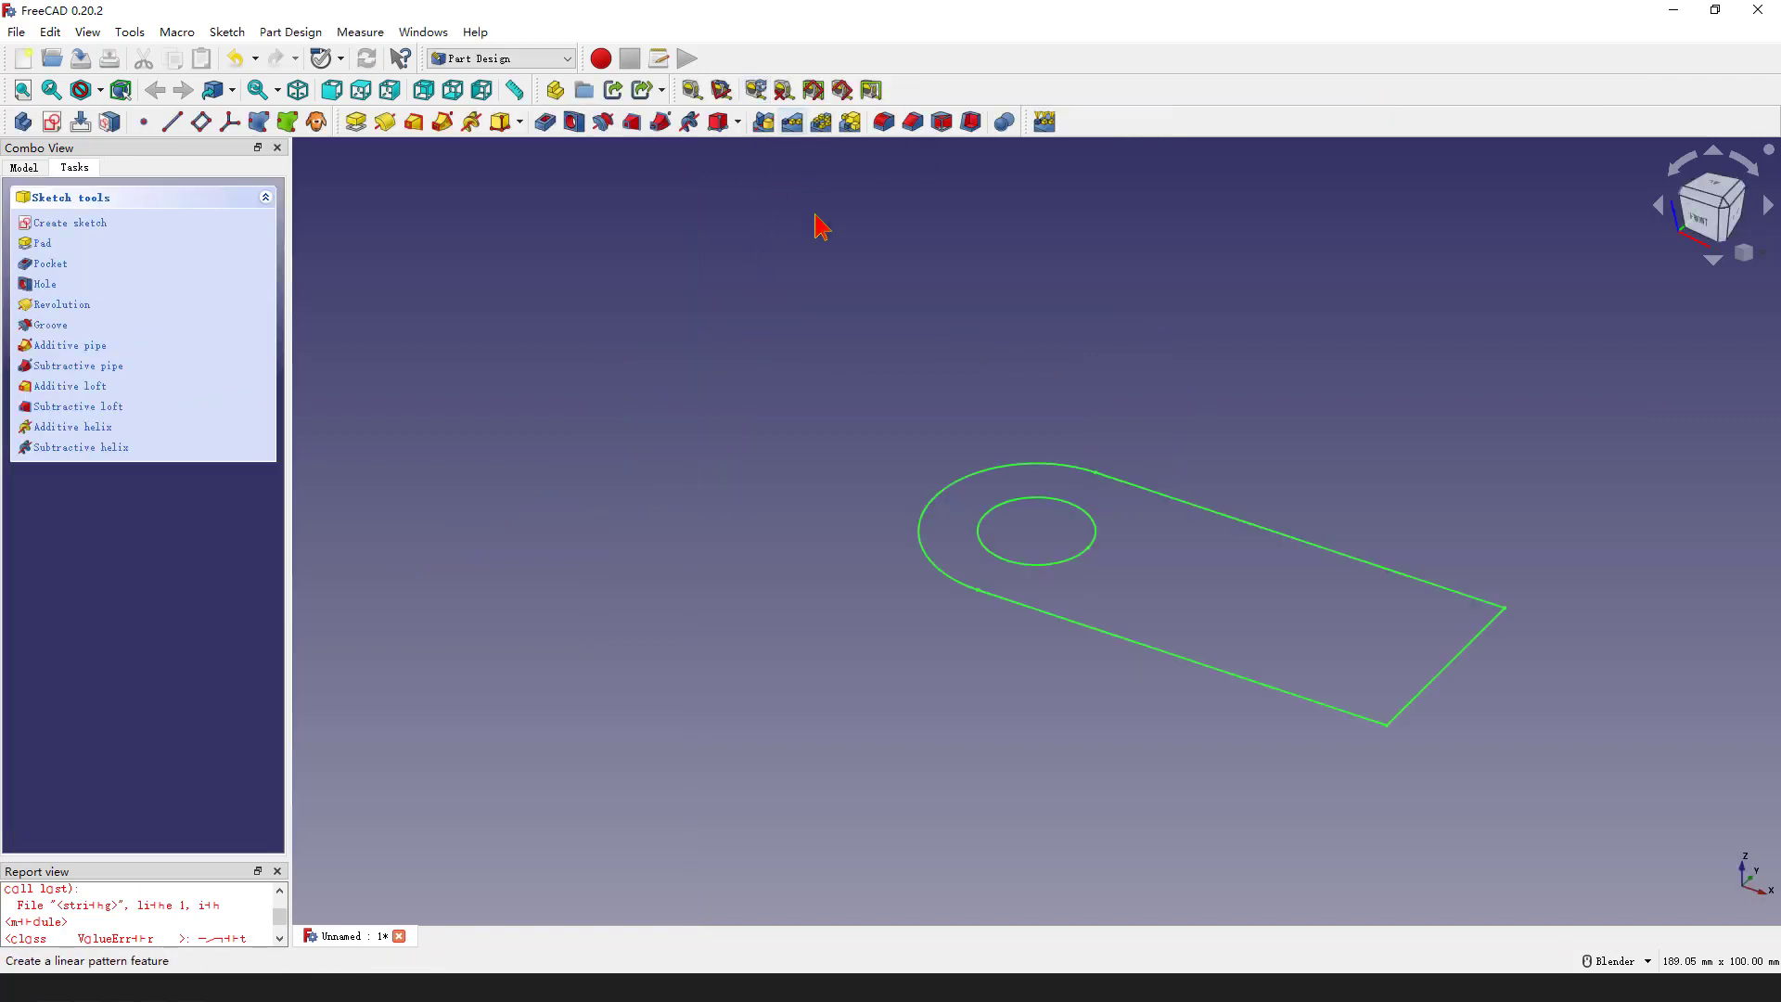
{"action": "left_click", "coordinate": [357, 123]}
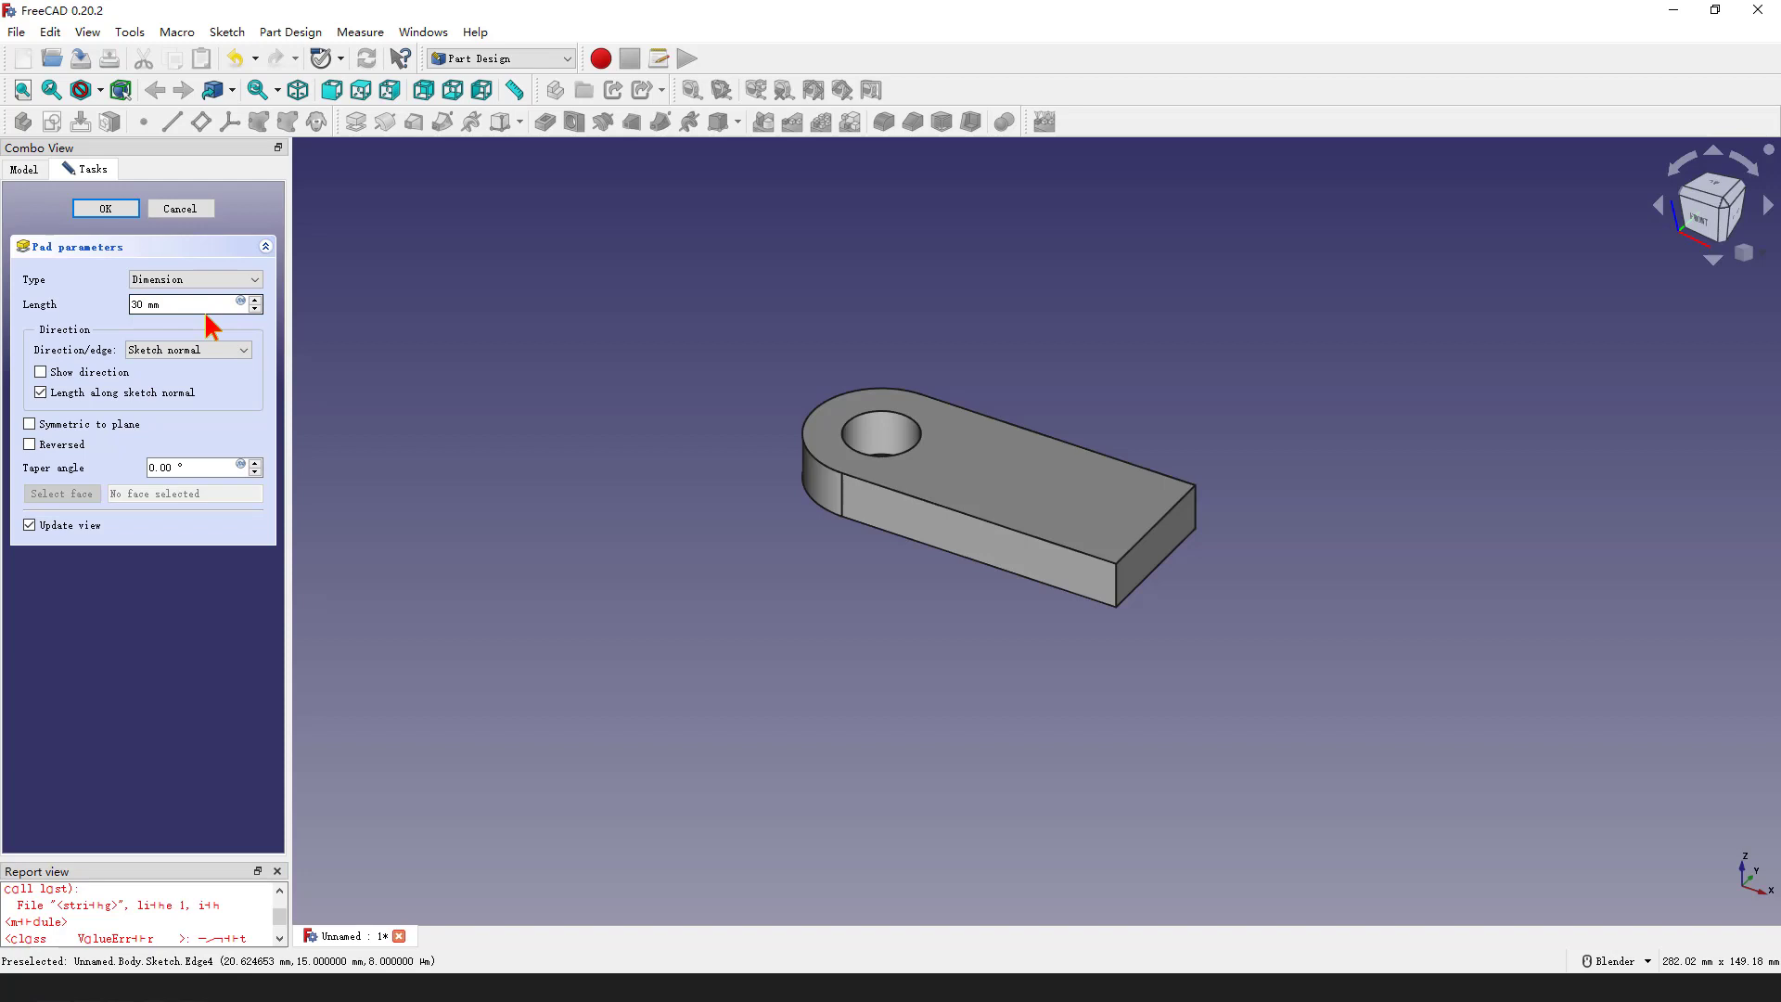
{"action": "left_click_drag", "start_coordinate": [90, 273], "coordinate": [201, 286]}
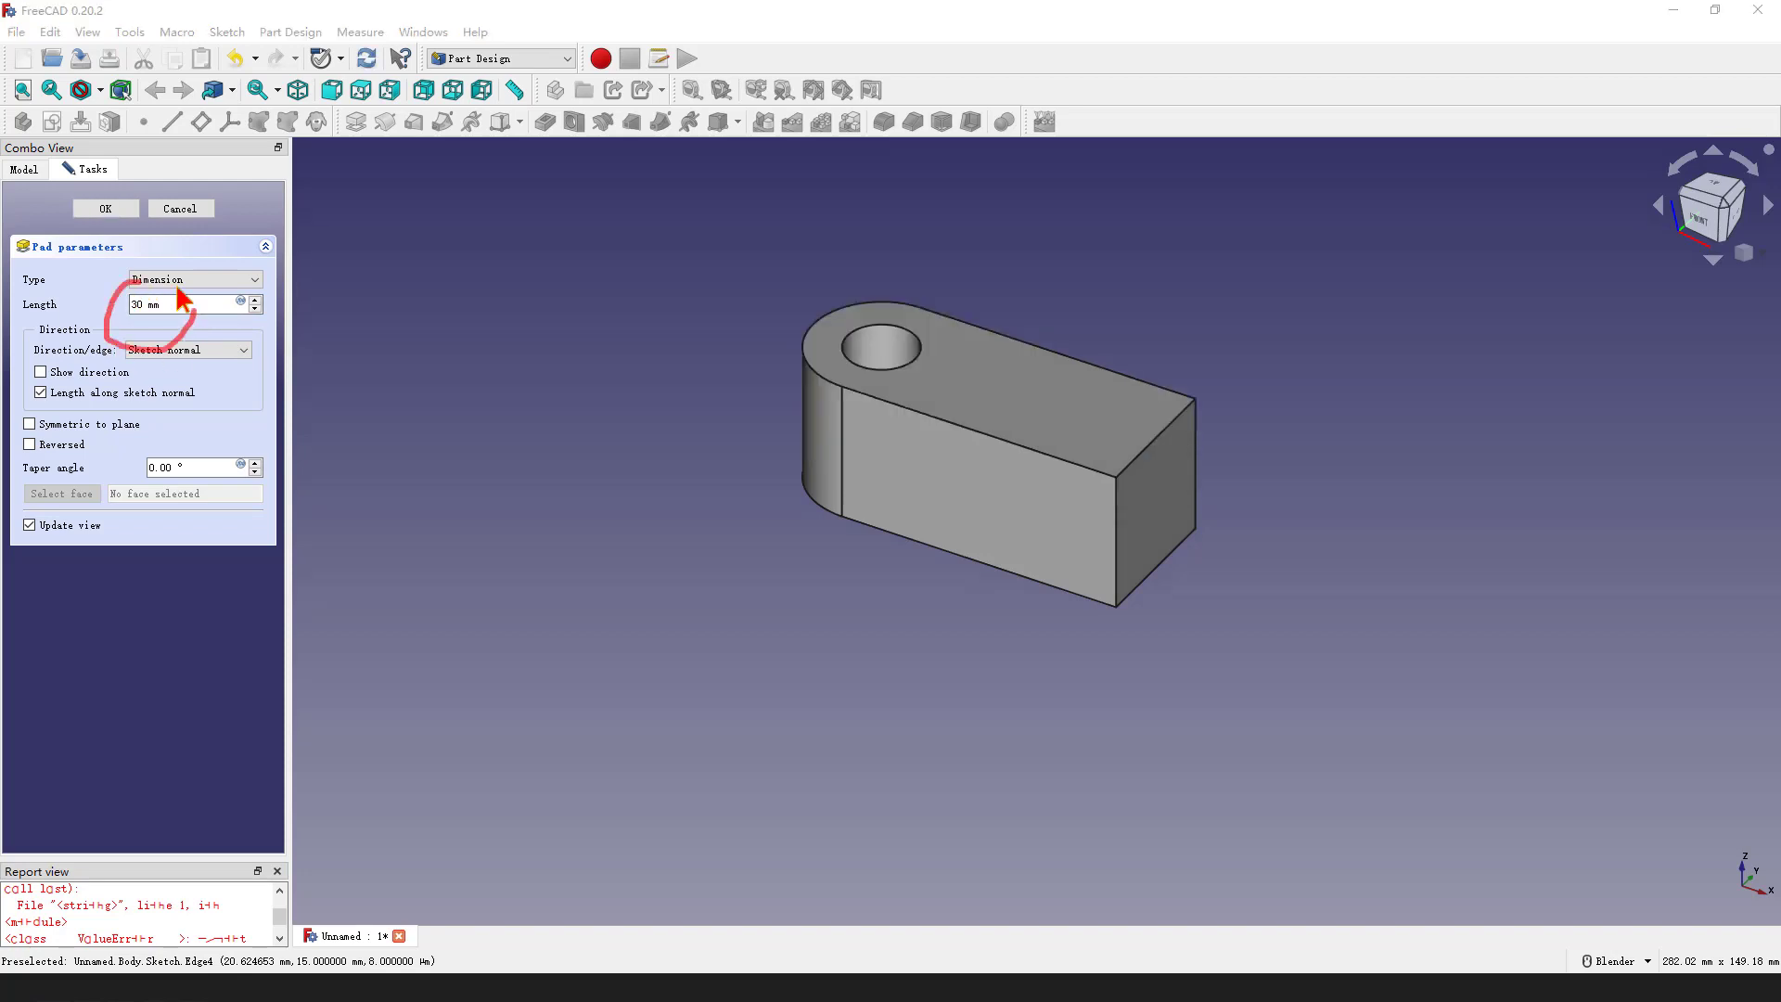
{"action": "left_click", "coordinate": [125, 212]}
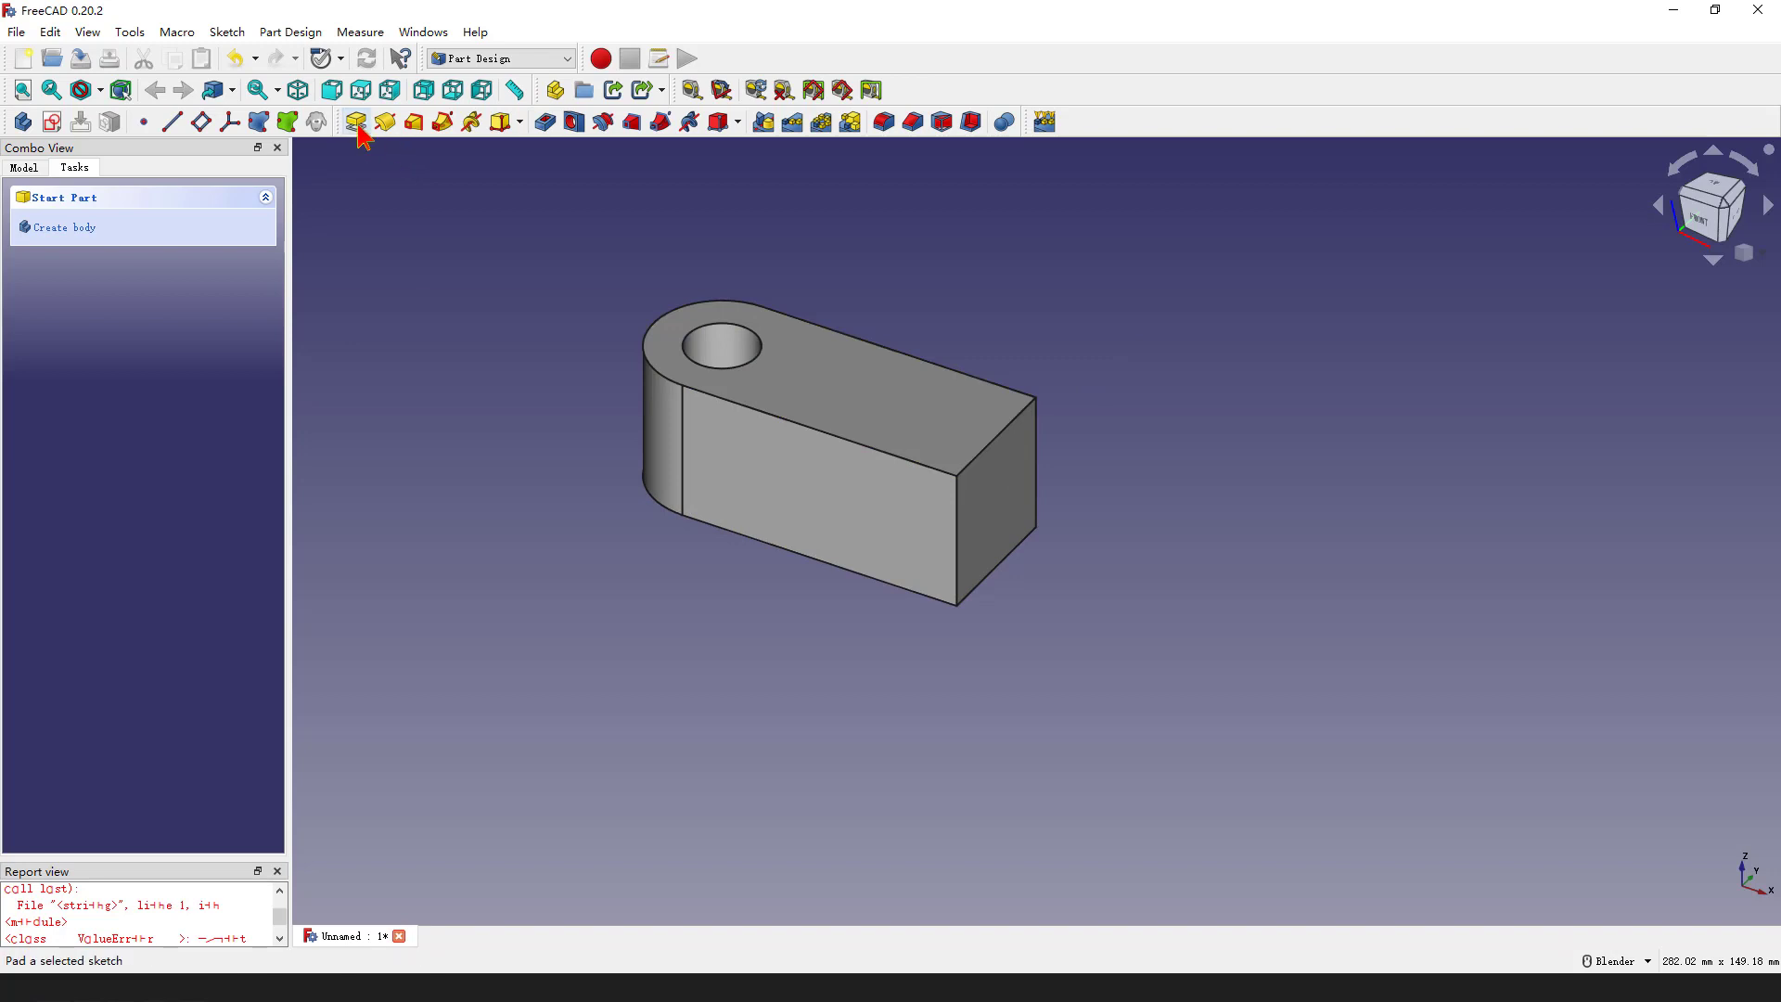
Begin a new sketch so its attachment plane can be chosen
{"action": "left_click", "coordinate": [51, 123]}
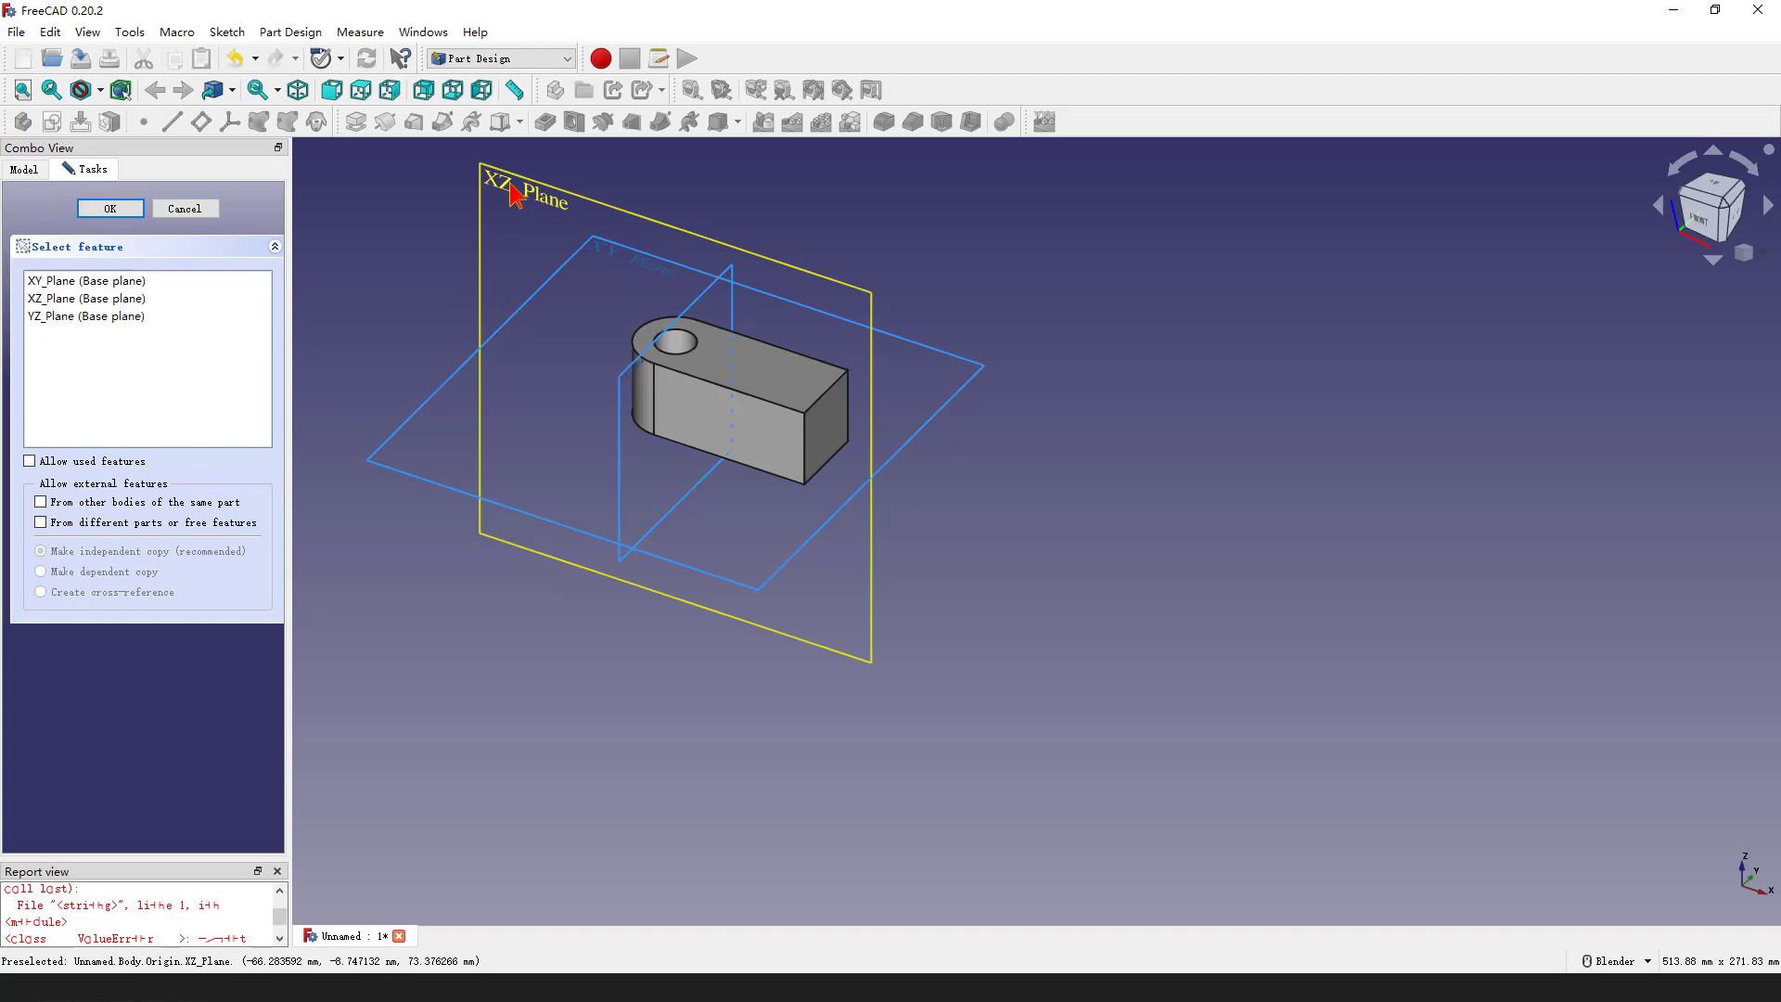
Attach the sketch to XZ_Plane, link block edges, and draw a rectangle near the top
{"action": "left_click", "coordinate": [549, 198]}
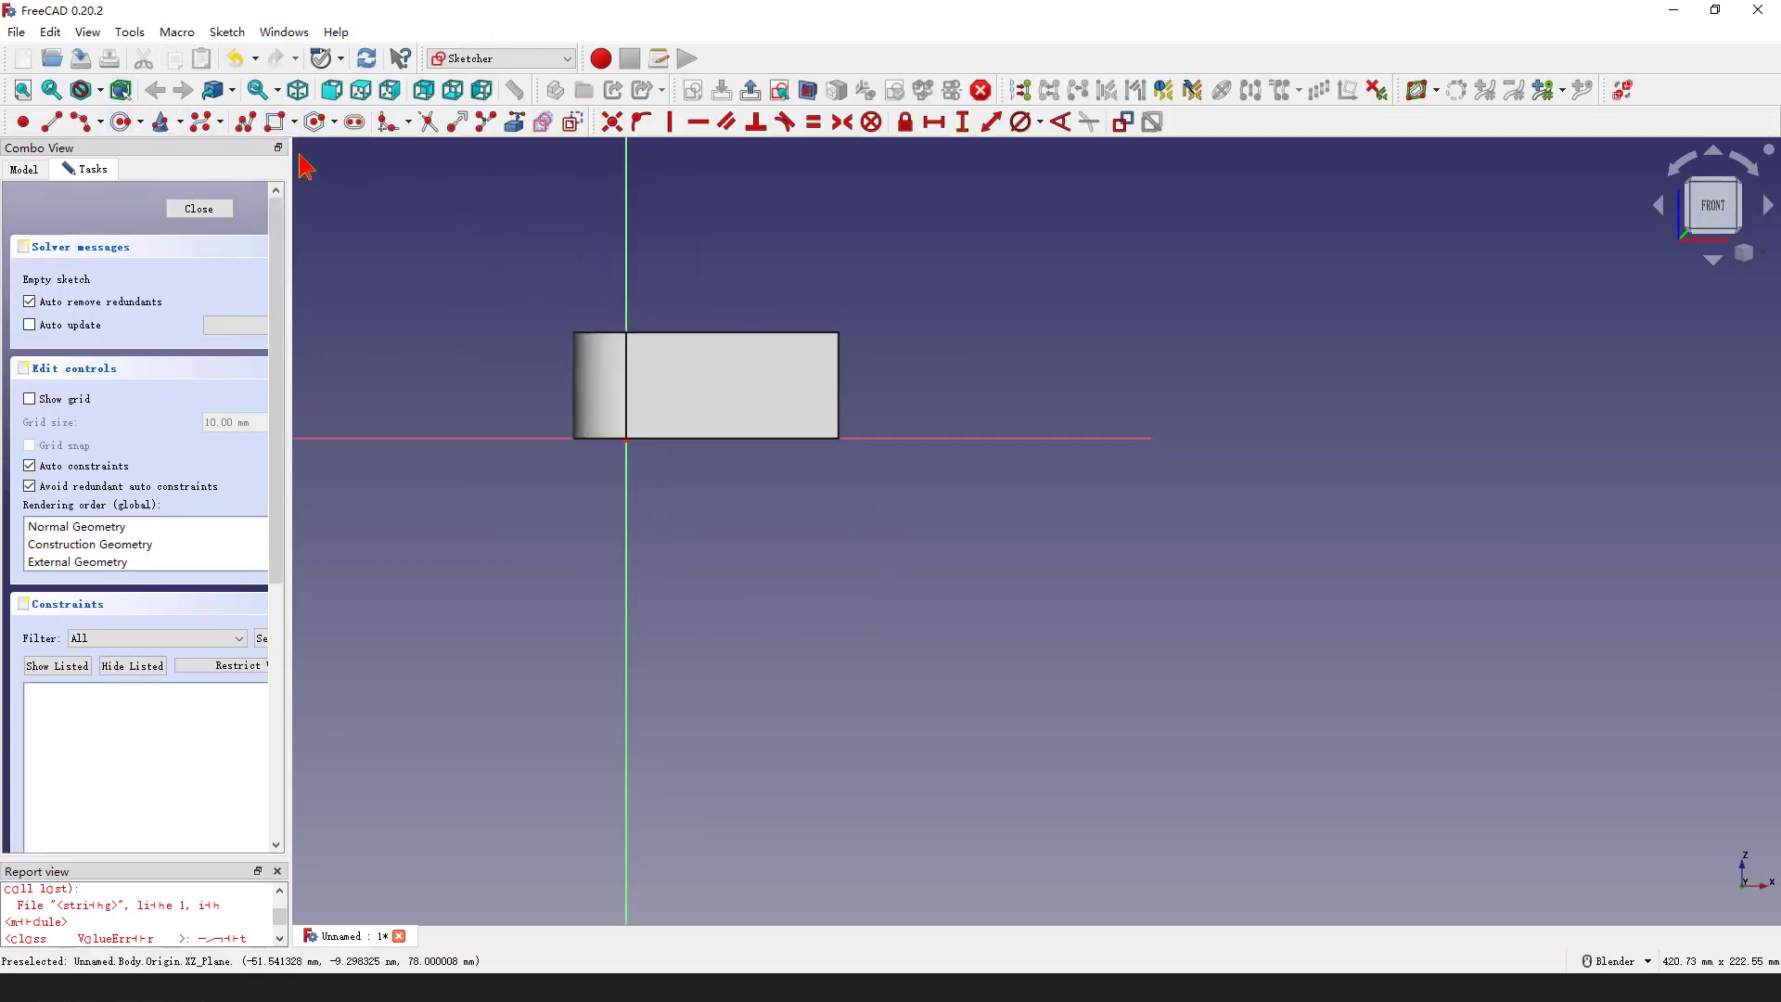
{"action": "left_click", "coordinate": [515, 129]}
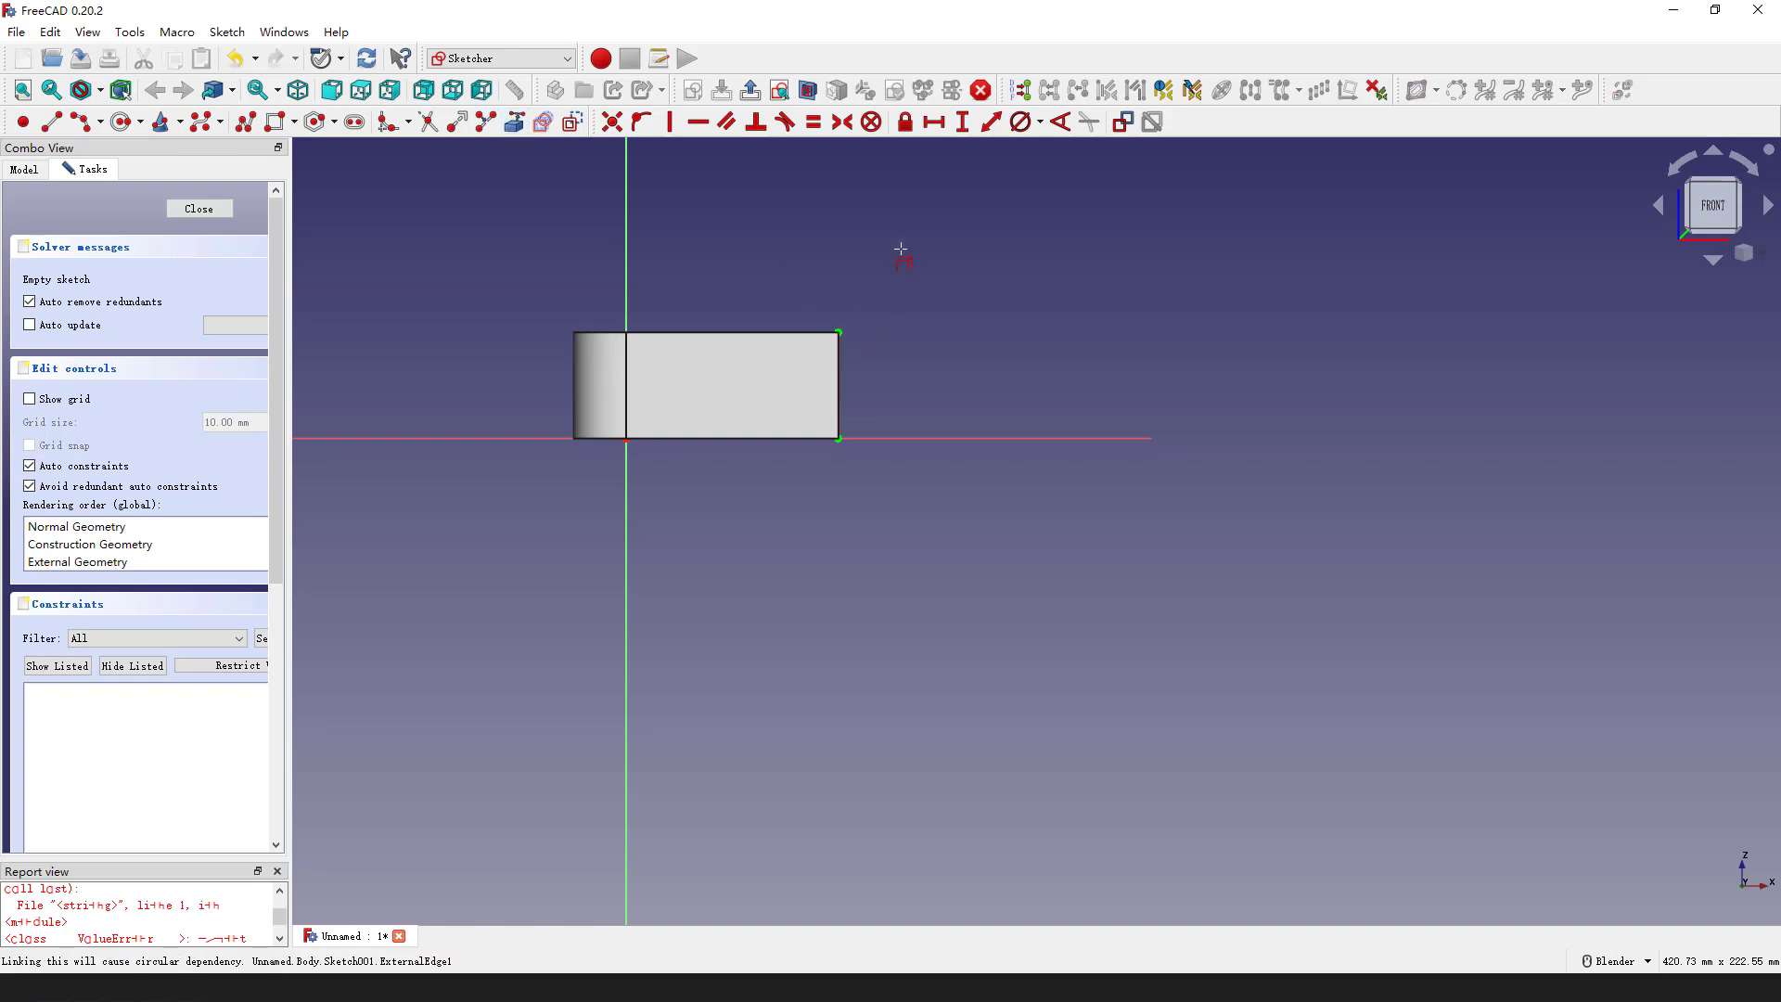
{"action": "left_click", "coordinate": [276, 124]}
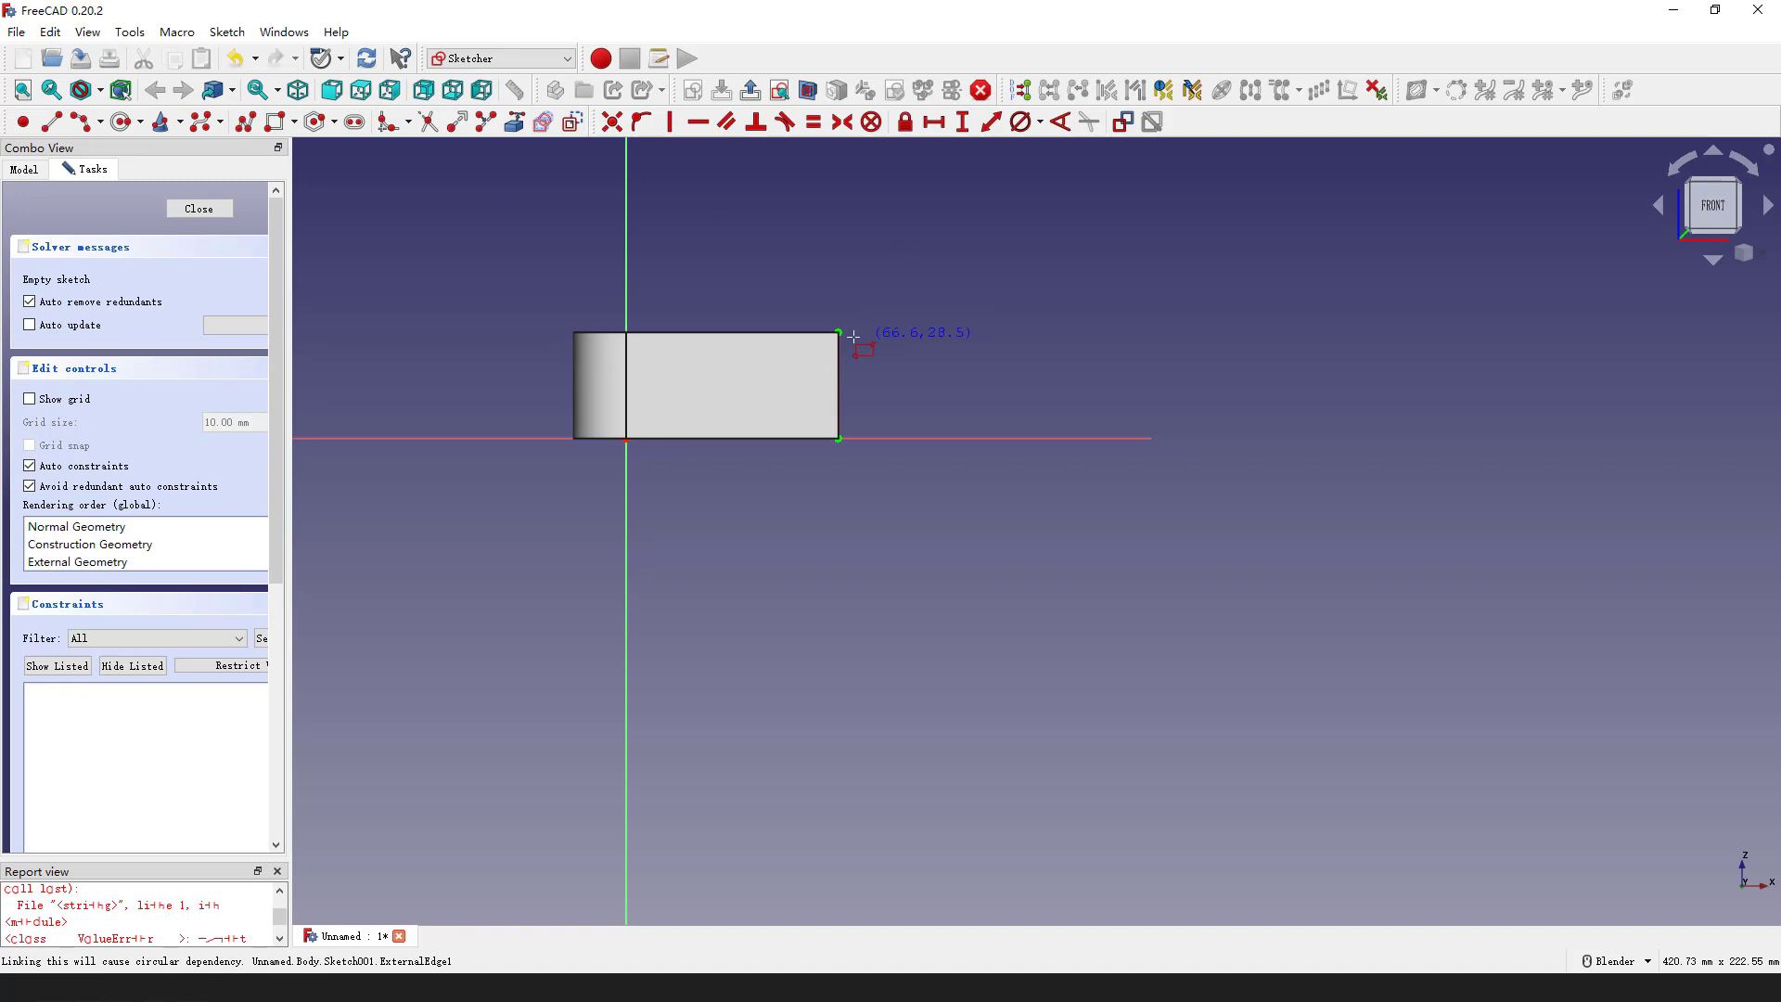
{"action": "left_click", "coordinate": [704, 415]}
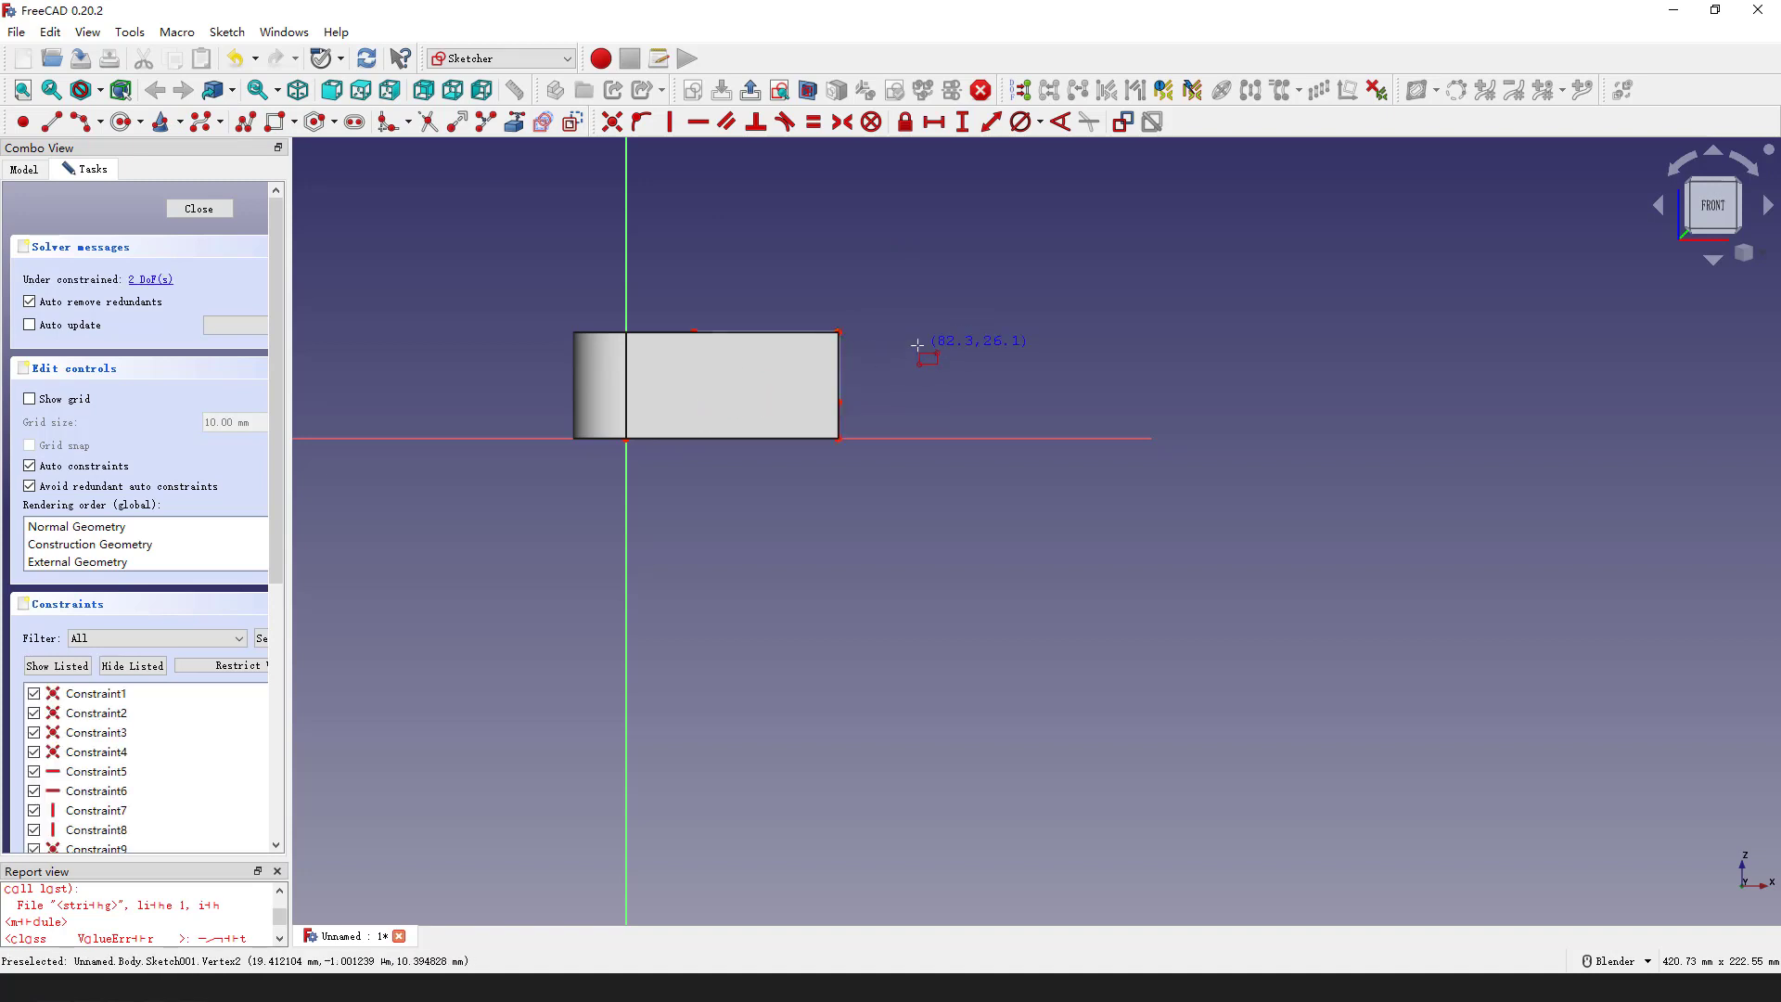
Hide the Pad feature from the model tree, leaving only the rectangle visible
{"action": "left_click", "coordinate": [23, 170]}
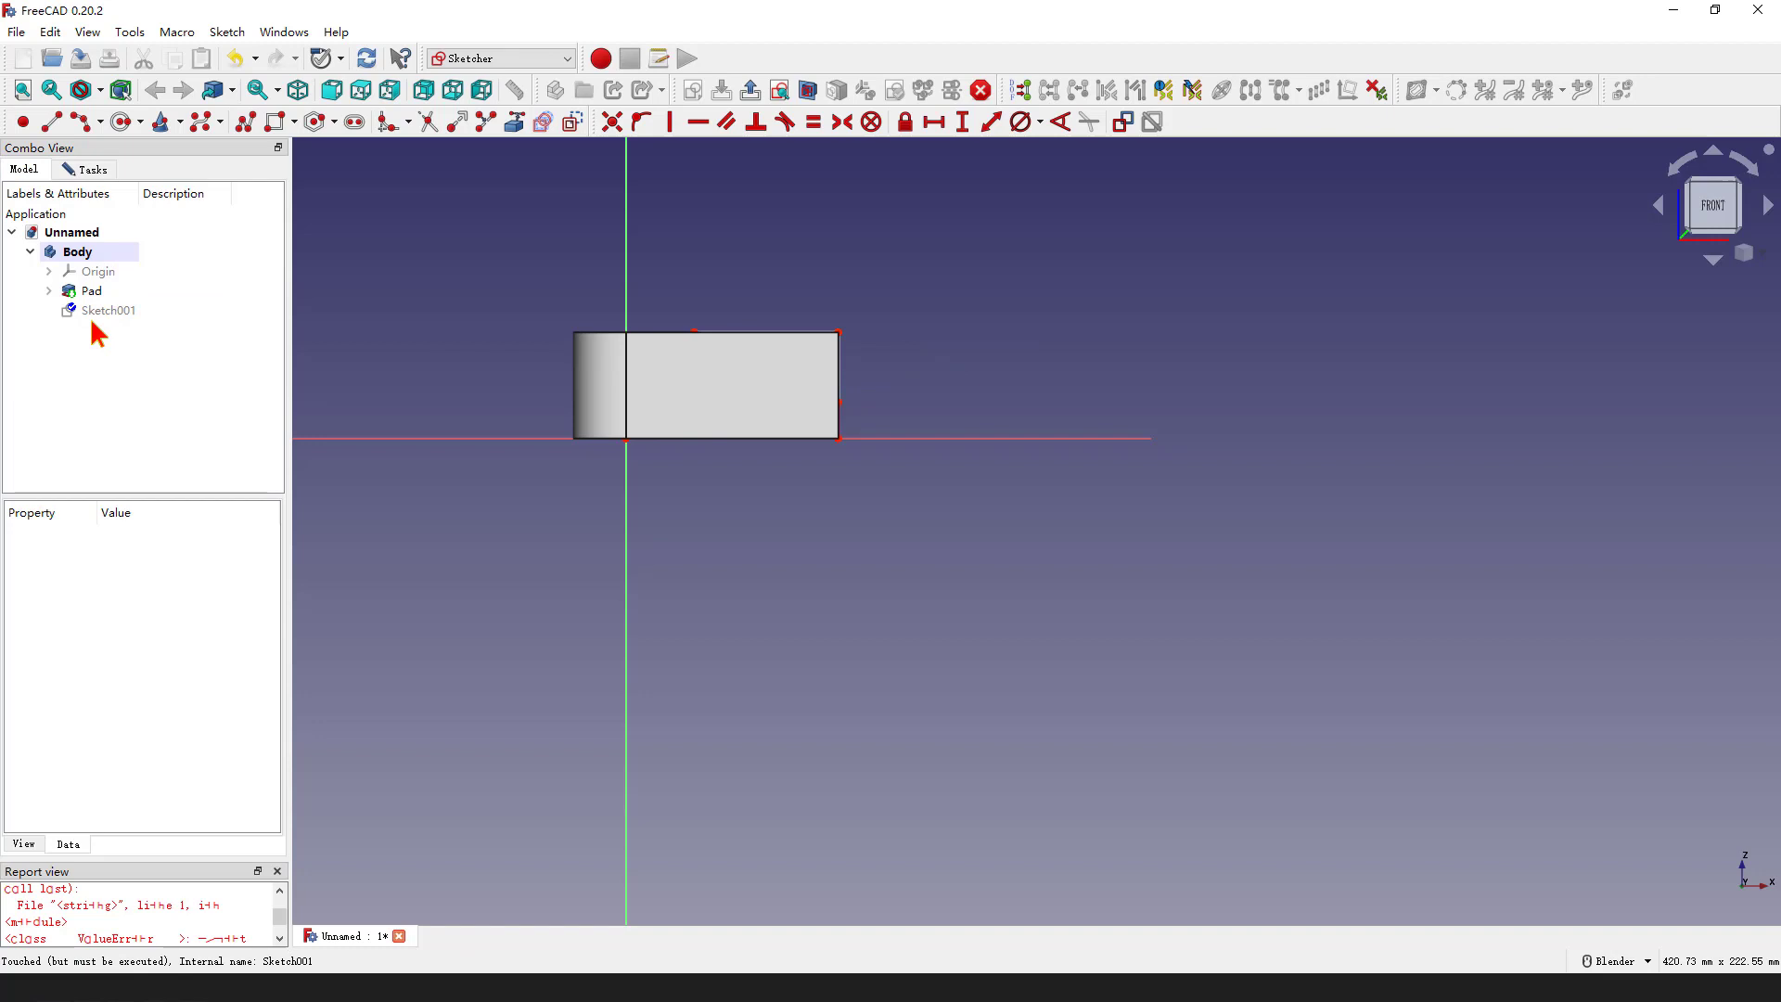
{"action": "left_click", "coordinate": [92, 290]}
{"action": "right_click", "coordinate": [104, 298]}
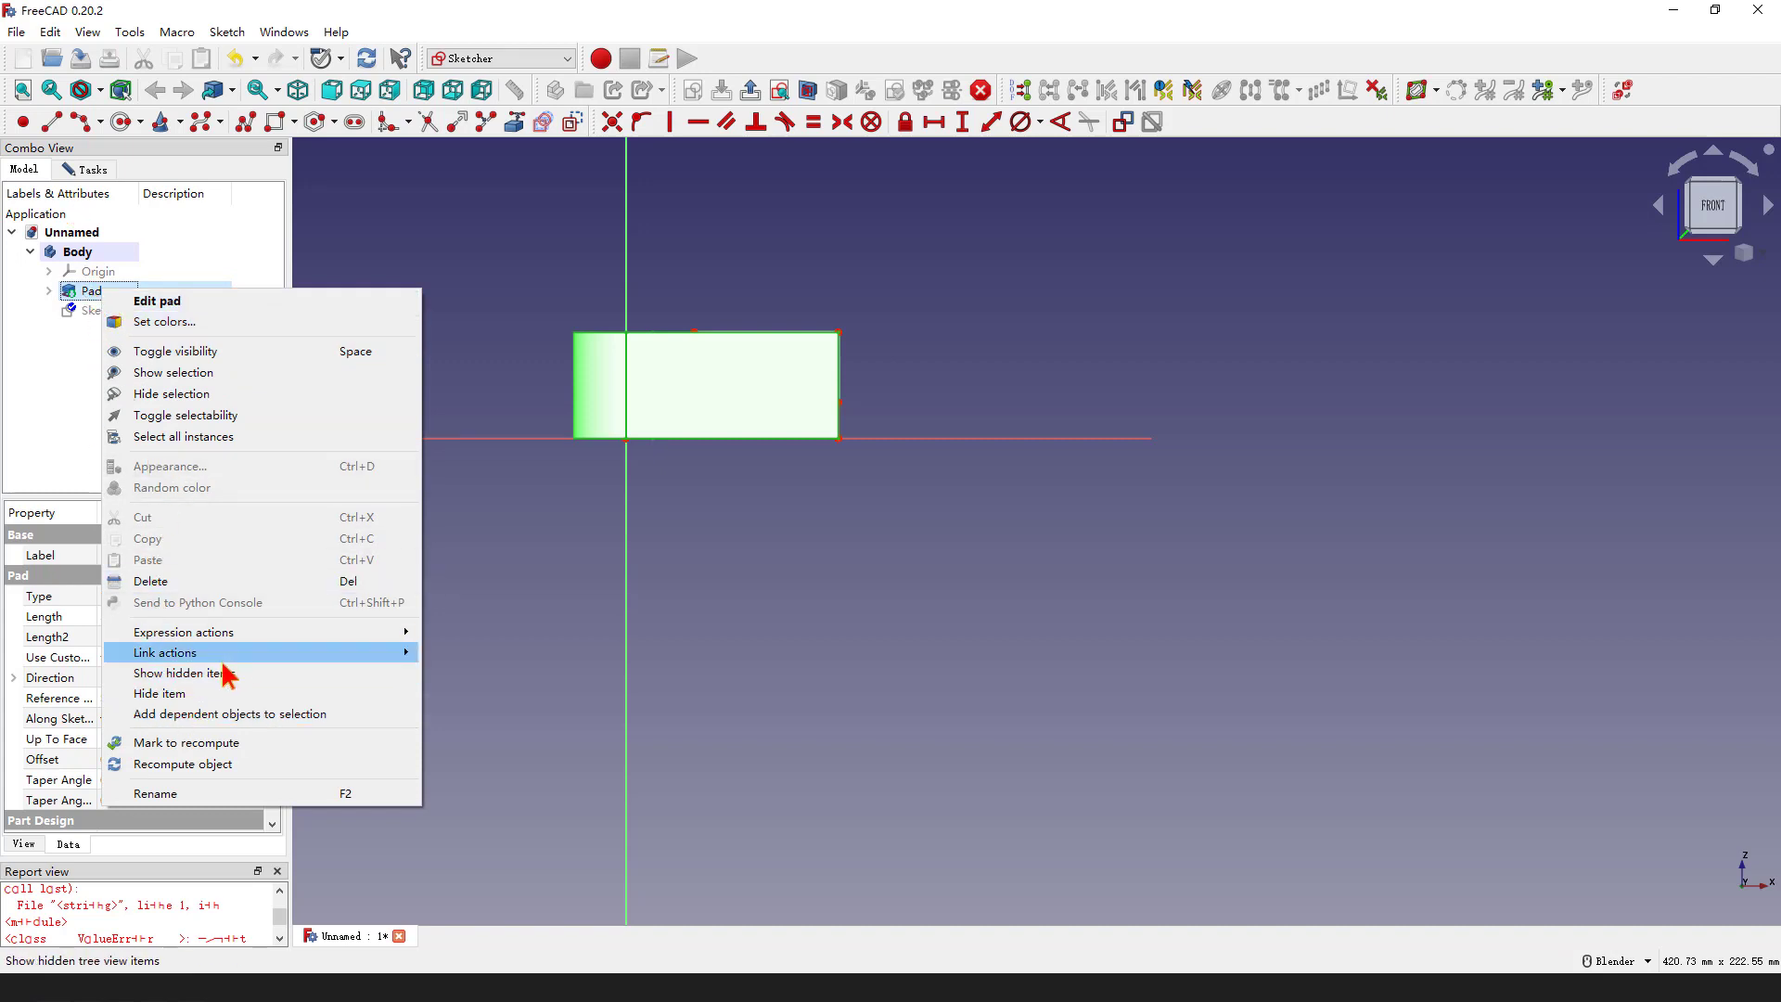
{"action": "left_click", "coordinate": [199, 693]}
{"action": "key", "text": "space"}
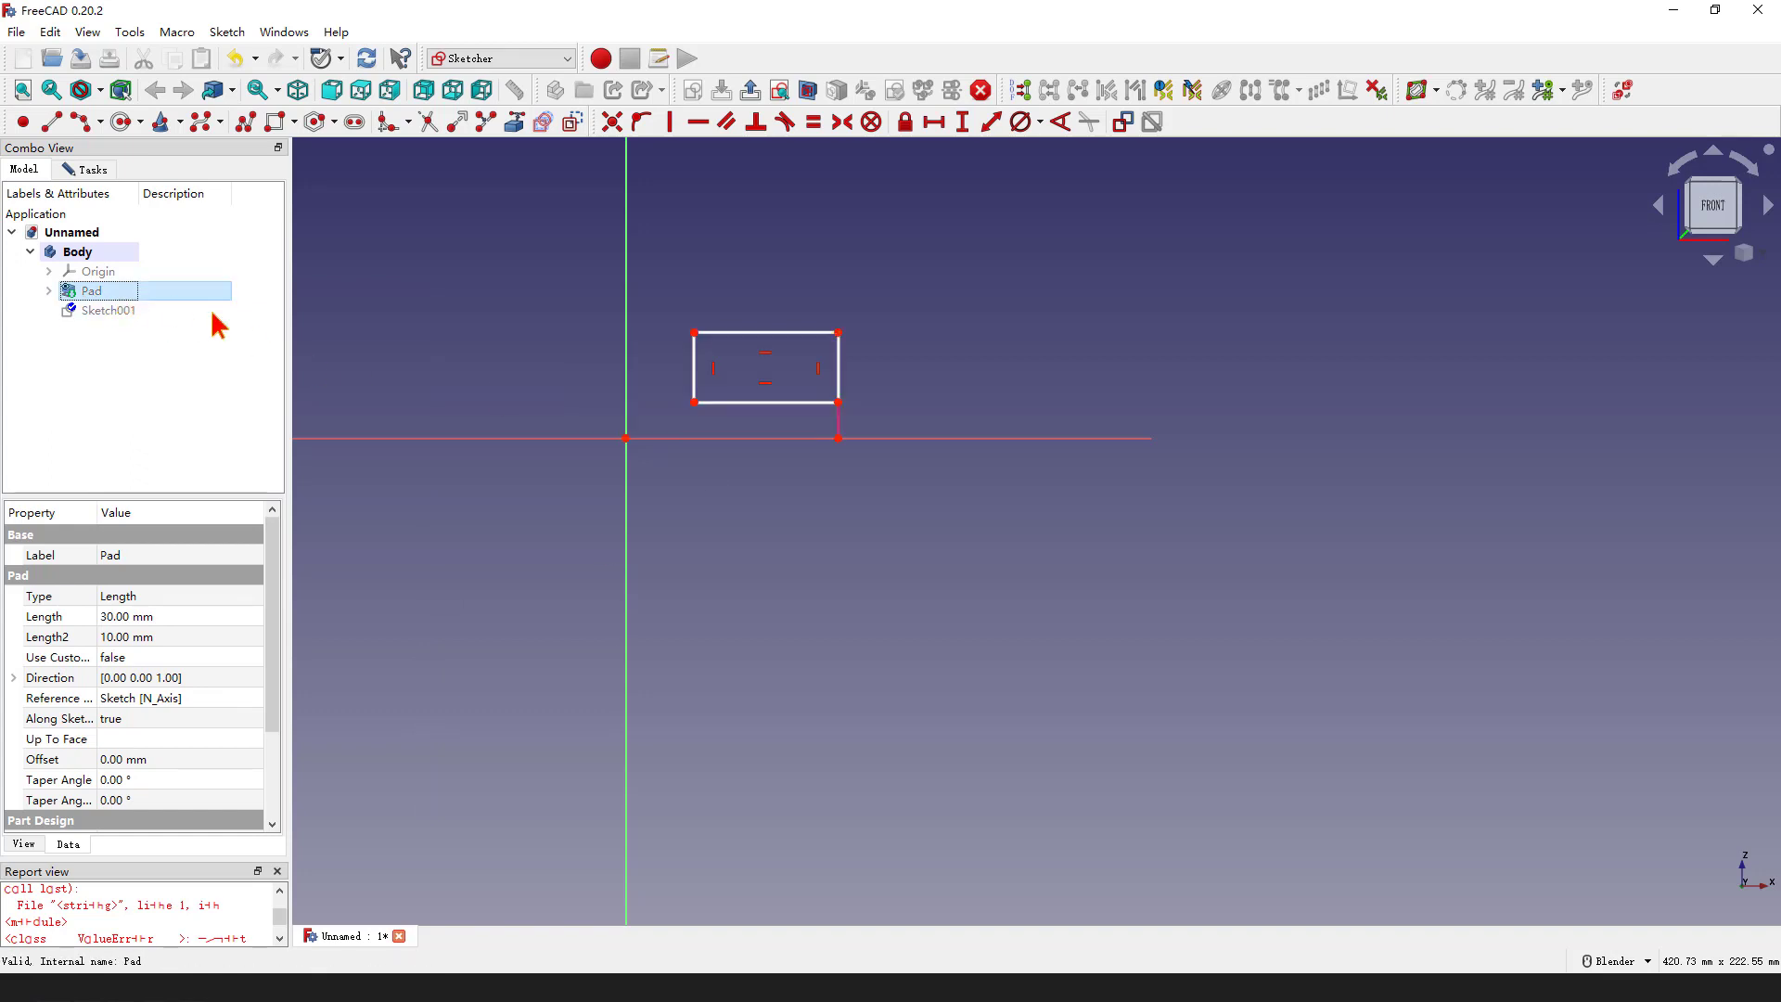
{"action": "scroll", "coordinate": [783, 402], "scroll_direction": "up", "scroll_amount": 2}
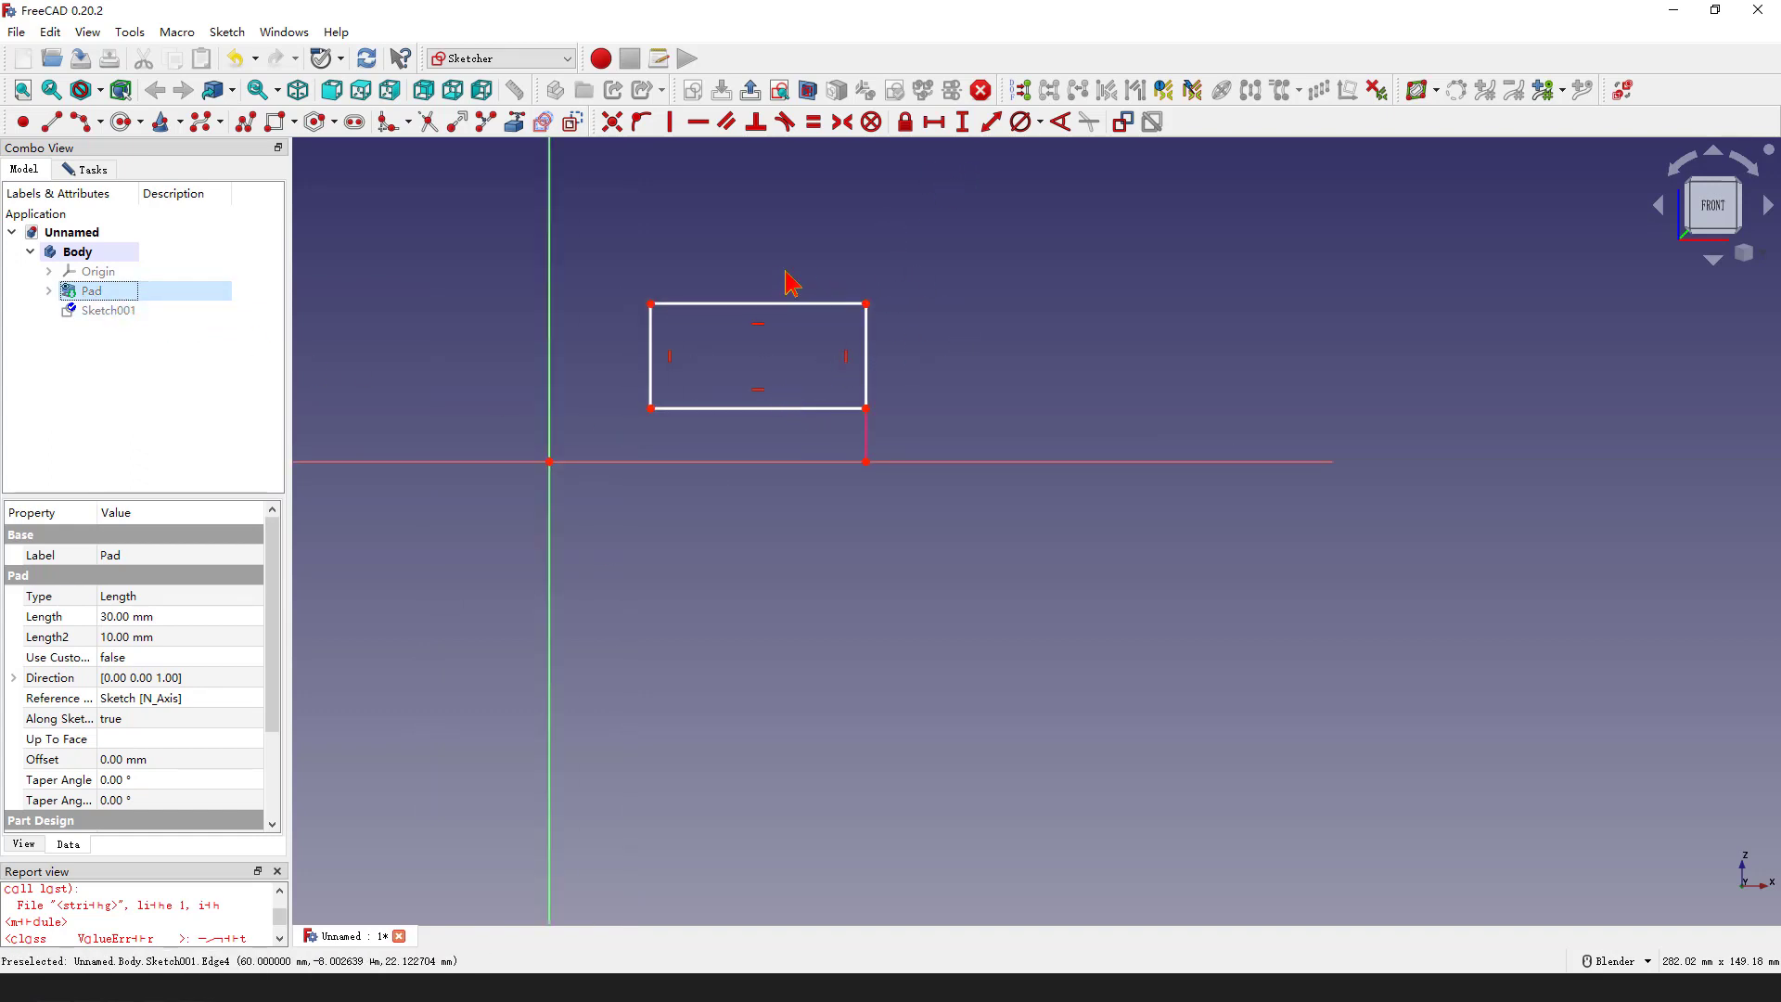
{"action": "scroll", "coordinate": [719, 370], "scroll_direction": "down", "scroll_amount": 1}
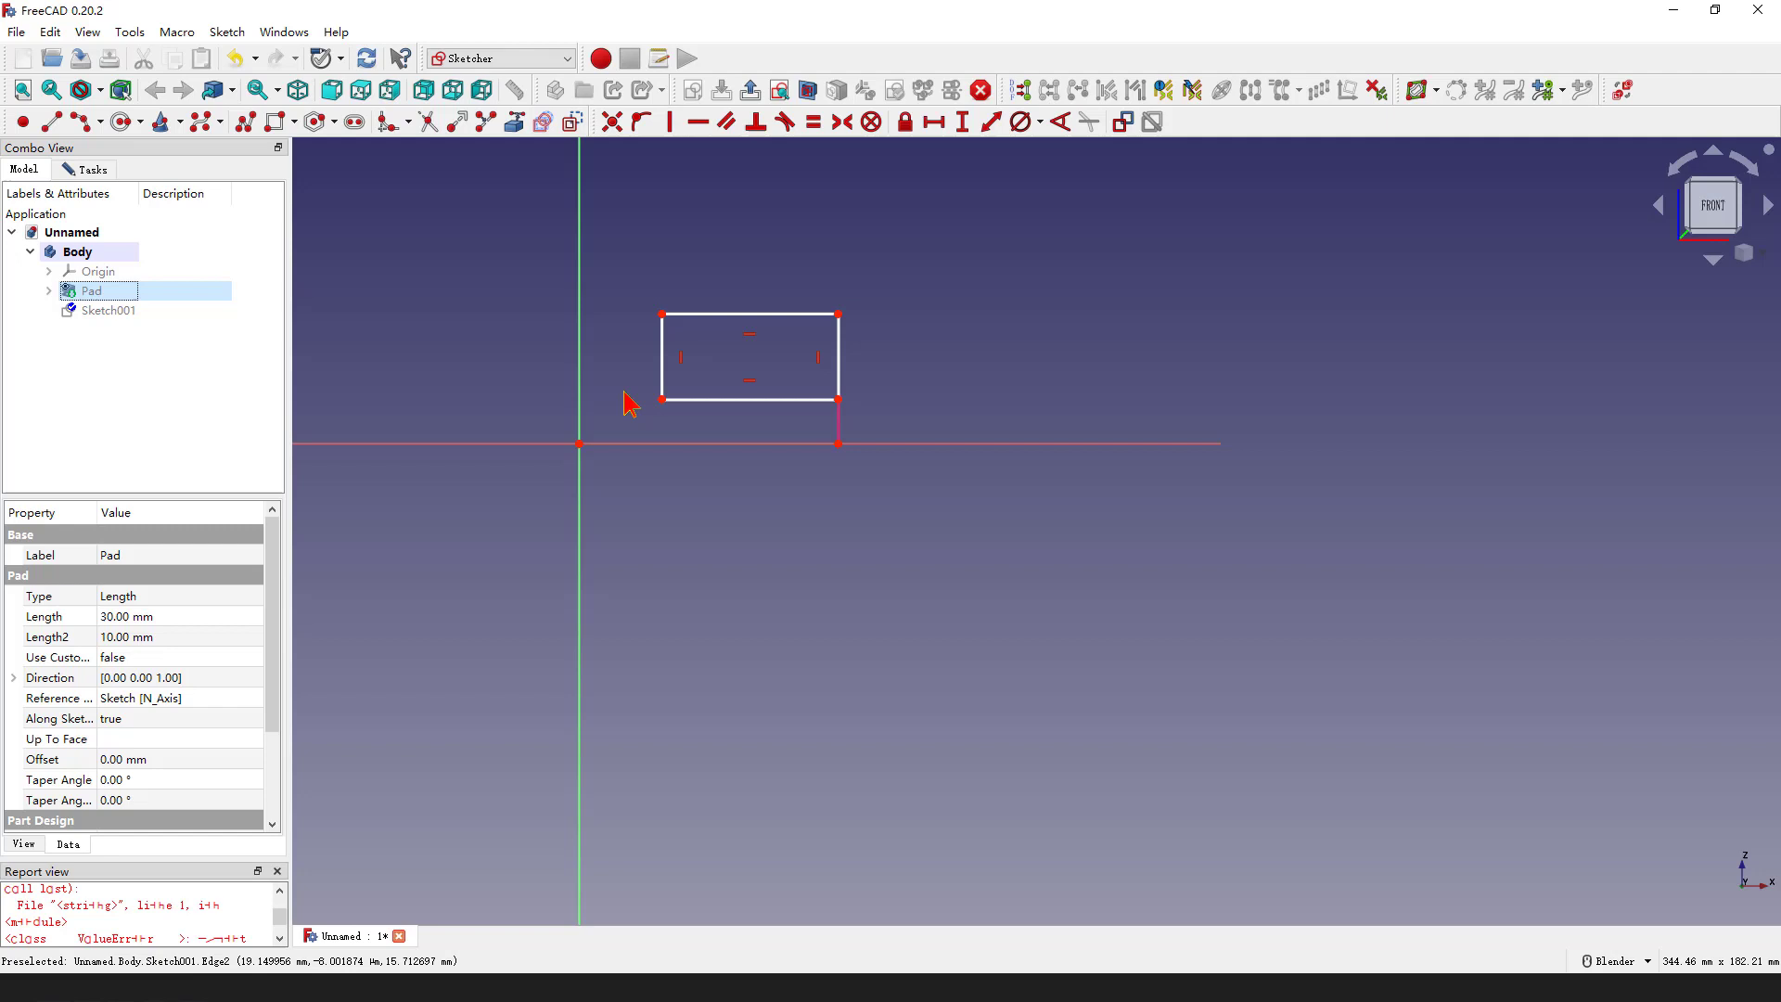
Dimension the rectangle's top-left corner horizontally from the vertical axis
{"action": "left_click", "coordinate": [664, 316]}
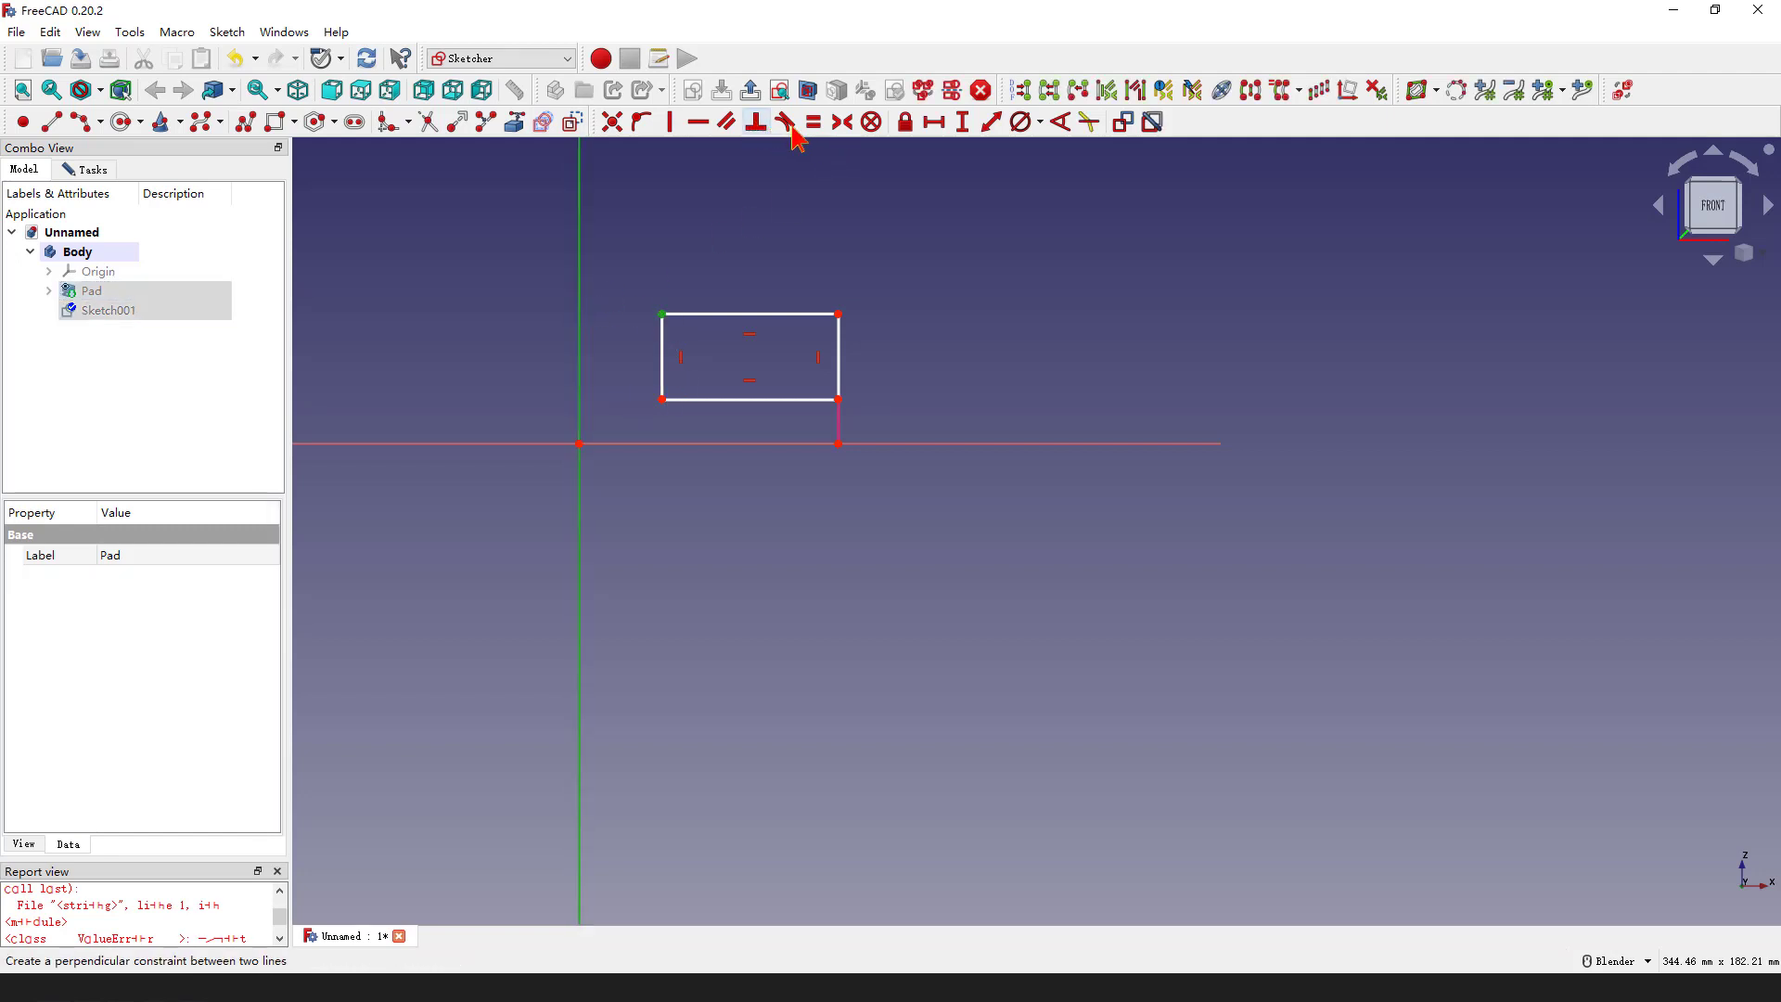
{"action": "left_click", "coordinate": [934, 124]}
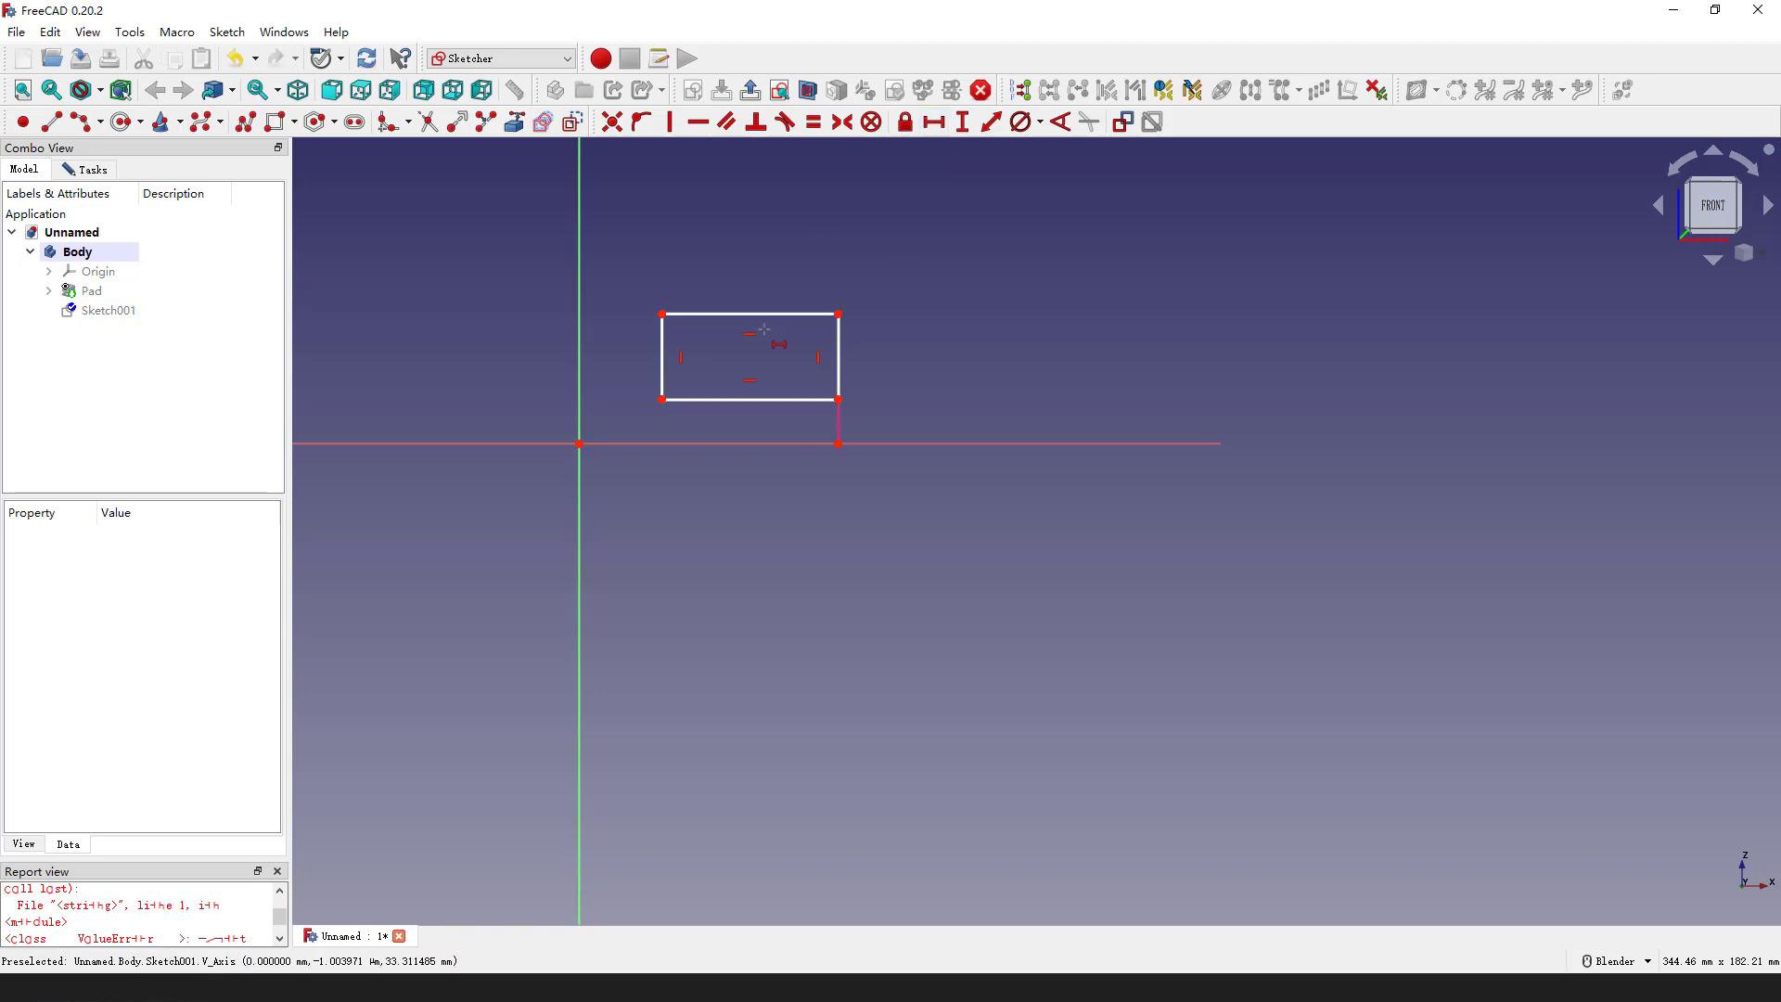
{"action": "left_click", "coordinate": [664, 315]}
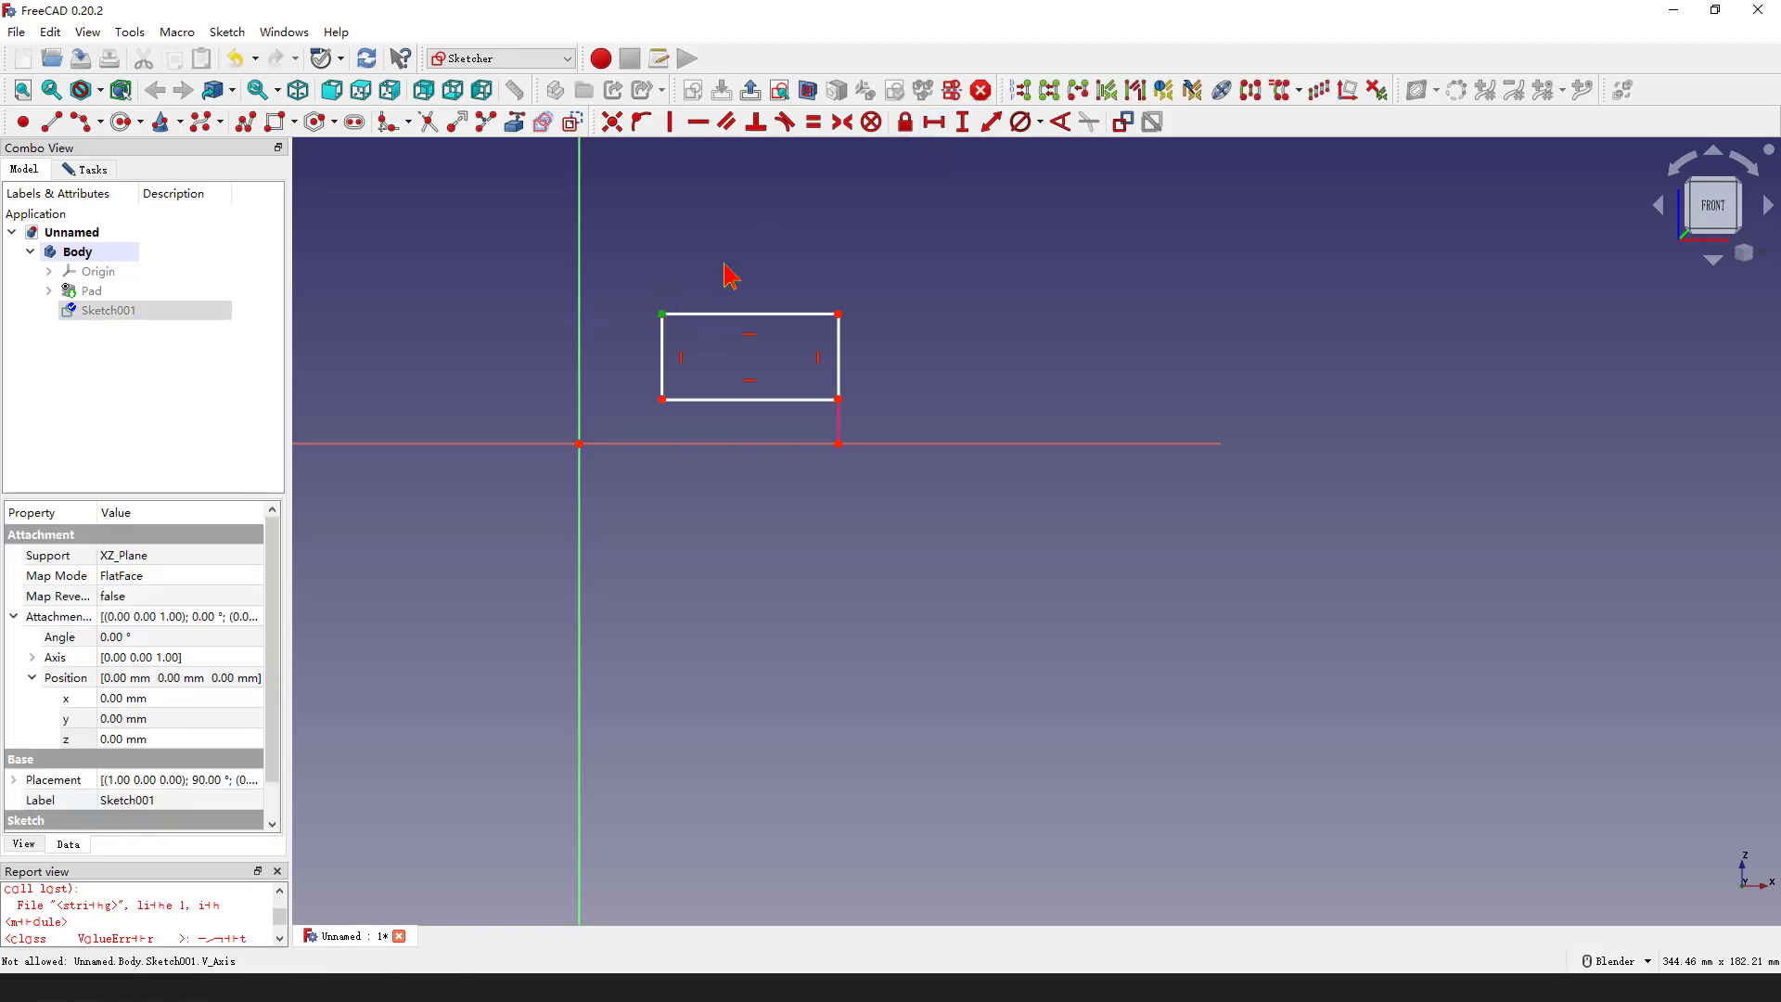
{"action": "left_click", "coordinate": [585, 296]}
{"action": "left_click", "coordinate": [934, 124]}
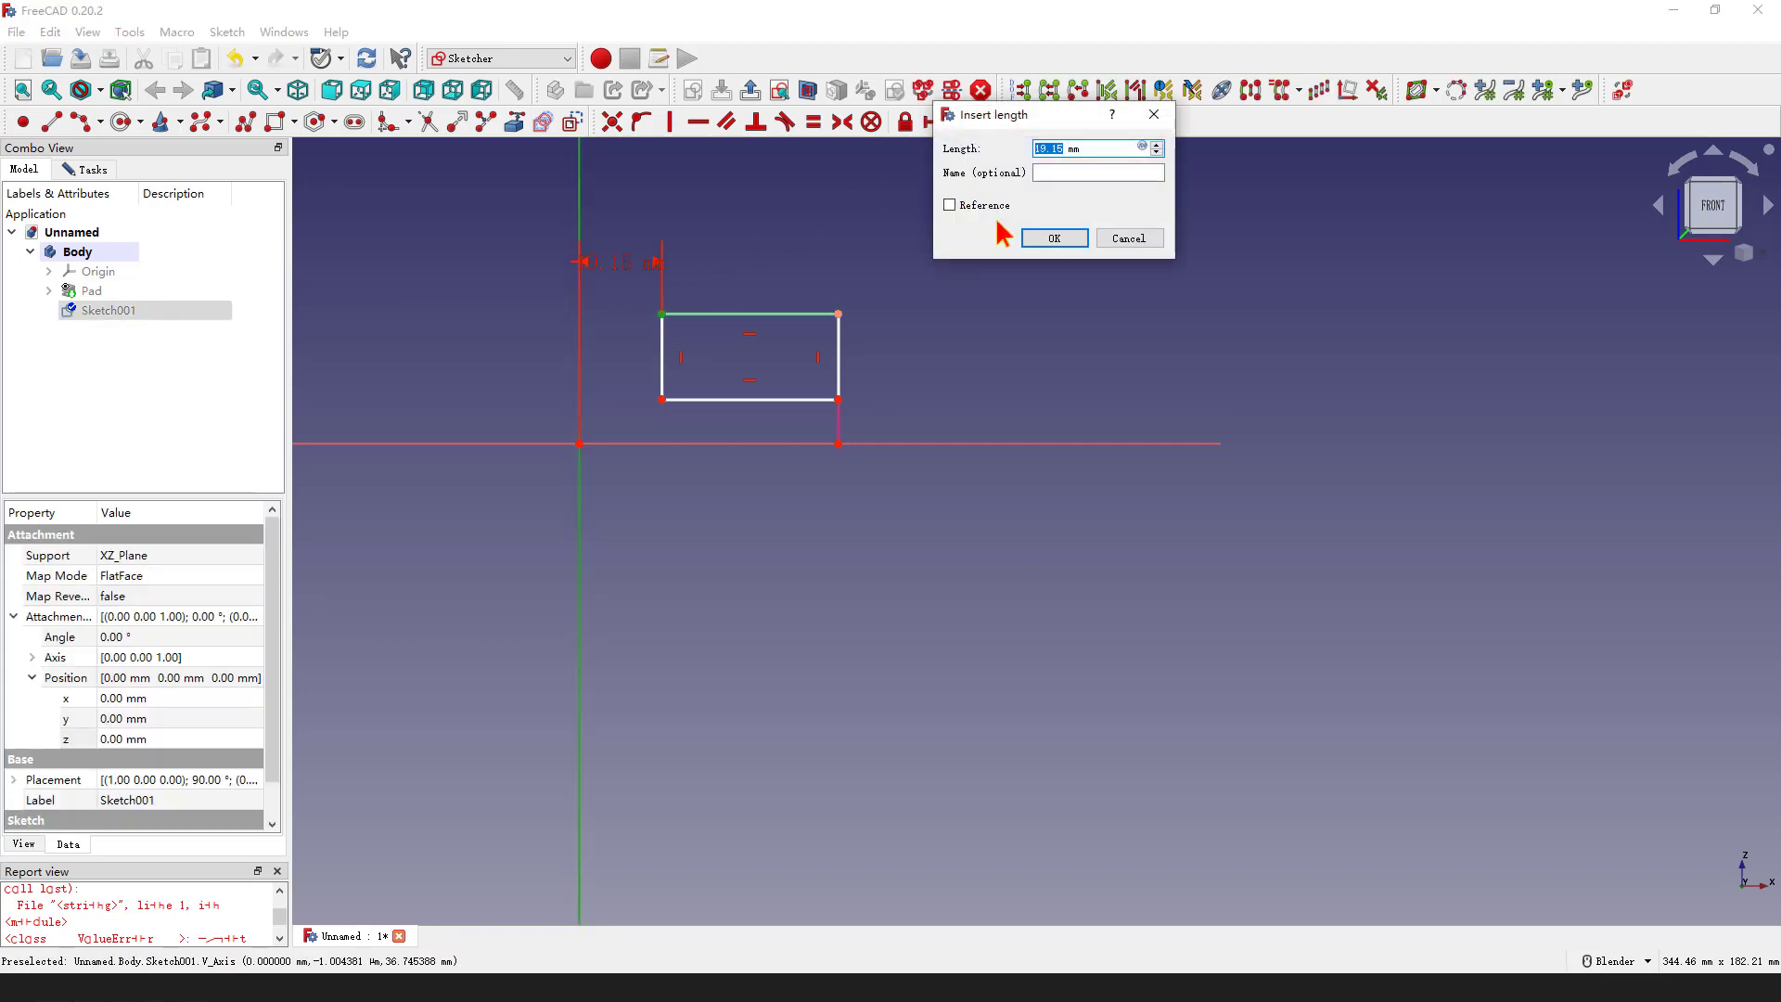
{"action": "type", "text": "0"}
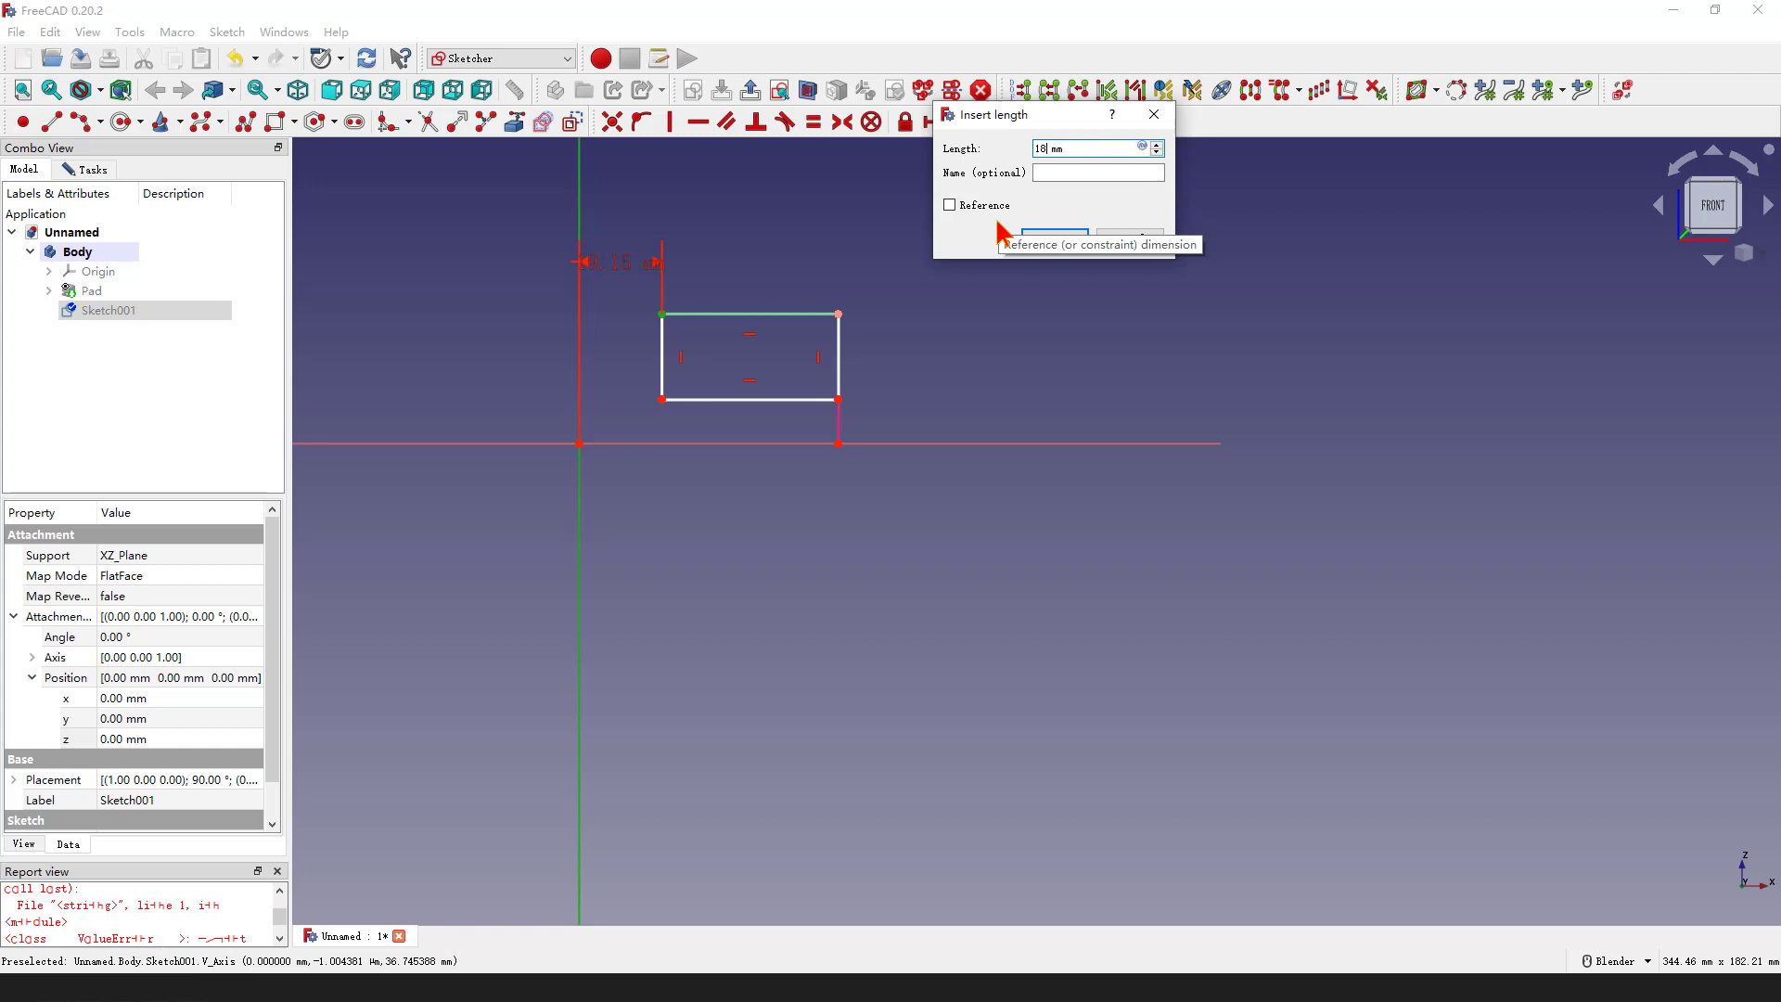
{"action": "key", "text": "Return"}
{"action": "scroll", "coordinate": [730, 314], "scroll_direction": "up", "scroll_amount": 1}
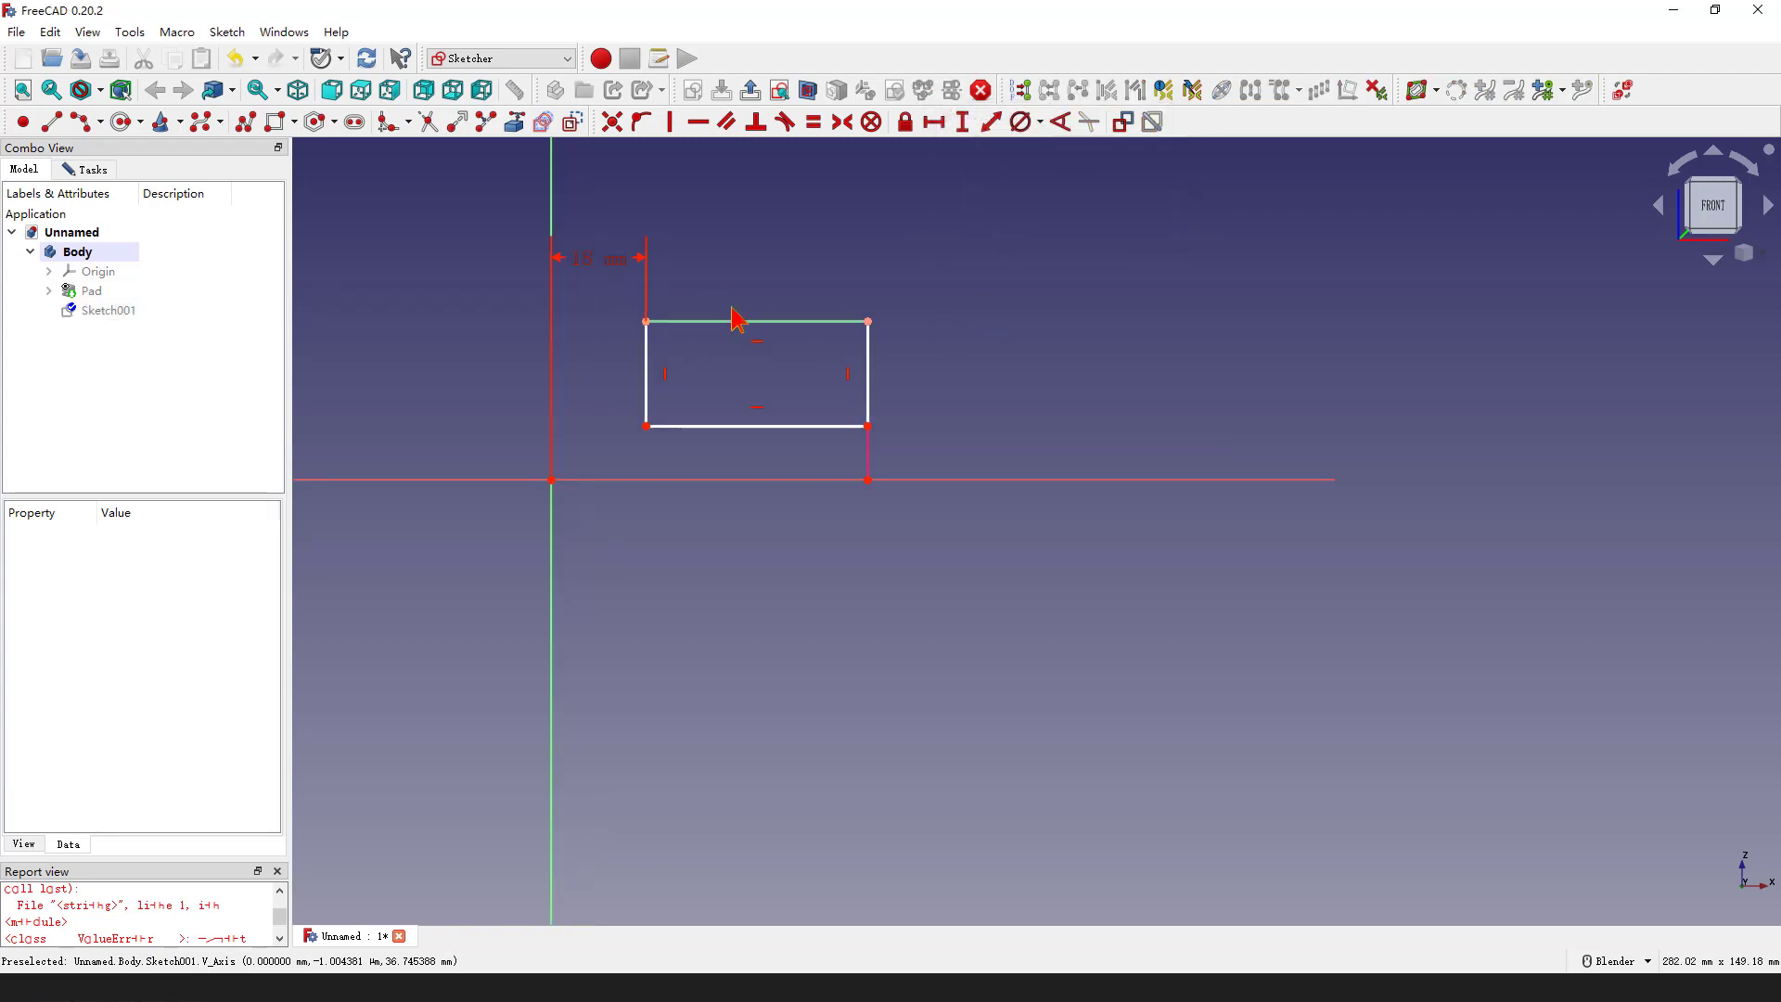
Place the rectangle's bottom-right corner 9 mm above the horizontal axis
{"action": "left_click", "coordinate": [873, 436]}
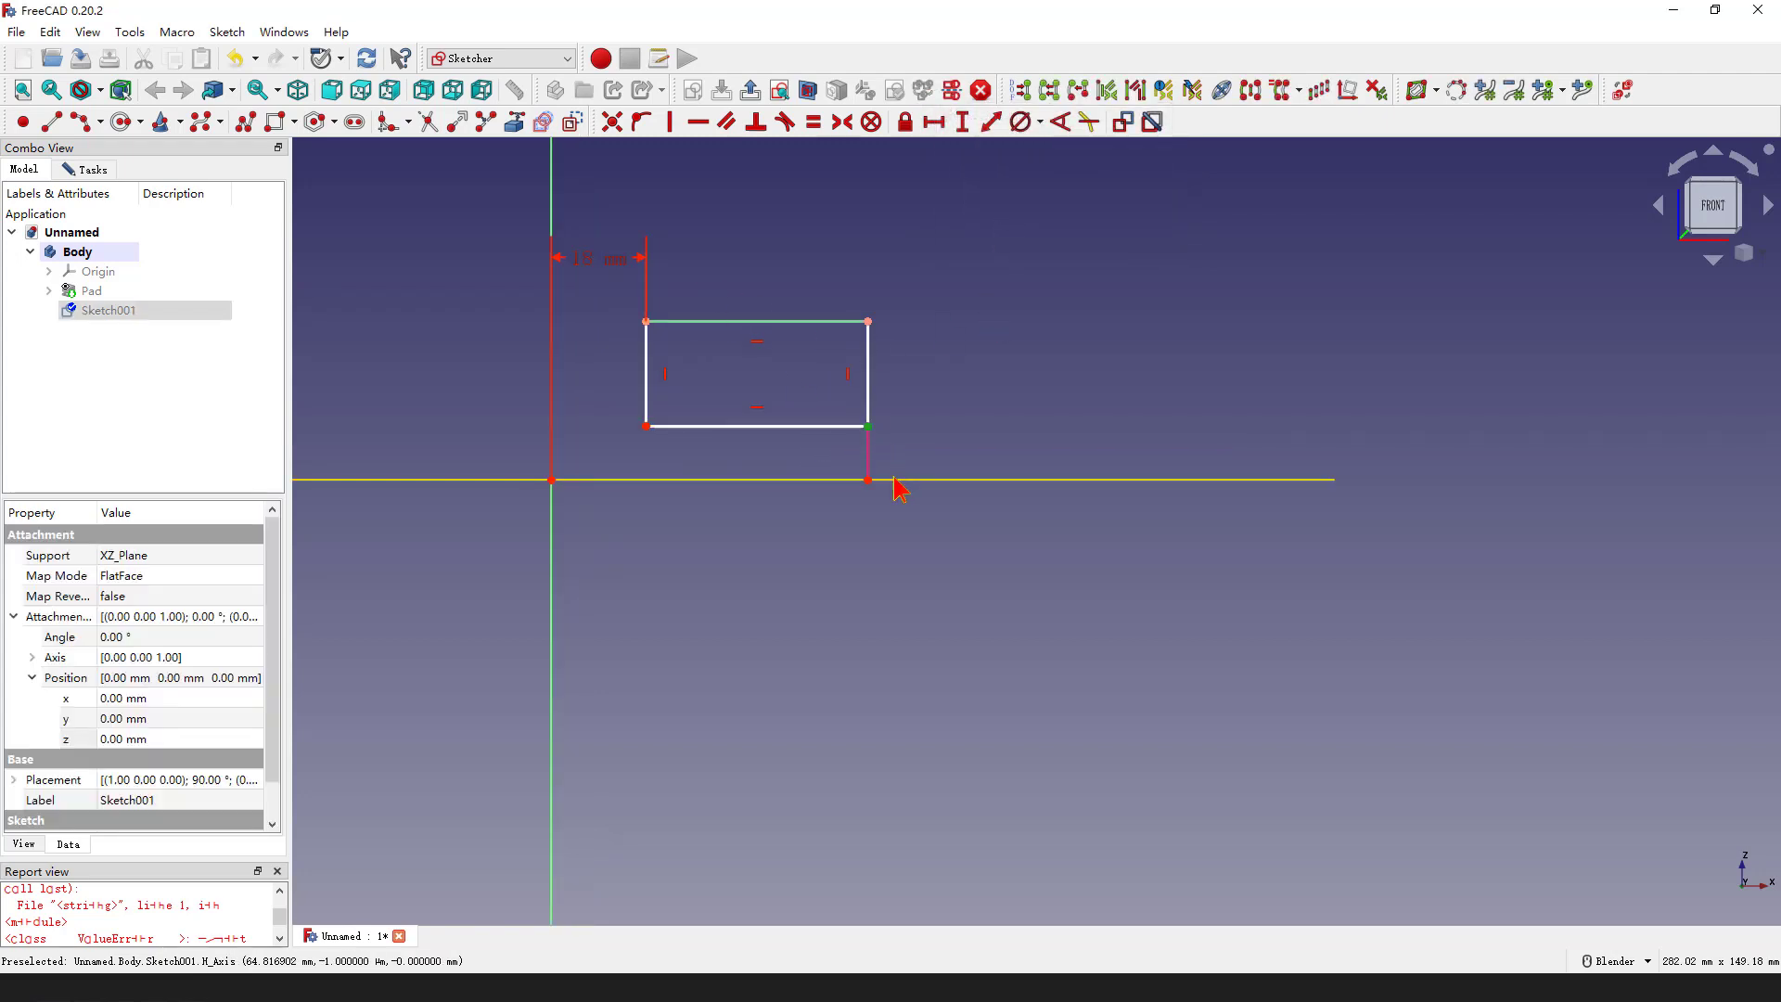
{"action": "left_click", "coordinate": [900, 482]}
{"action": "left_click", "coordinate": [990, 123]}
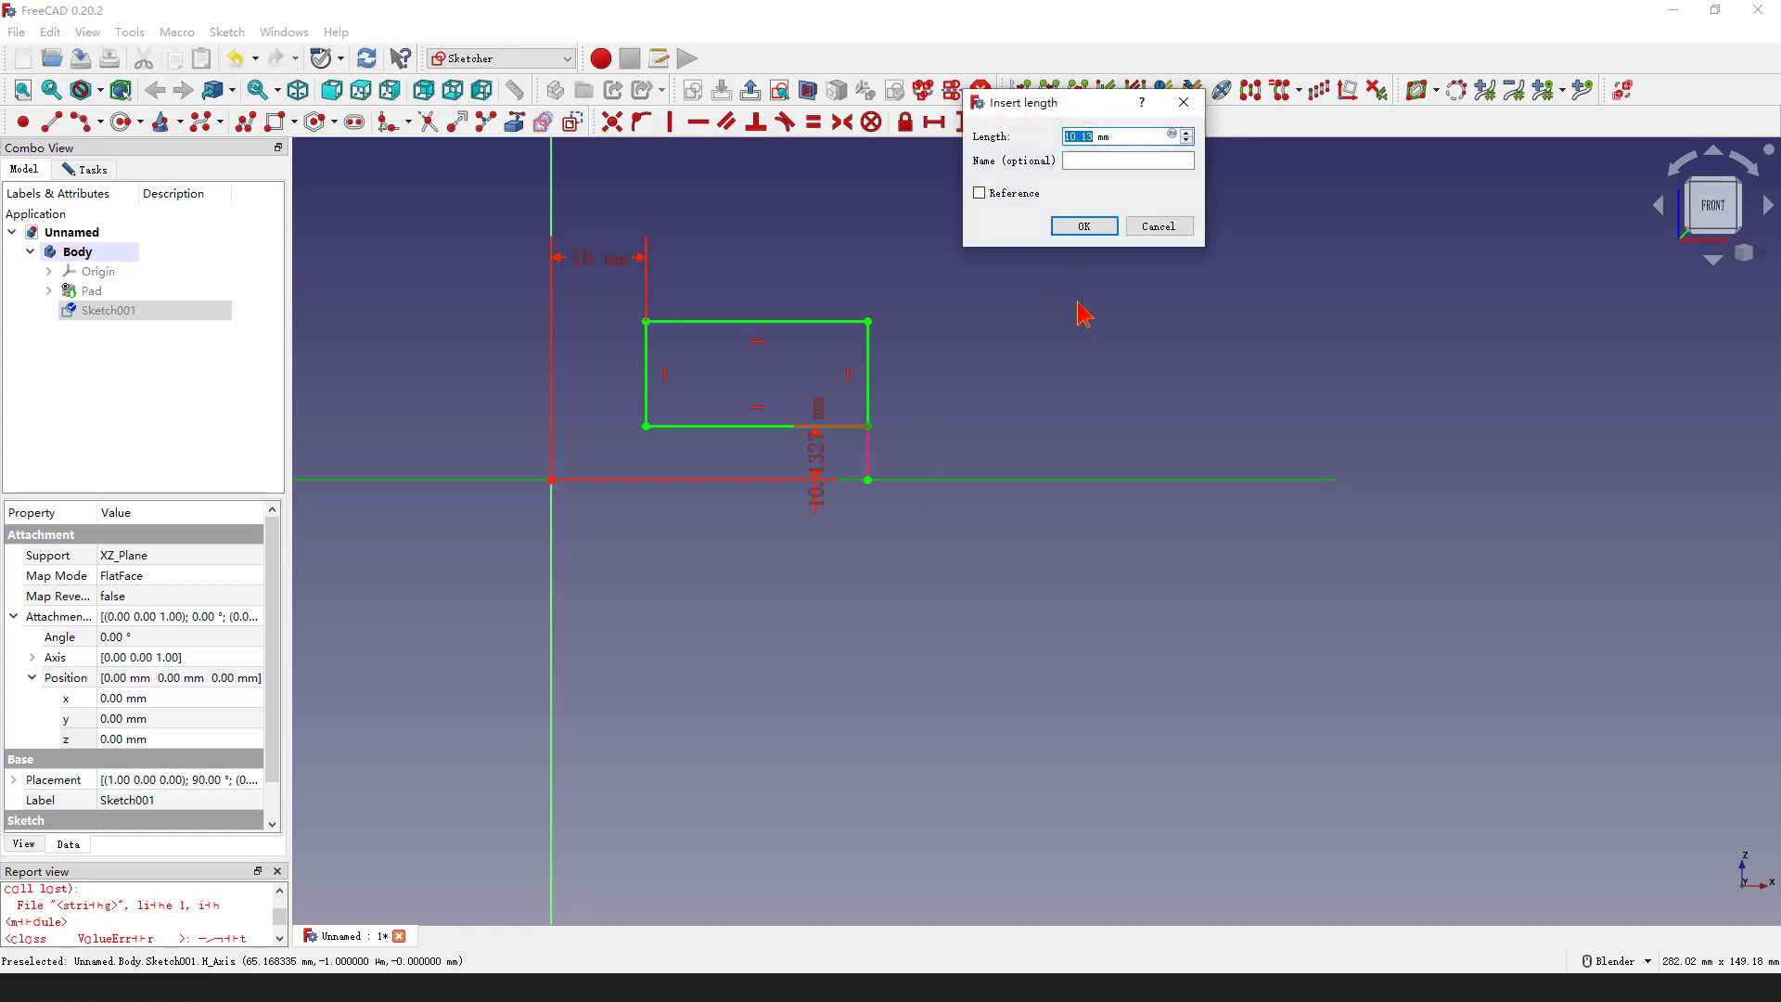
{"action": "type", "text": "9"}
{"action": "key", "text": "Return"}
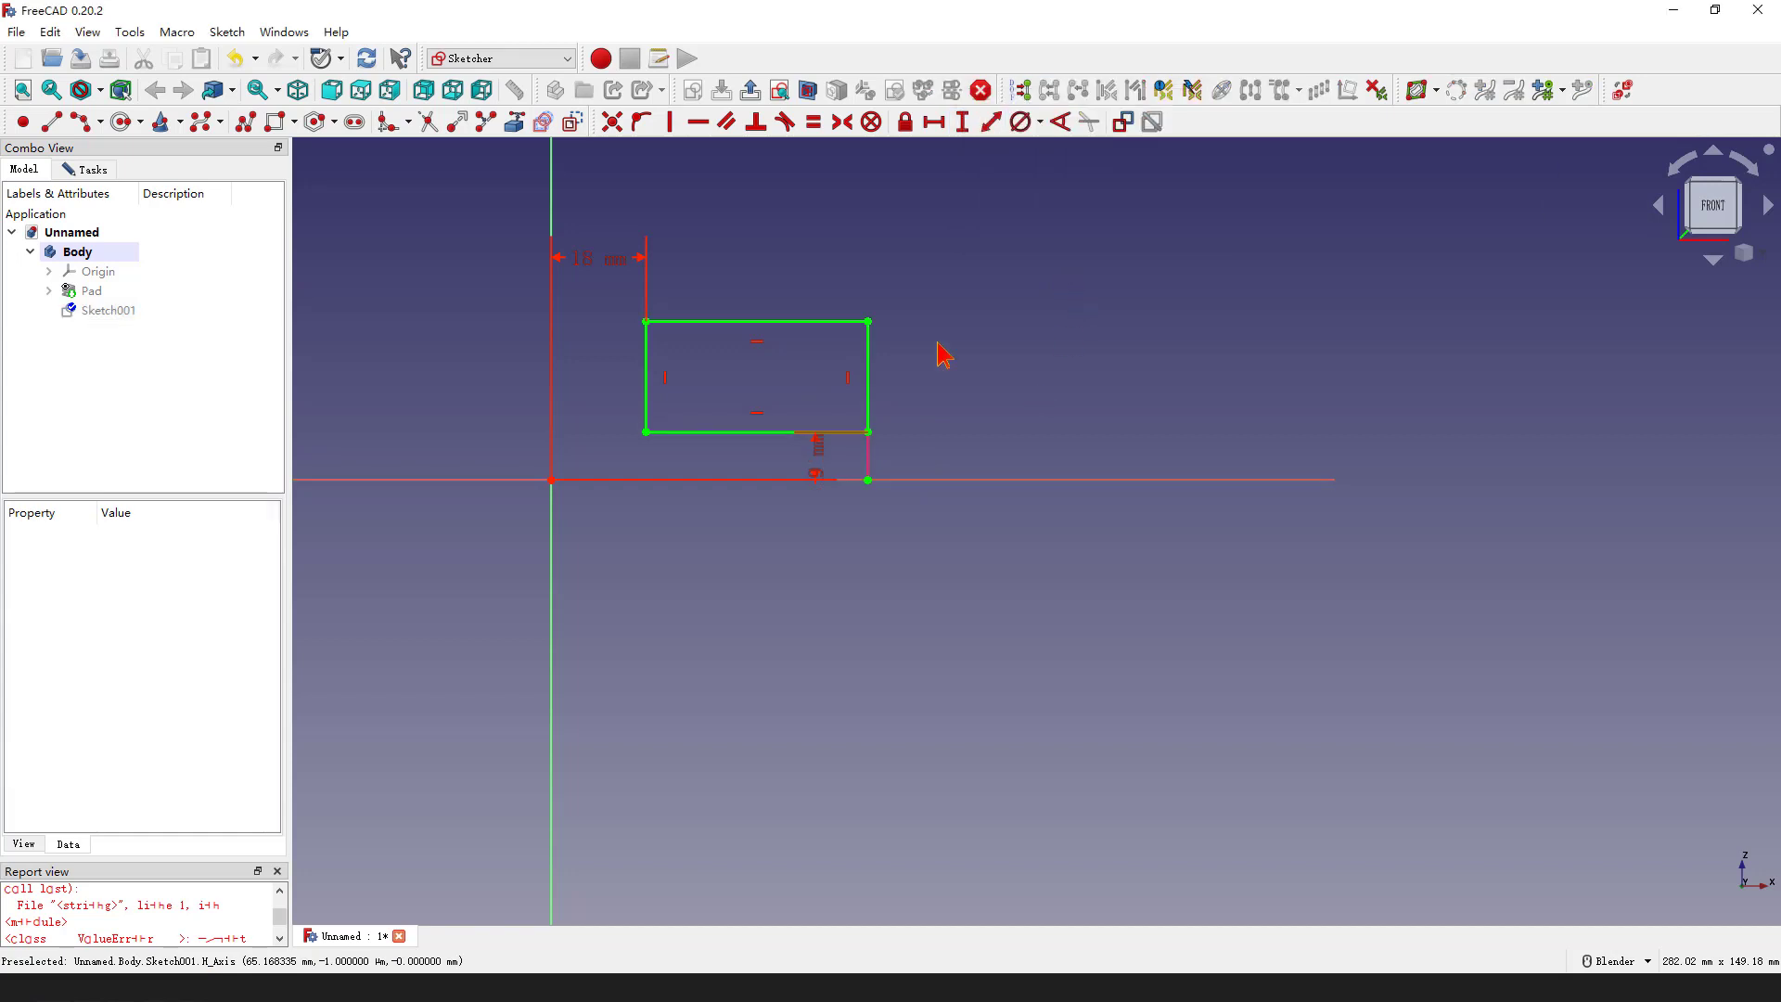
Pocket the rectangle sketch Through all, symmetric to its plane, leaving an L-shaped part
{"action": "left_click", "coordinate": [750, 89]}
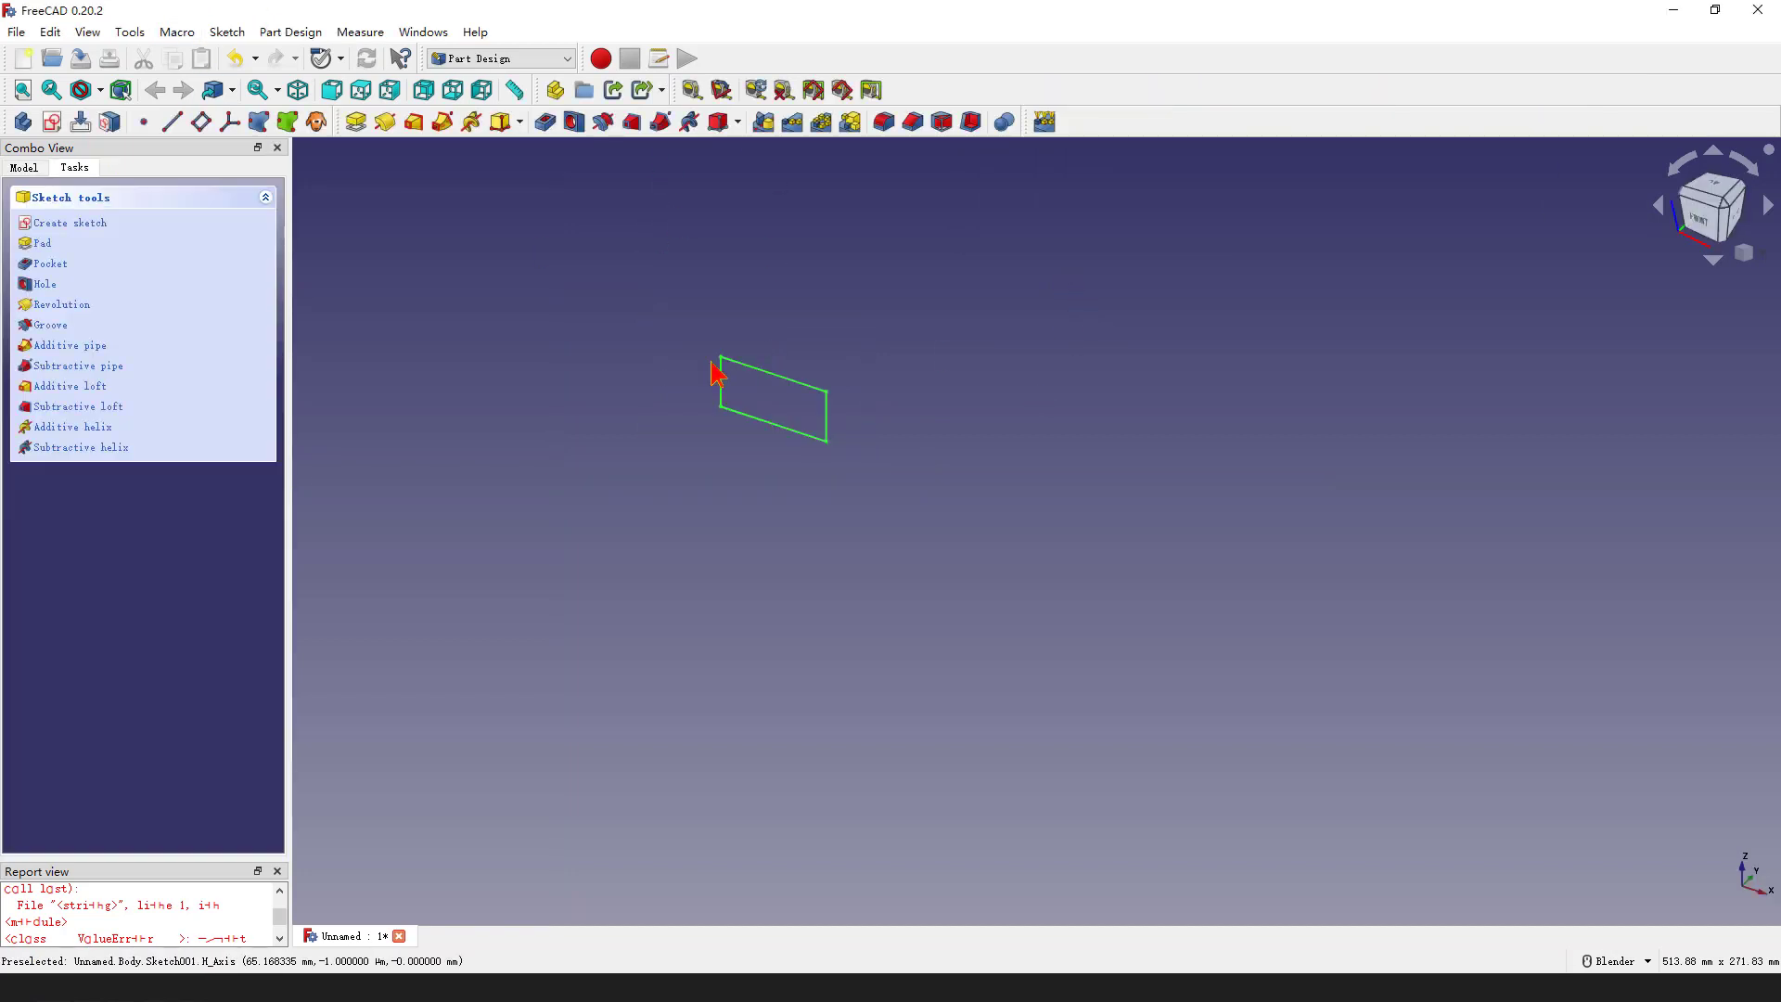
{"action": "left_click", "coordinate": [544, 122]}
{"action": "left_click", "coordinate": [188, 280]}
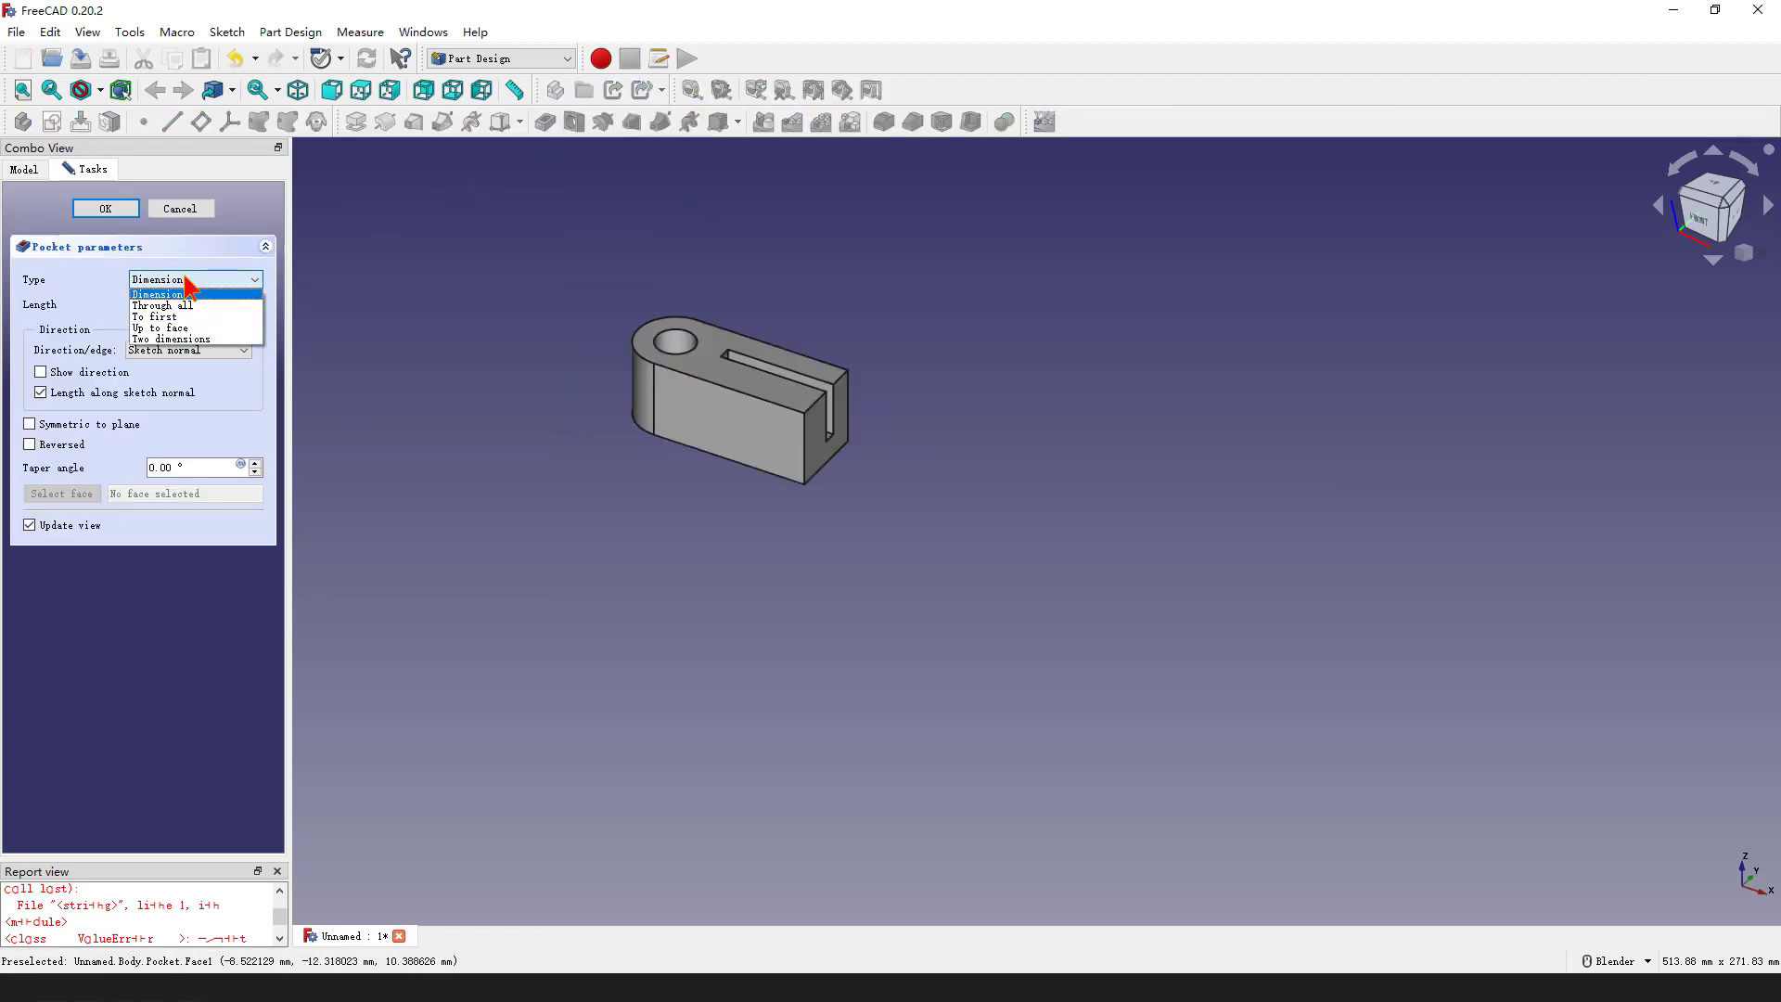
{"action": "left_click", "coordinate": [237, 305]}
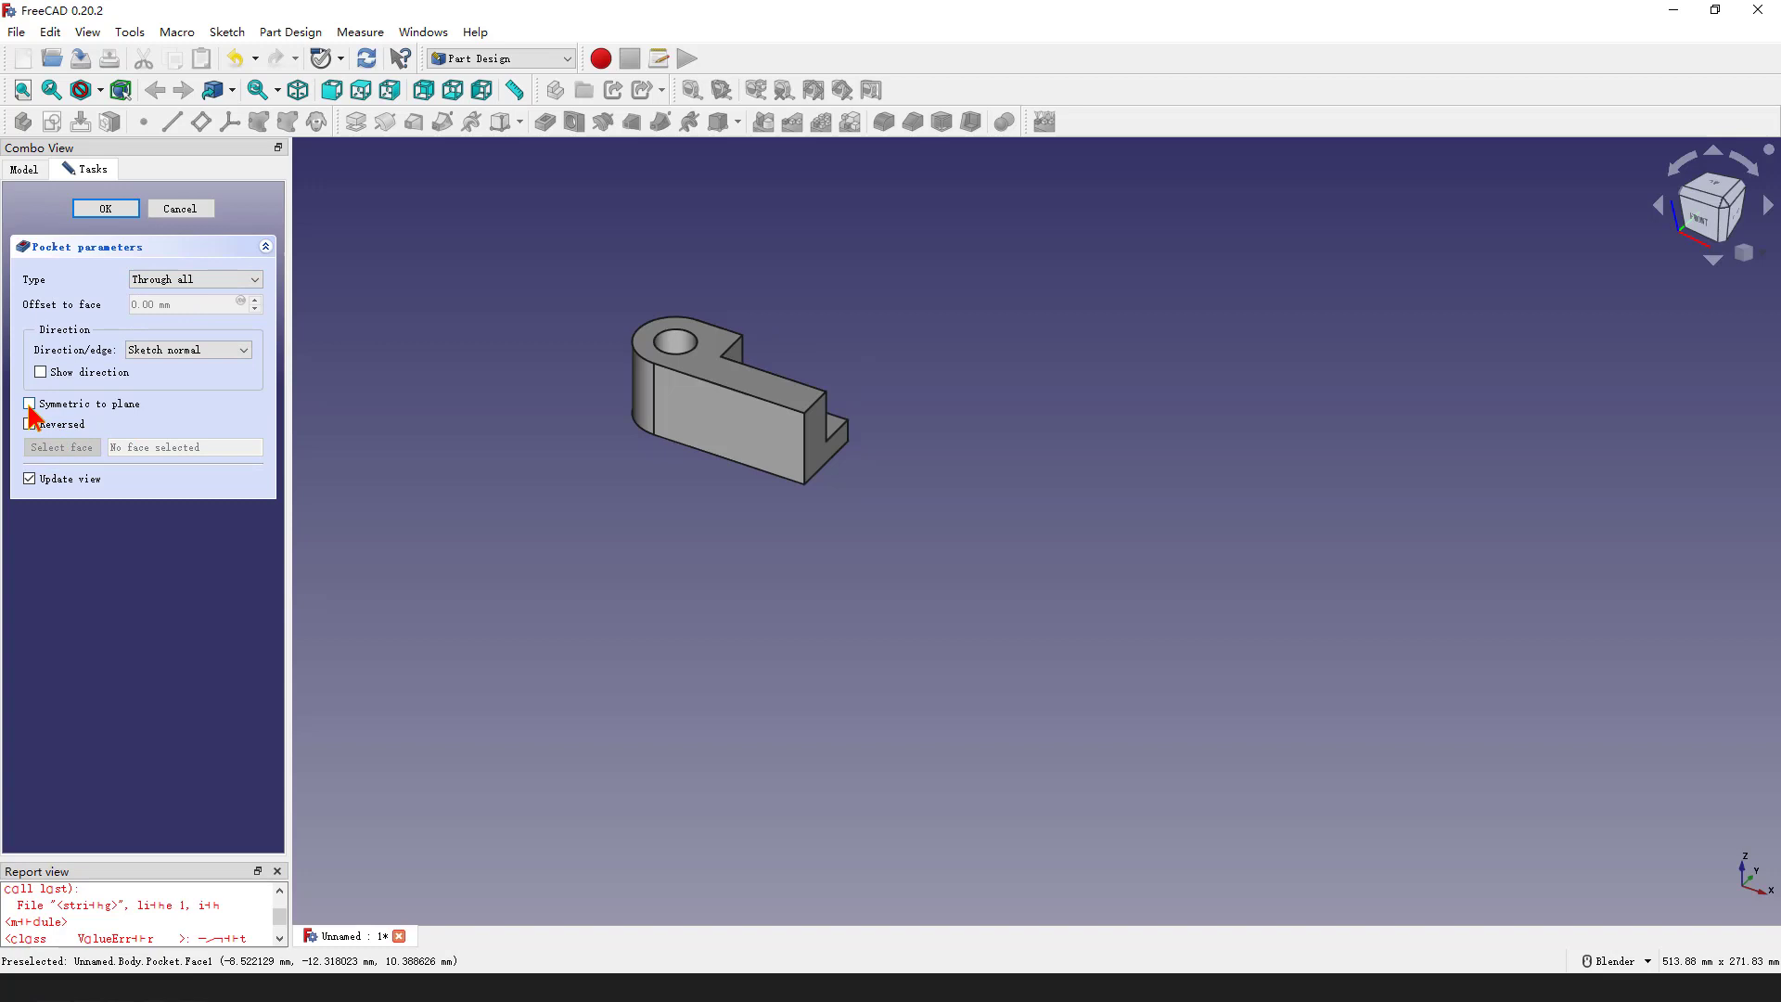
{"action": "left_click", "coordinate": [28, 405]}
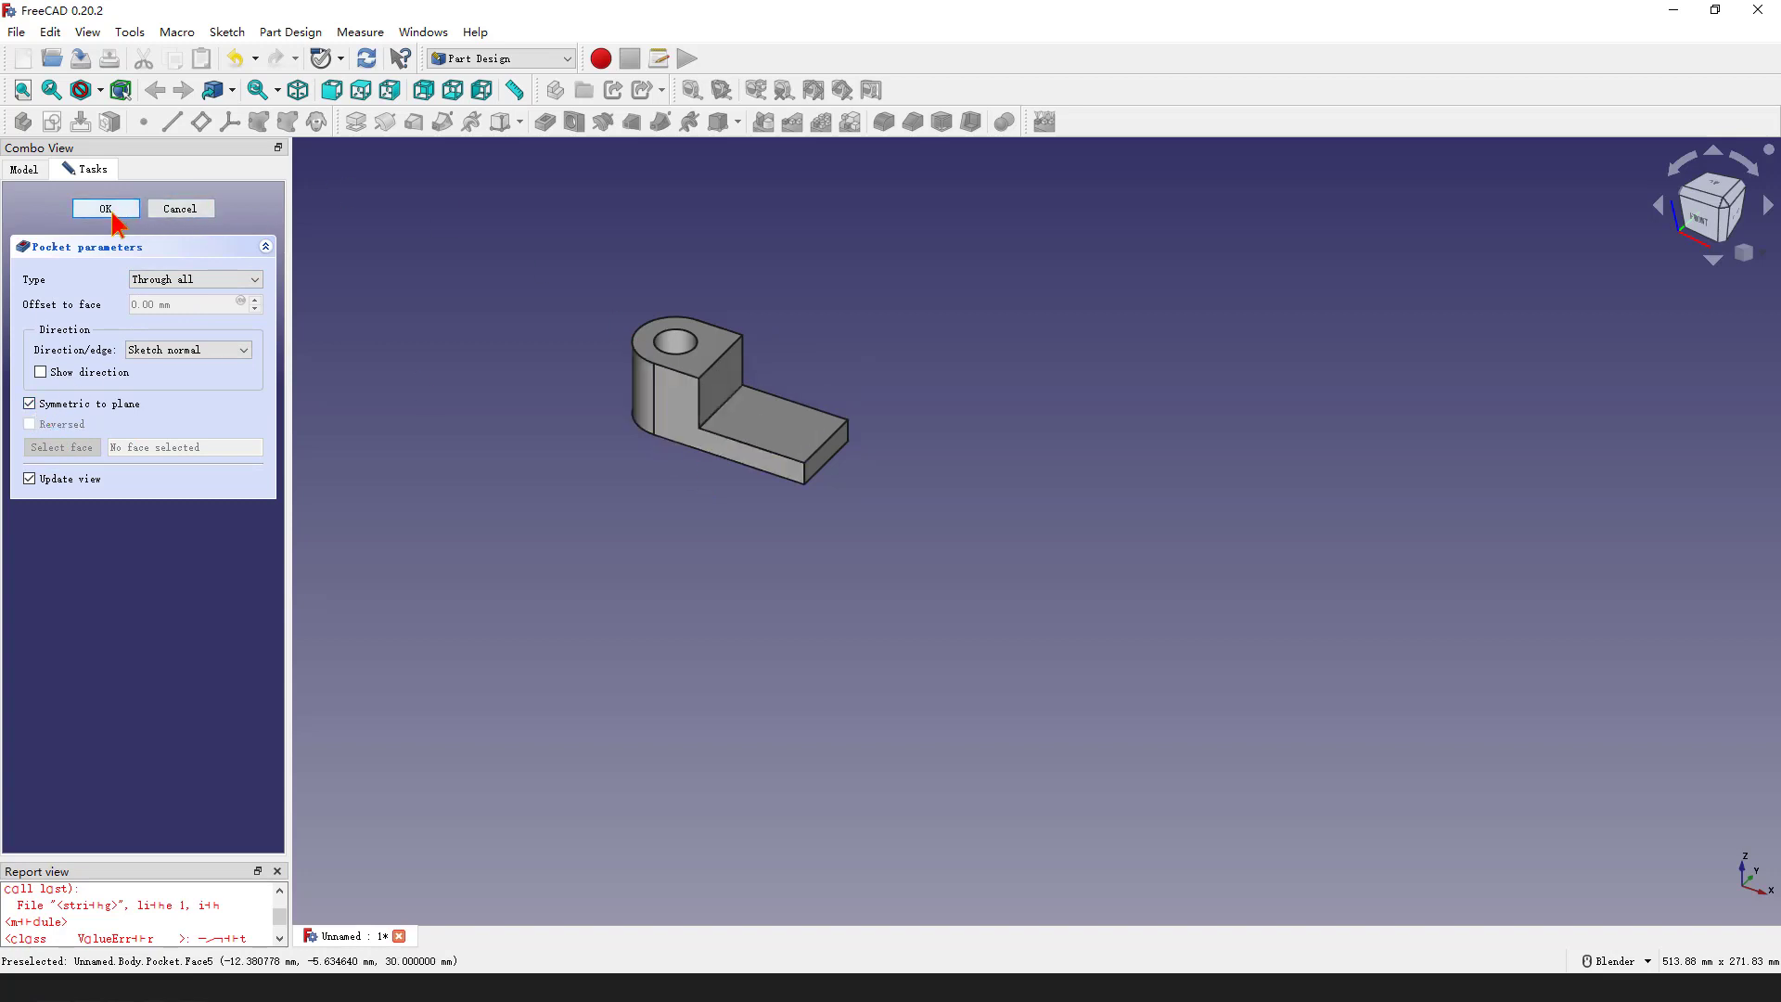
{"action": "left_click", "coordinate": [113, 221]}
{"action": "scroll", "coordinate": [612, 484], "scroll_direction": "up", "scroll_amount": 1}
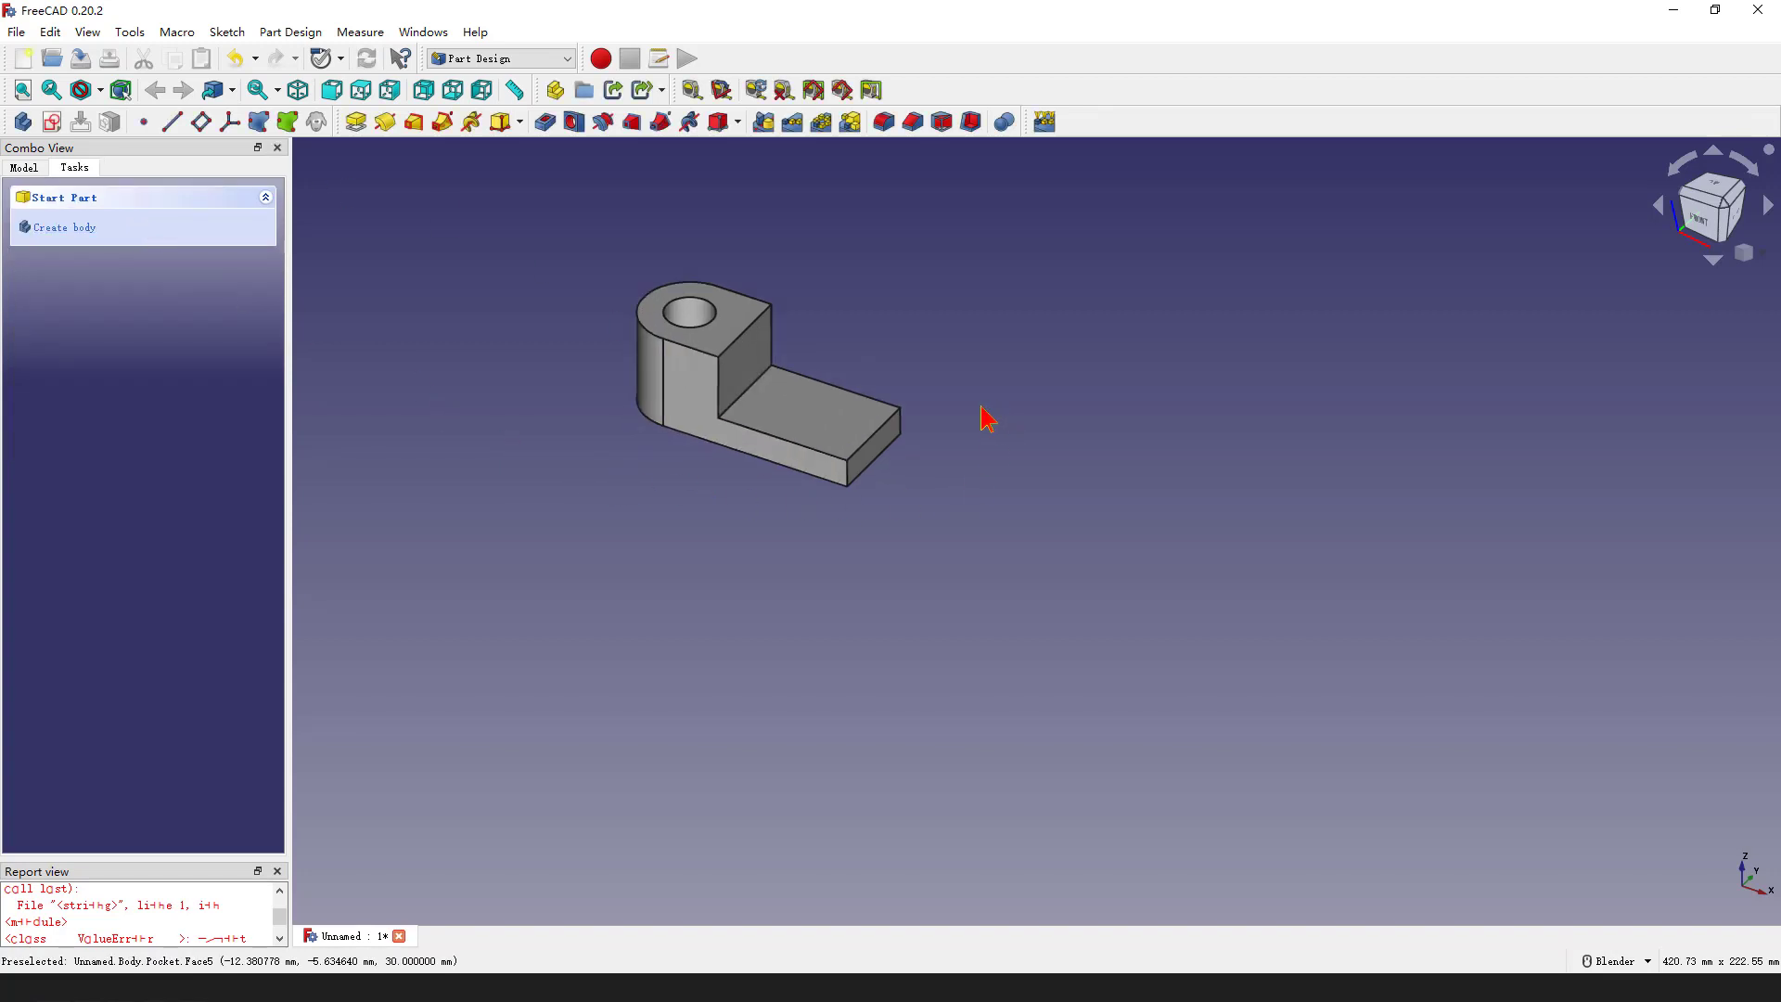
{"action": "scroll", "coordinate": [980, 418], "scroll_direction": "up", "scroll_amount": 1}
Chamfer the arm's two vertical end edges by 9 mm
{"action": "left_click", "coordinate": [883, 431]}
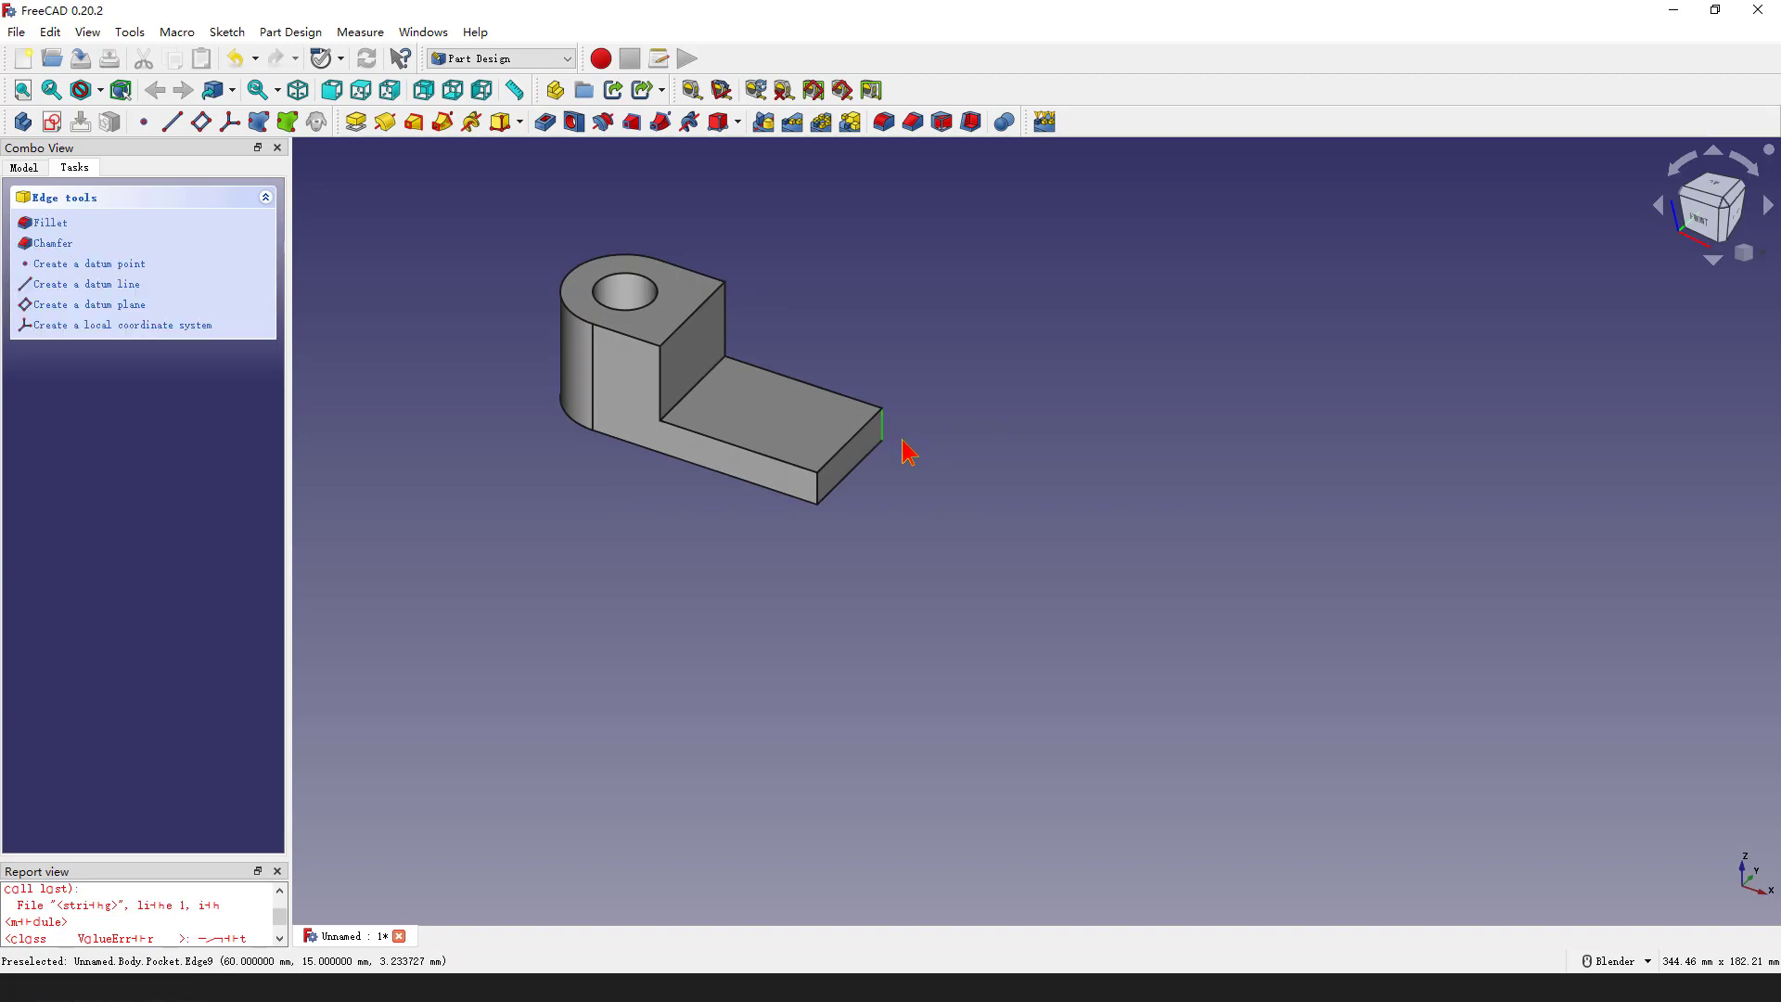
{"action": "left_click", "coordinate": [819, 490], "text": "ctrl"}
{"action": "left_click", "coordinate": [912, 123]}
{"action": "type", "text": "9"}
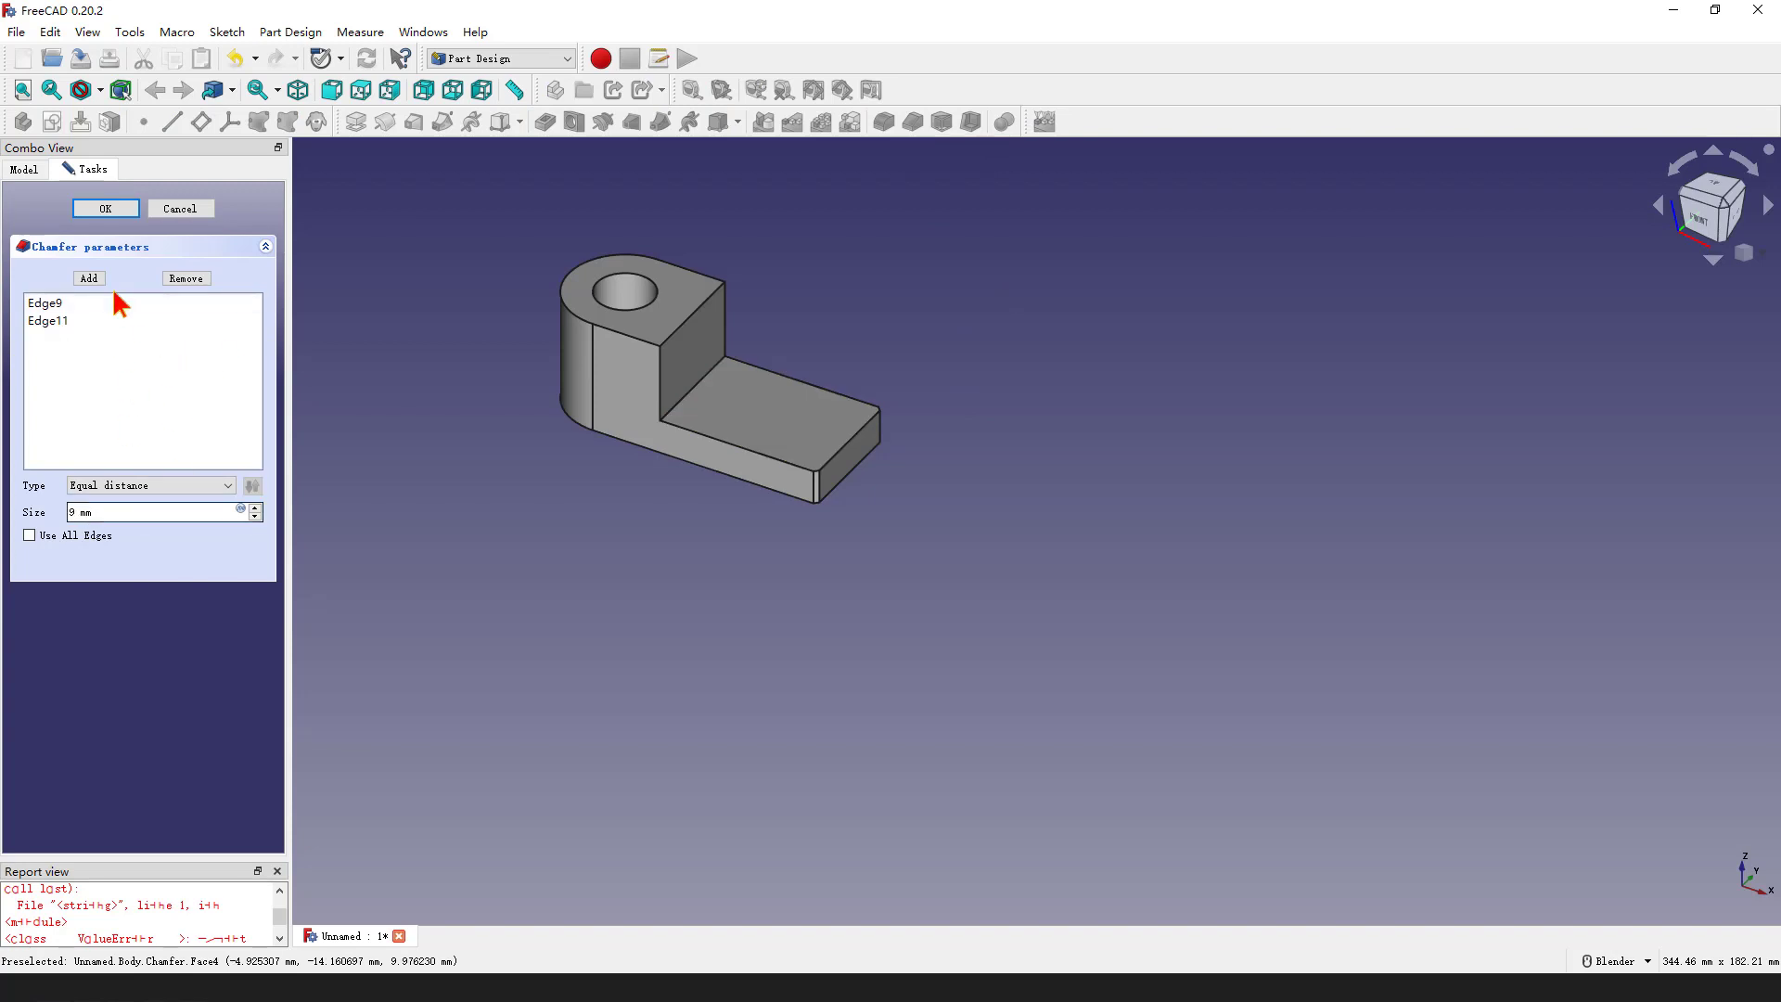
{"action": "left_click", "coordinate": [104, 208]}
{"action": "scroll", "coordinate": [915, 395], "scroll_direction": "down", "scroll_amount": 2}
{"action": "scroll", "coordinate": [872, 392], "scroll_direction": "up", "scroll_amount": 2}
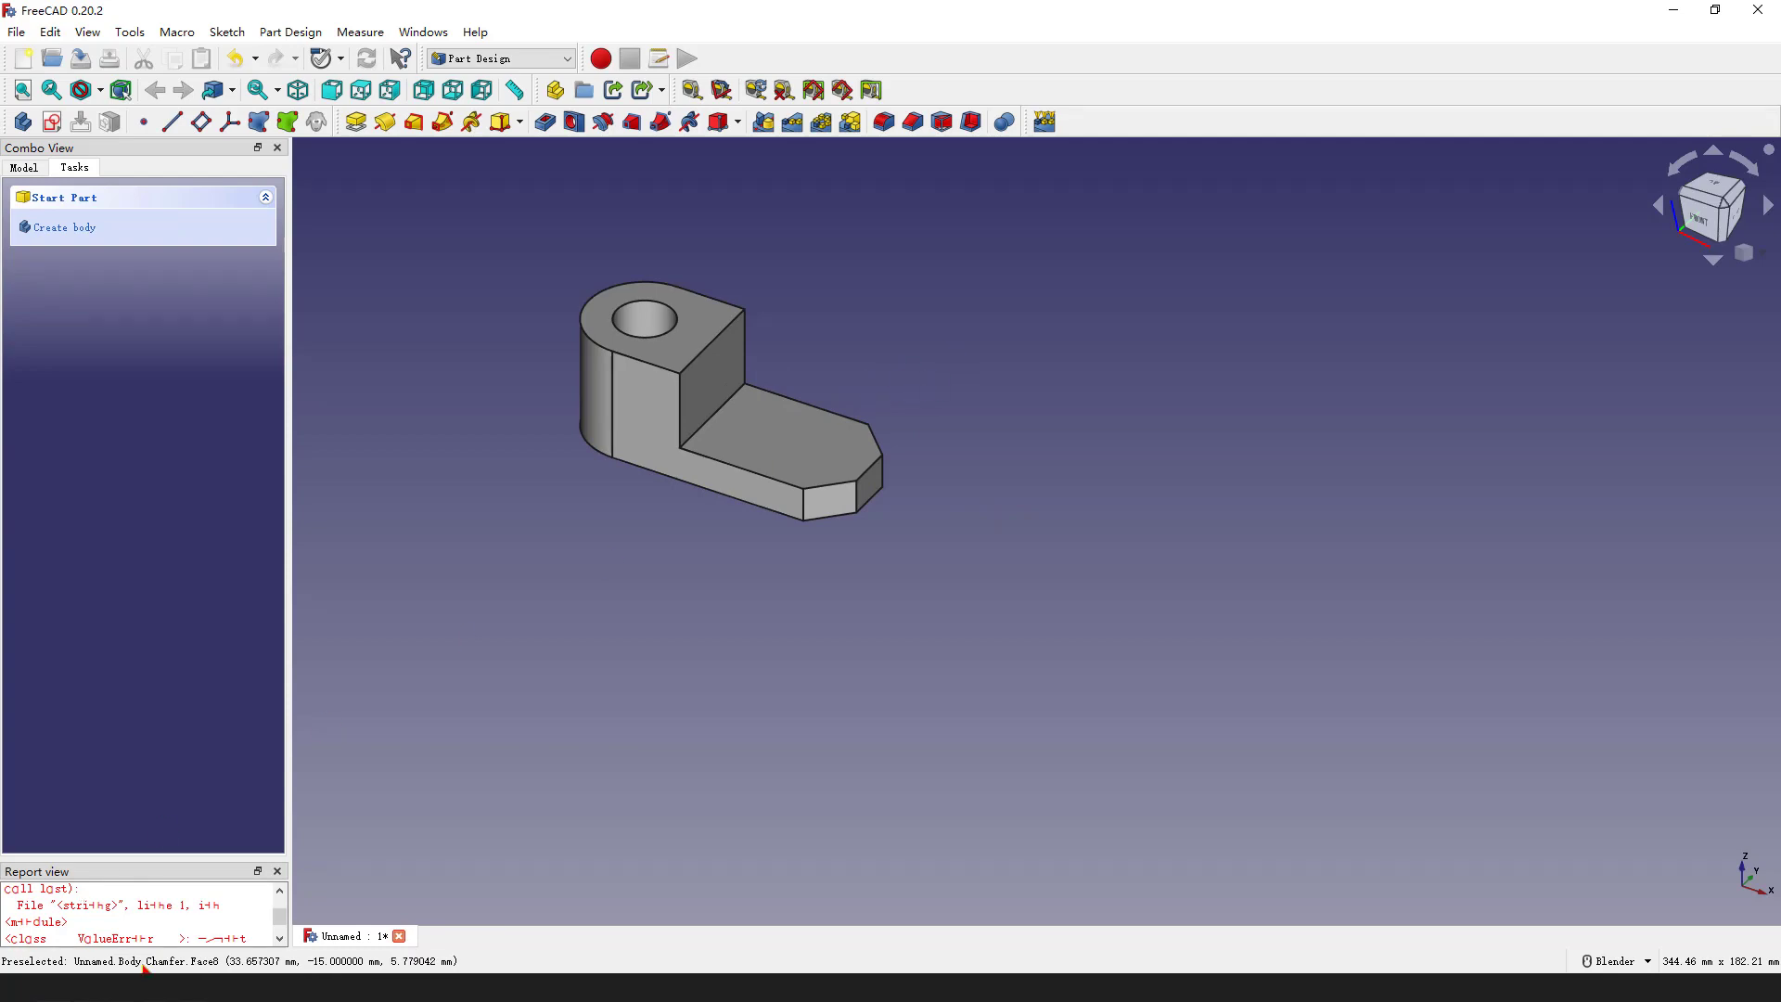
{"action": "left_click", "coordinate": [147, 904]}
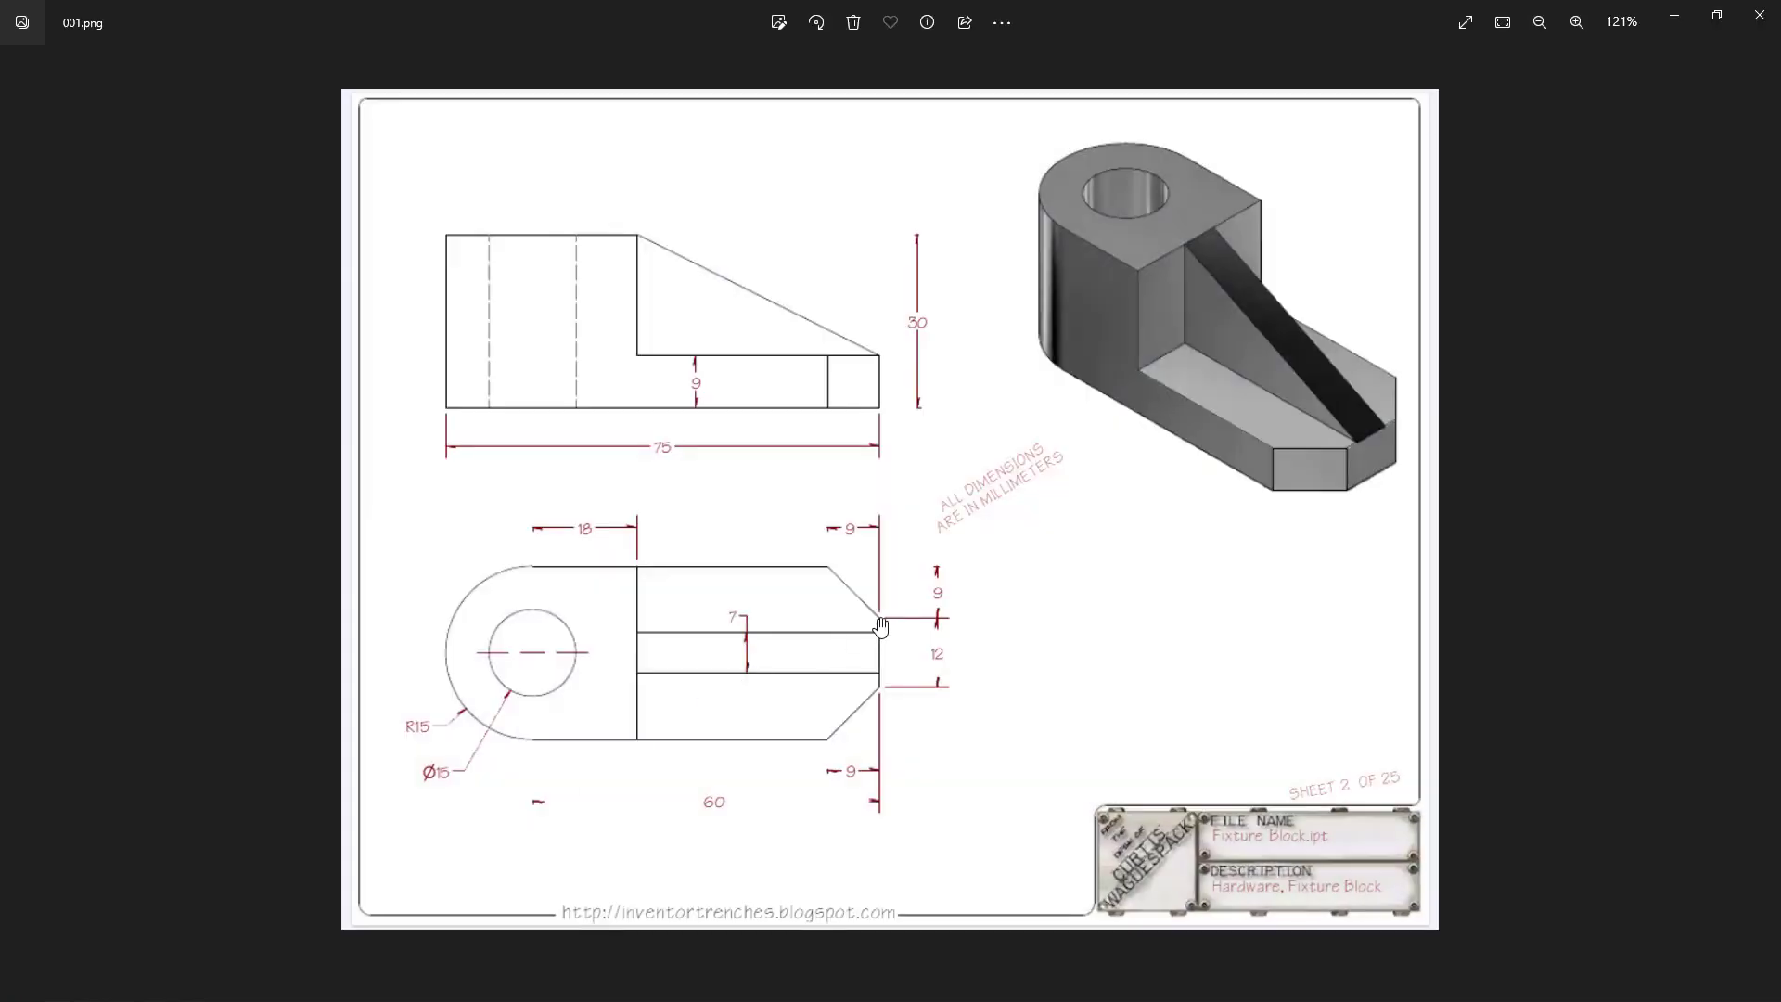
{"action": "left_click_drag", "start_coordinate": [1205, 211], "coordinate": [1232, 202]}
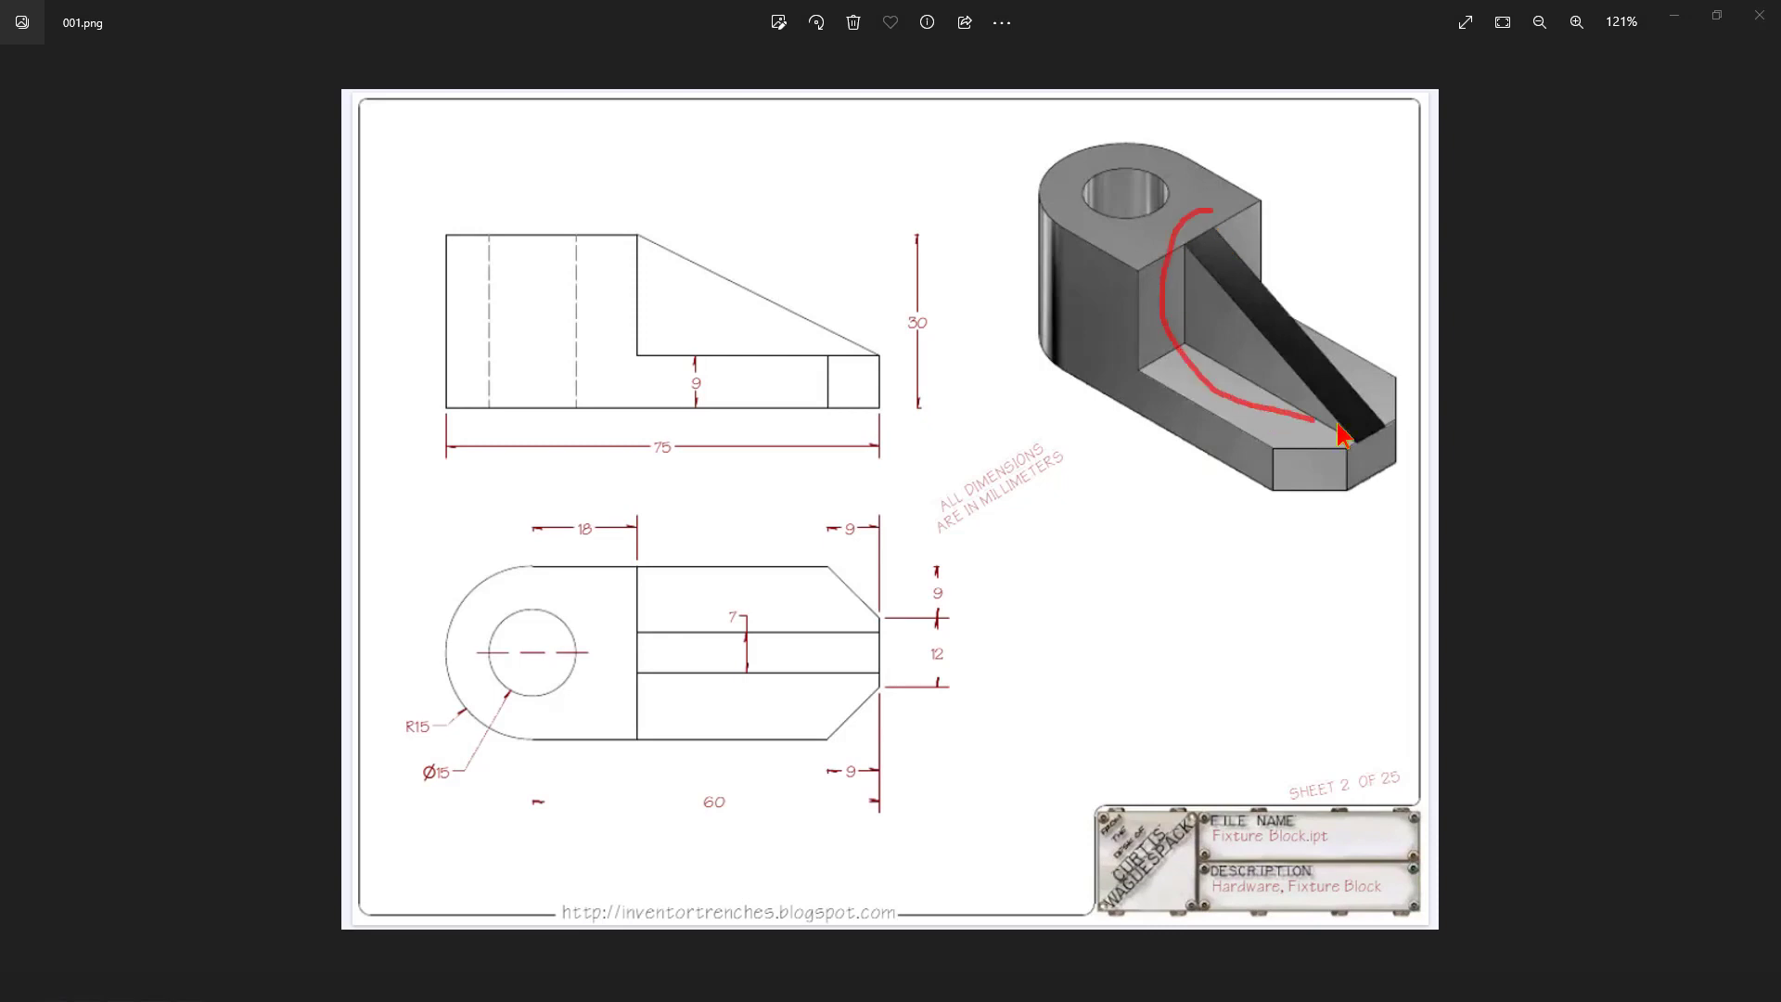
{"action": "left_click_drag", "start_coordinate": [1366, 163], "coordinate": [1259, 286]}
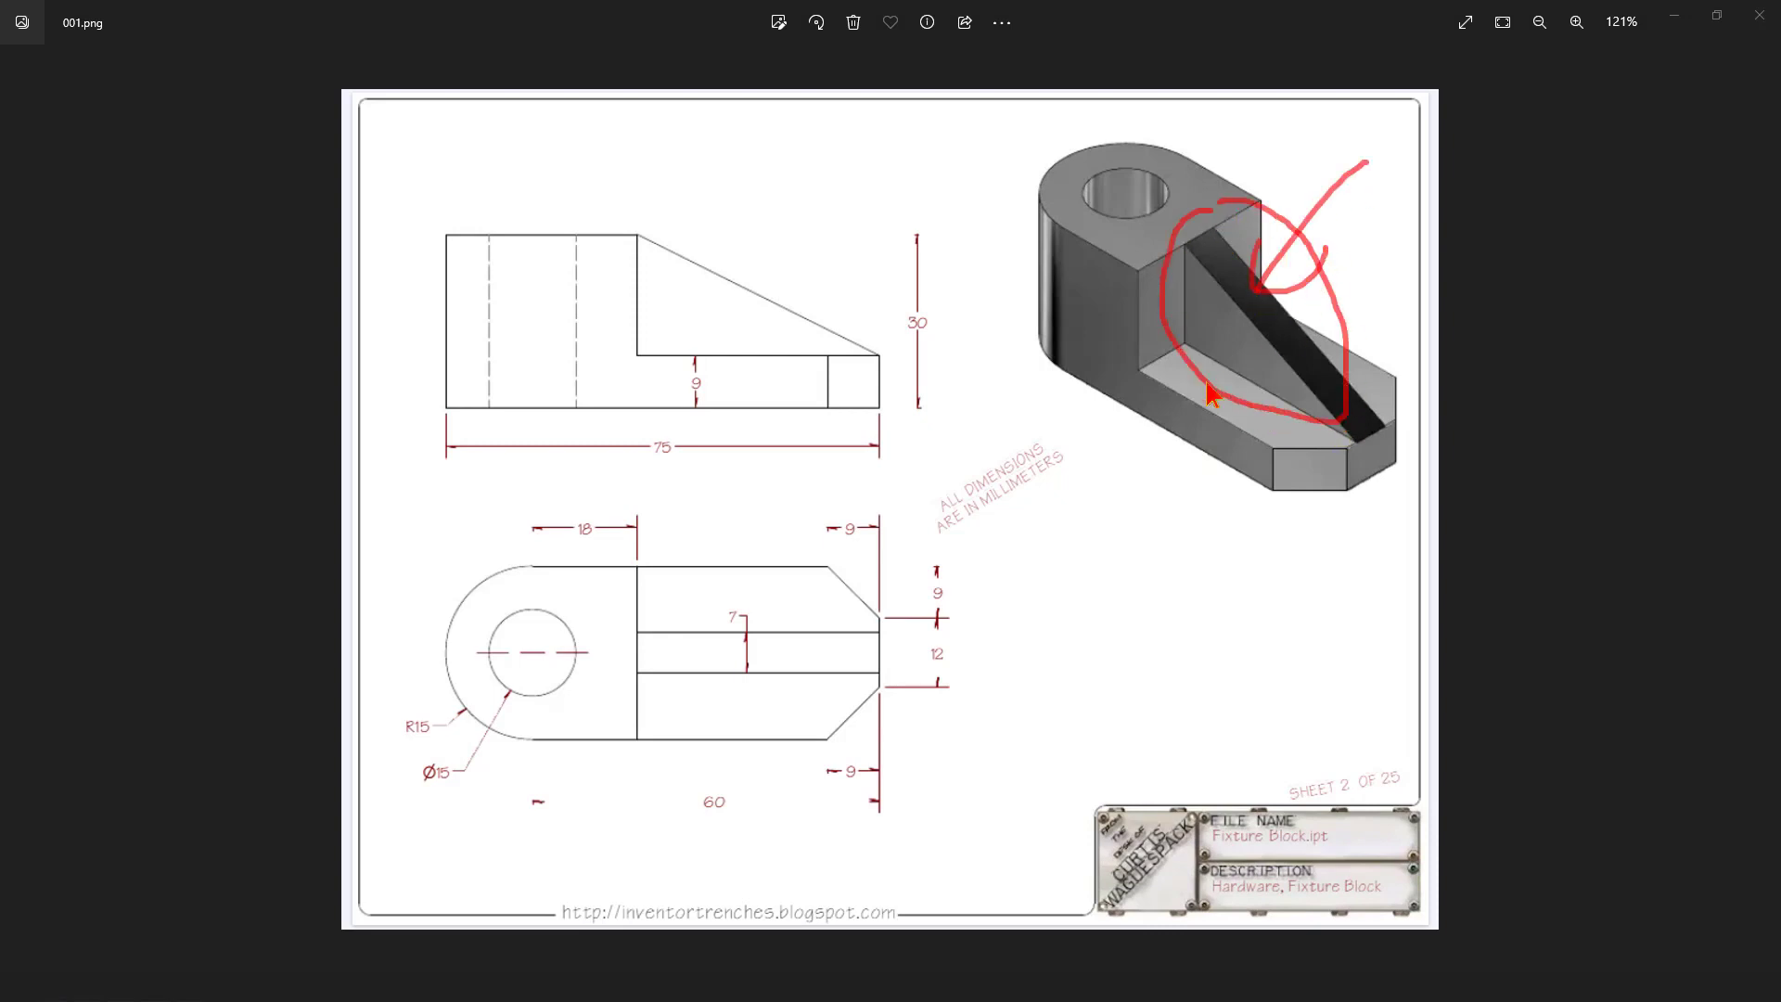
{"action": "key", "text": "Escape"}
{"action": "key", "text": "alt+Tab"}
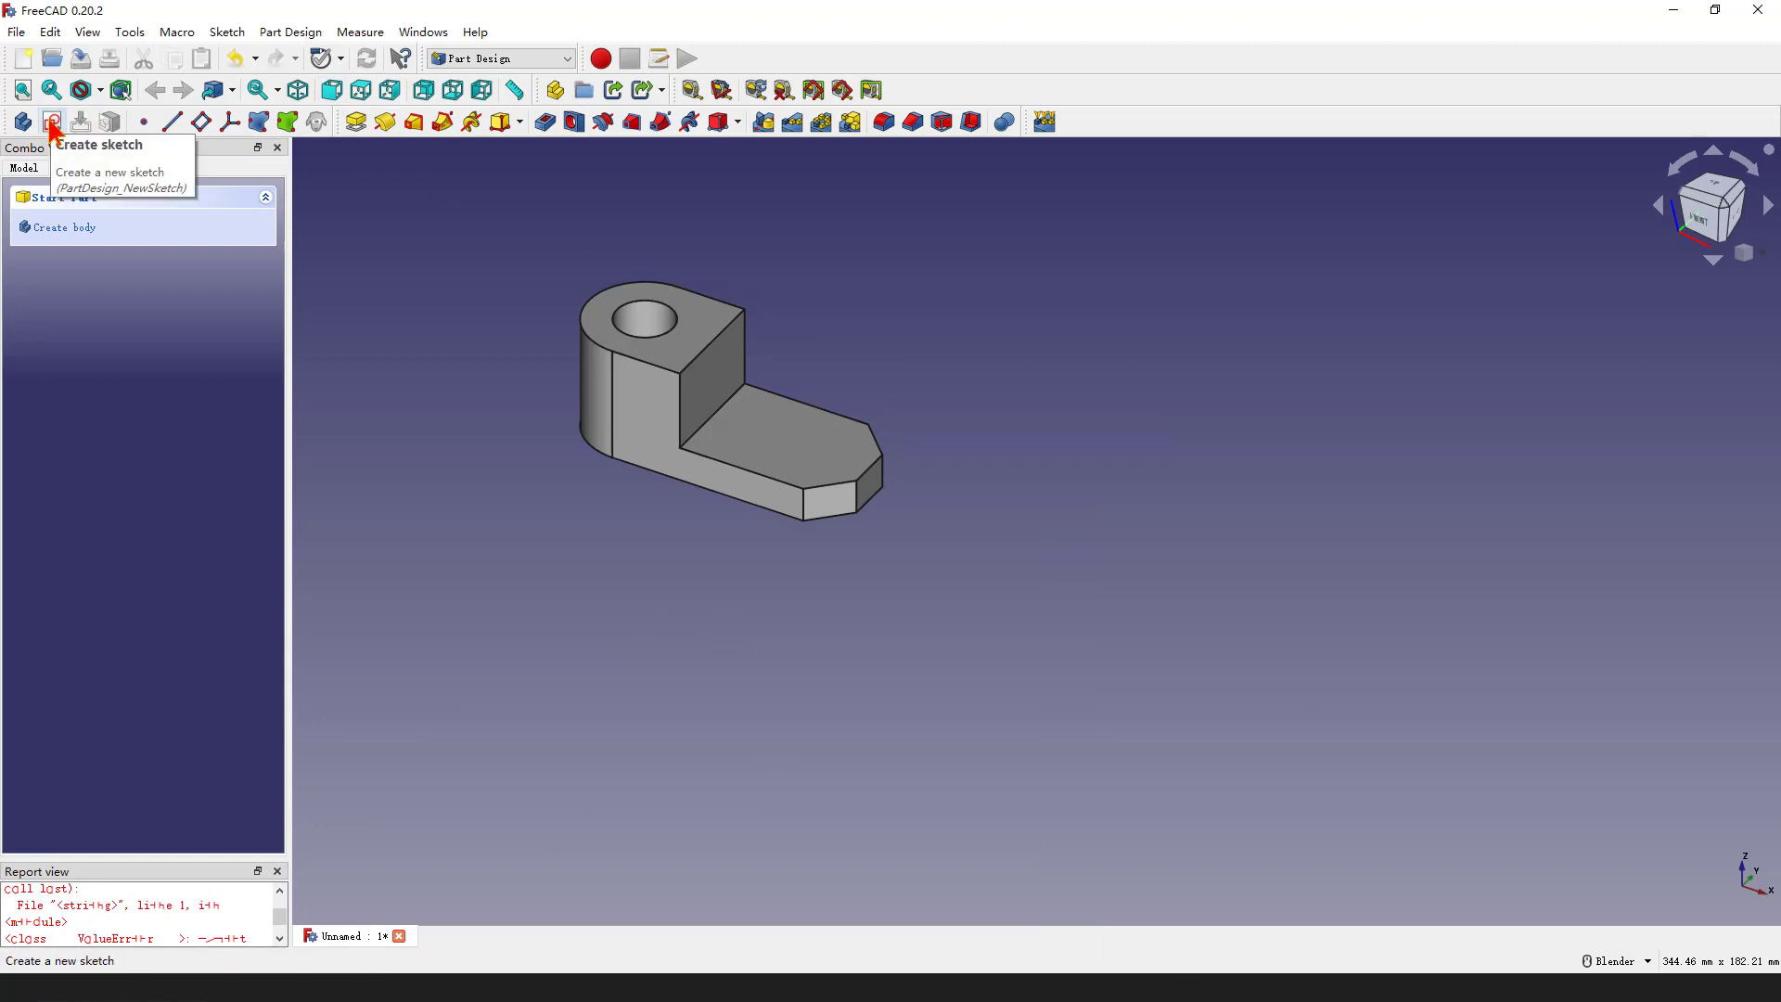
Create Sketch002 on XZ_Plane, linking the block's vertical step edge and arm end edge
{"action": "left_click", "coordinate": [52, 125]}
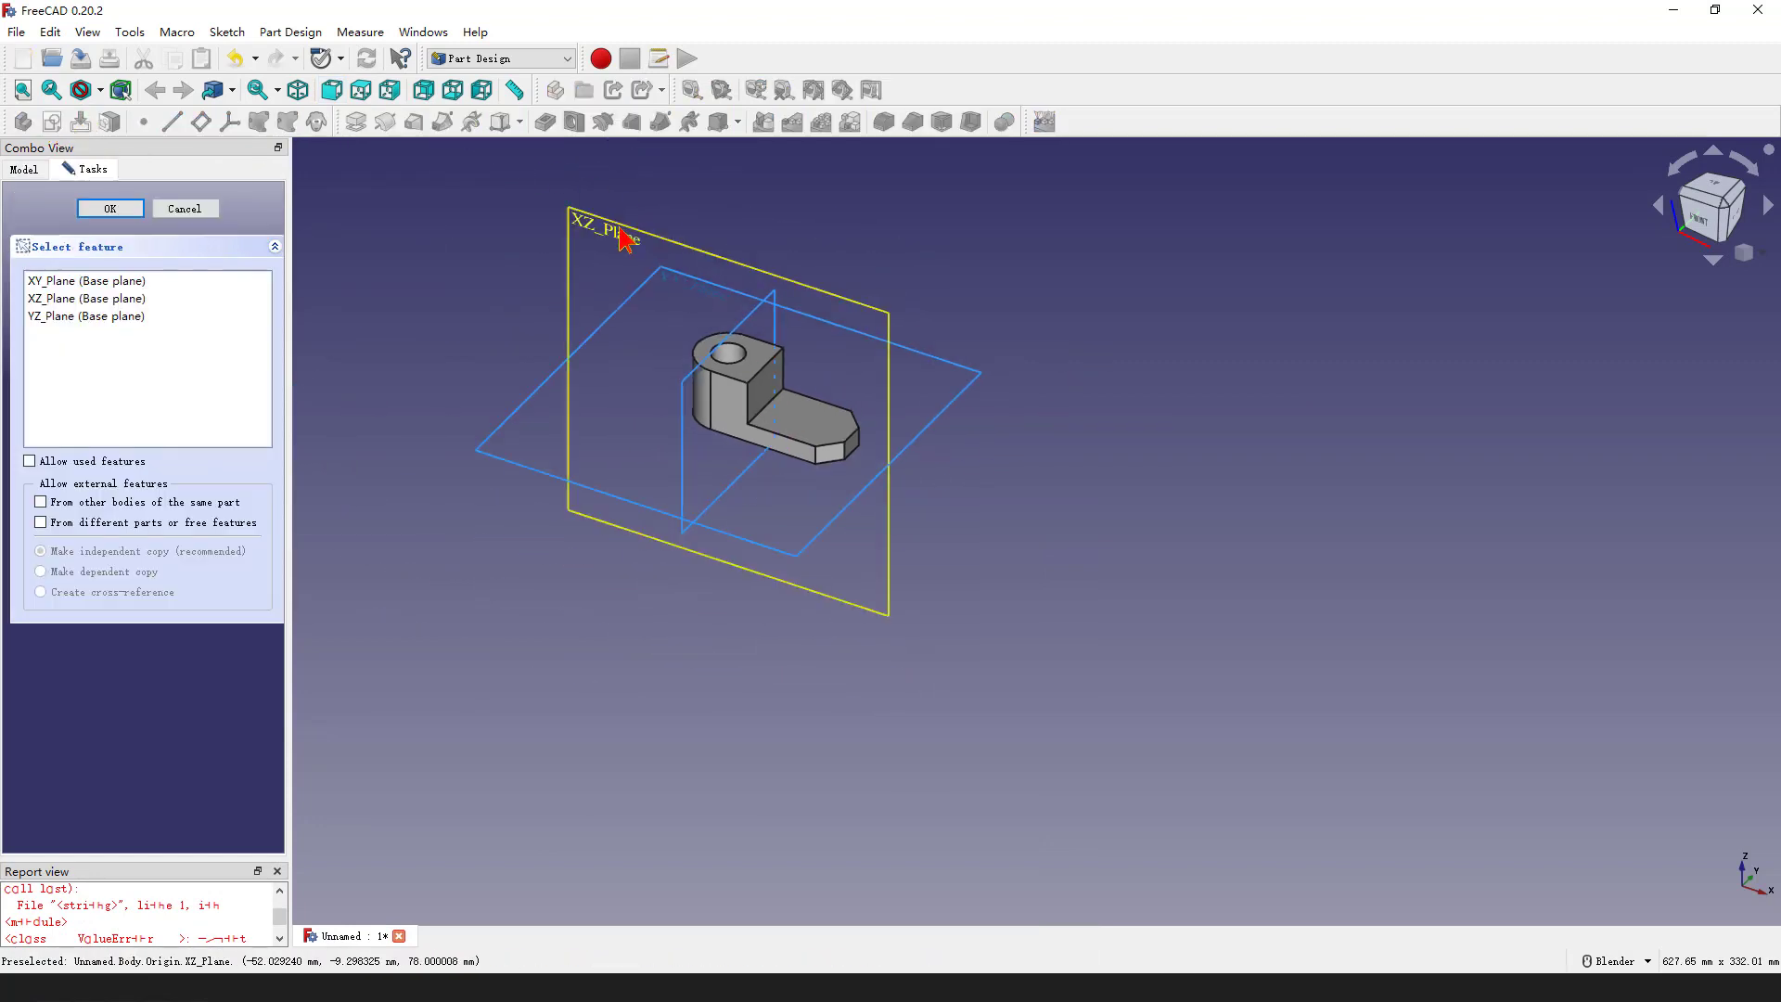
{"action": "left_click", "coordinate": [622, 239]}
{"action": "scroll", "coordinate": [866, 378], "scroll_direction": "up", "scroll_amount": 2}
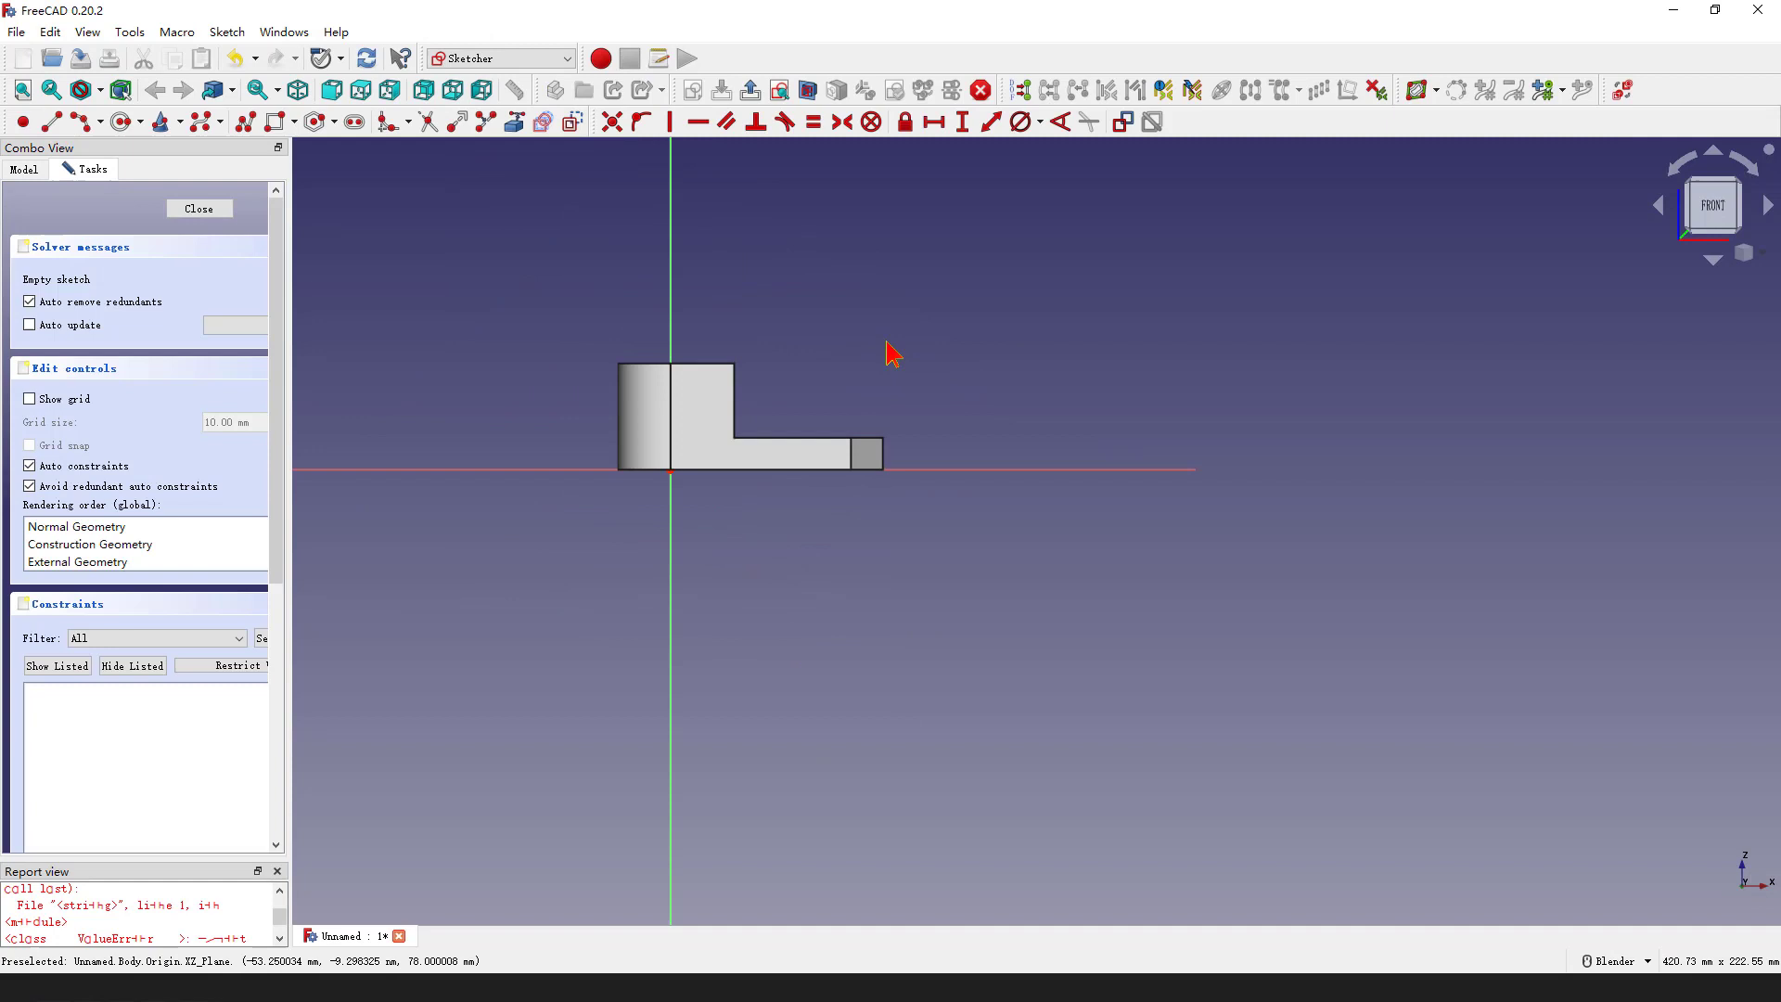
{"action": "scroll", "coordinate": [818, 426], "scroll_direction": "up", "scroll_amount": 1}
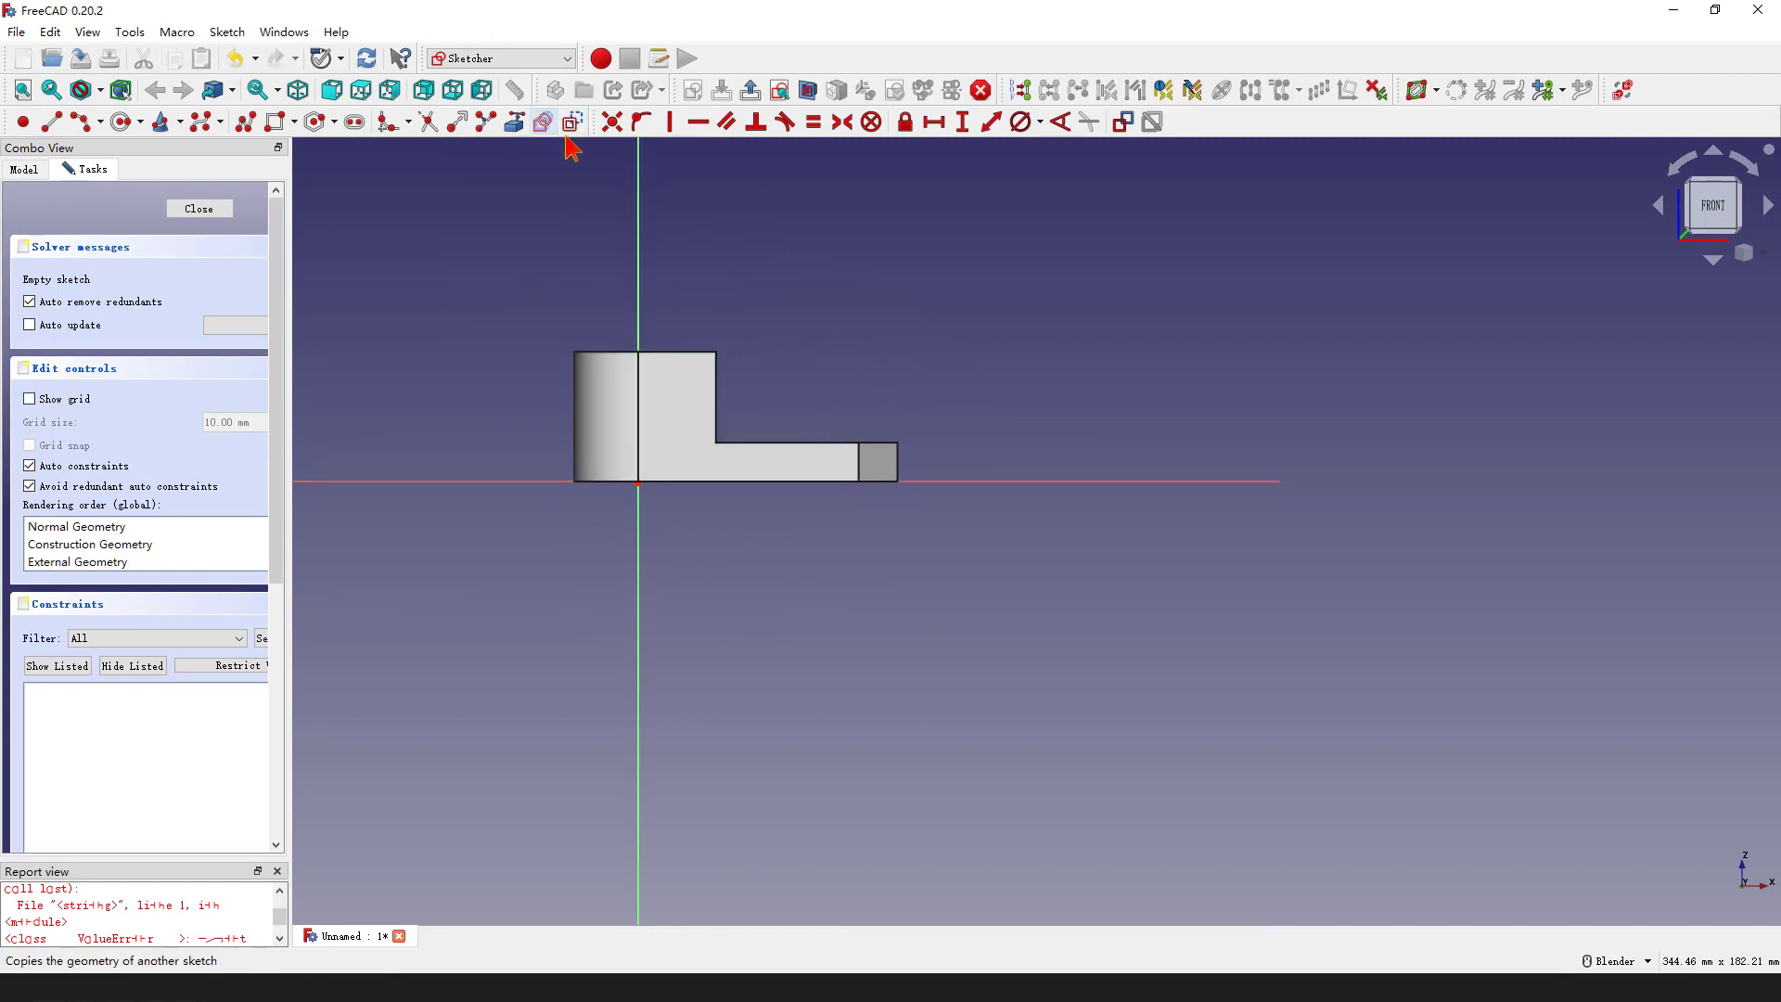
{"action": "left_click", "coordinate": [517, 122]}
{"action": "scroll", "coordinate": [753, 348], "scroll_direction": "up", "scroll_amount": 1}
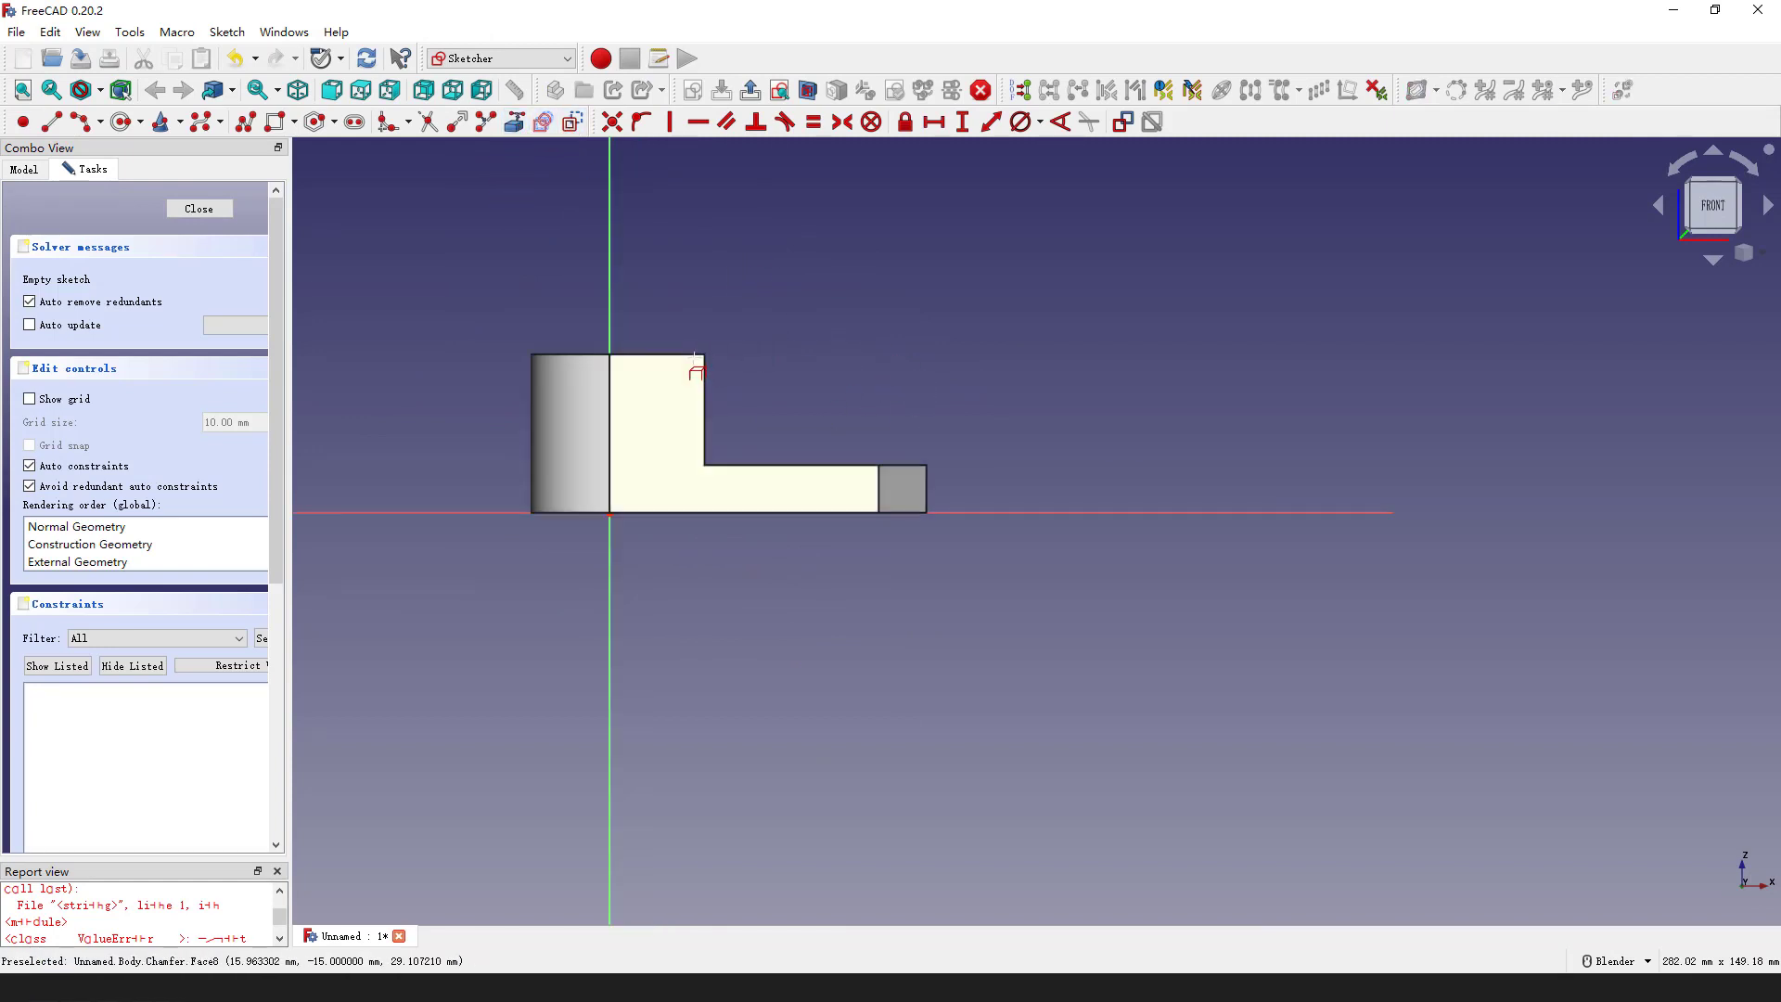
{"action": "left_click", "coordinate": [706, 365]}
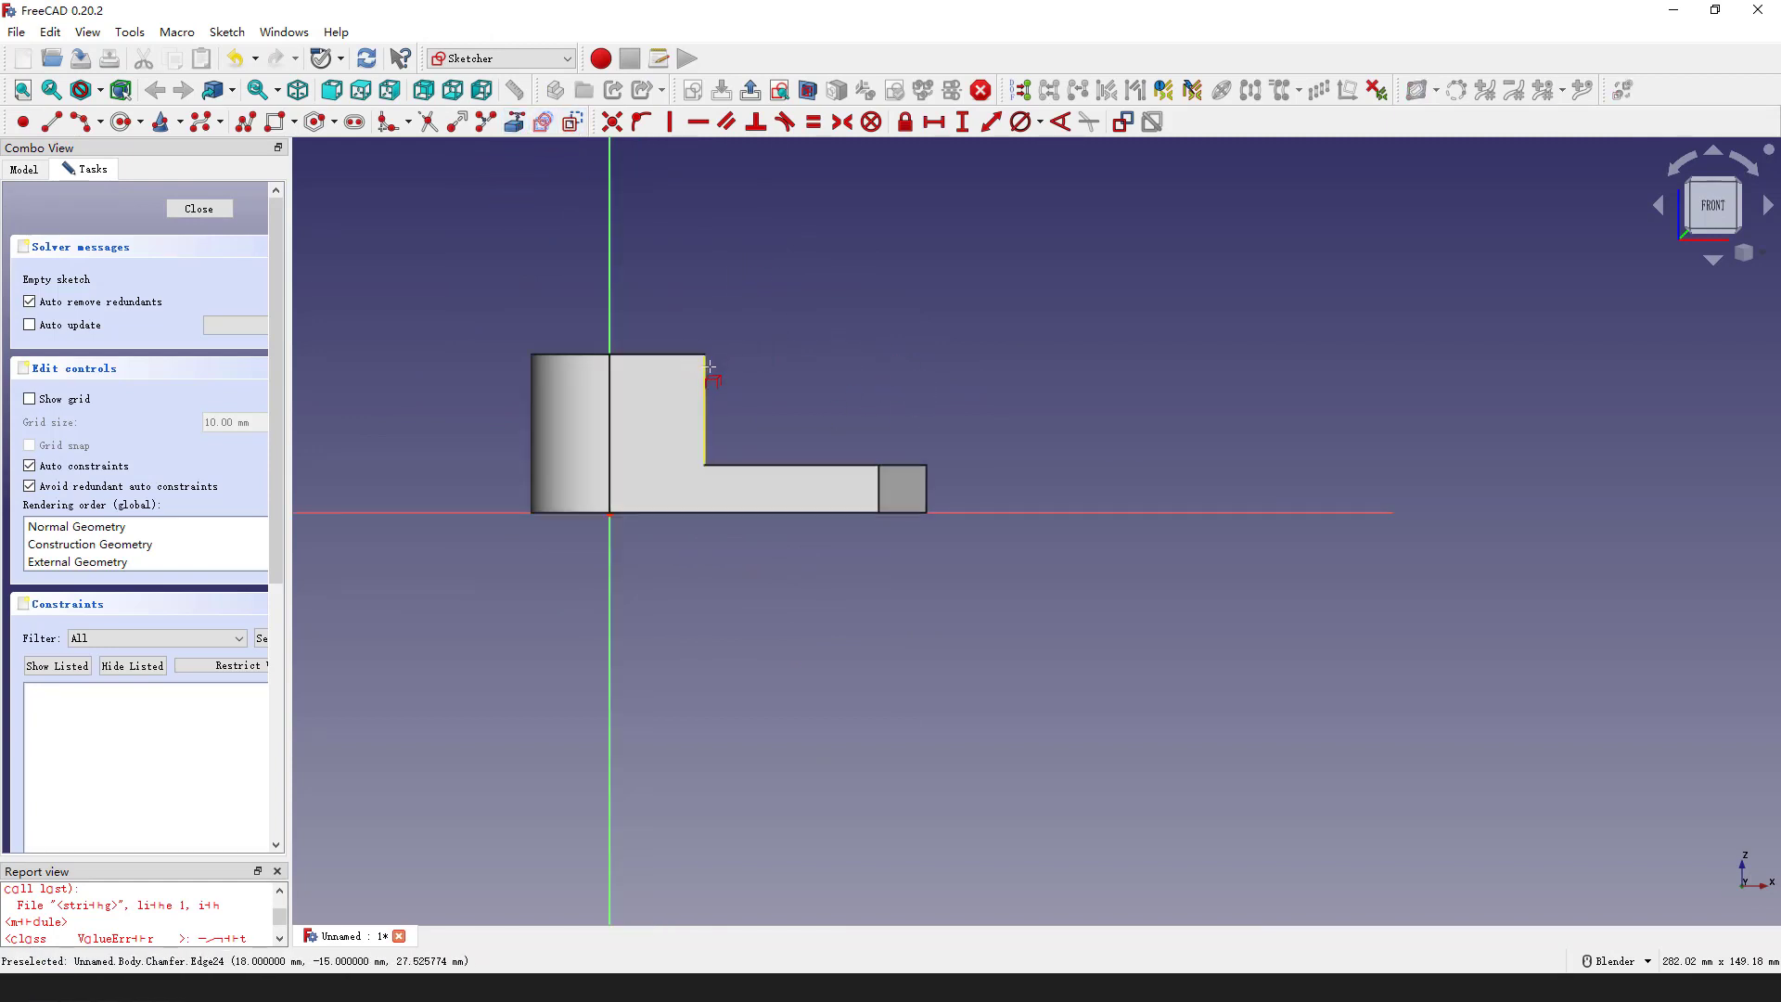
{"action": "left_click", "coordinate": [928, 480]}
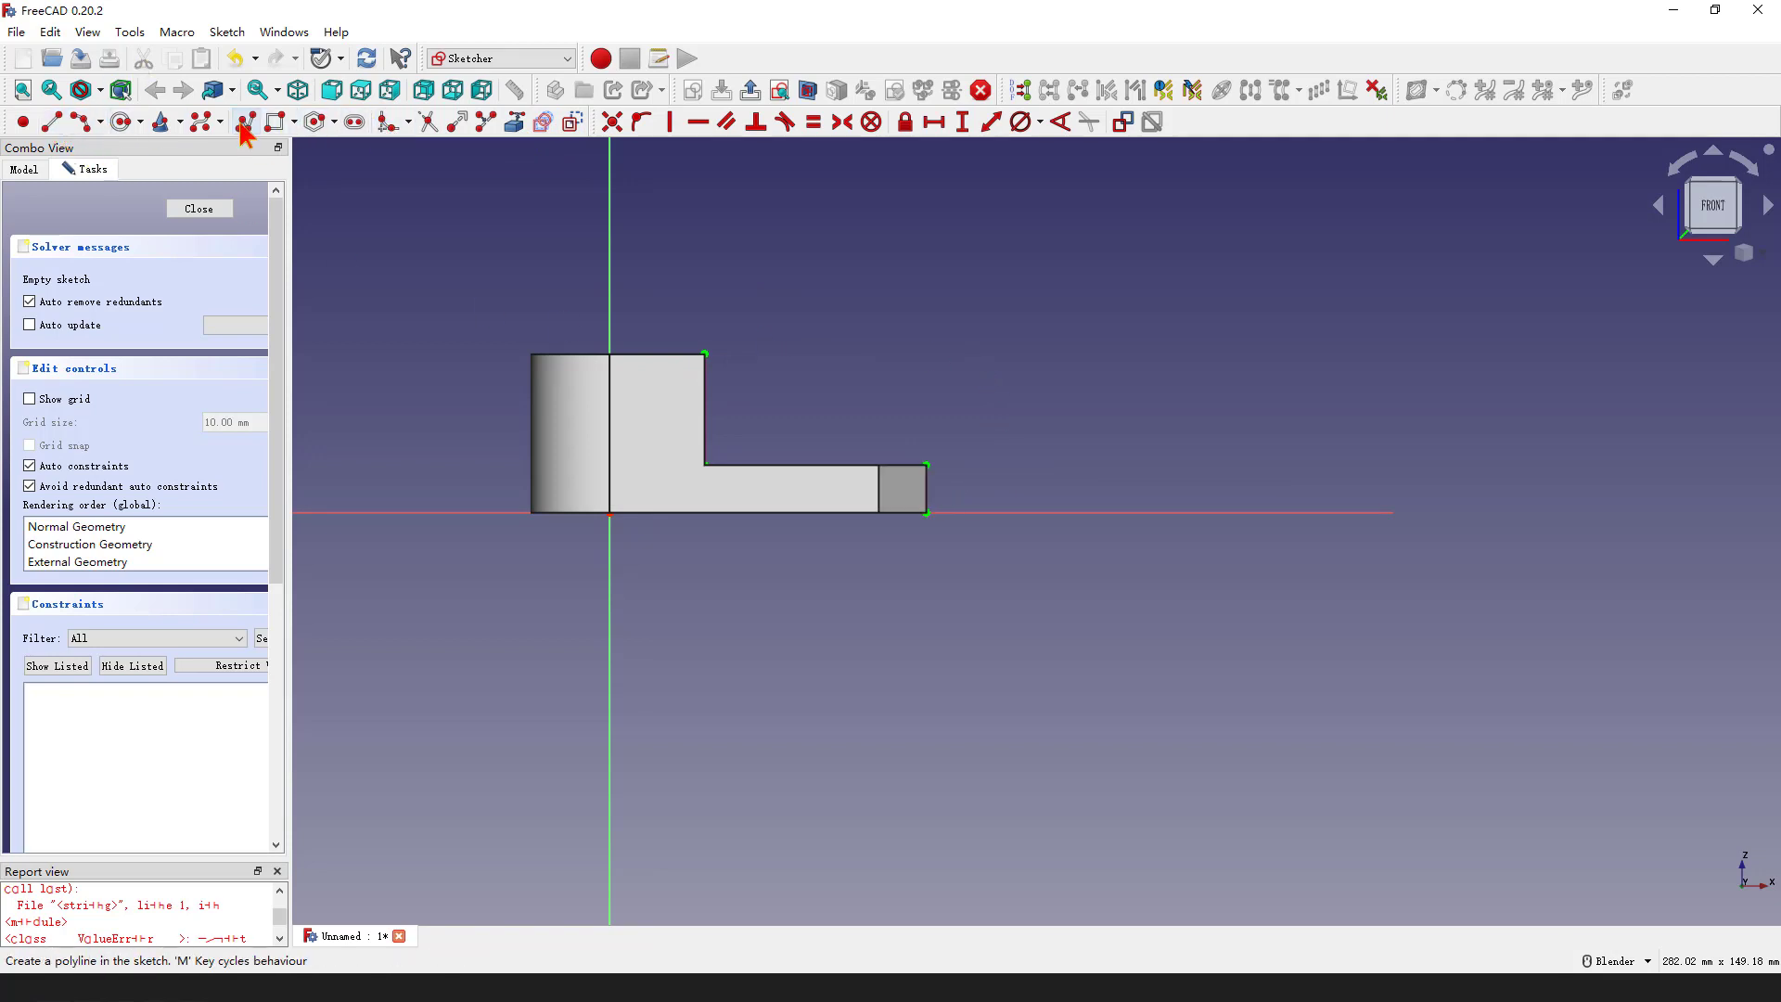
Draw a triangular polyline from the tall block's top corner to the arm's end corner
{"action": "left_click", "coordinate": [245, 123]}
{"action": "left_click", "coordinate": [705, 354]}
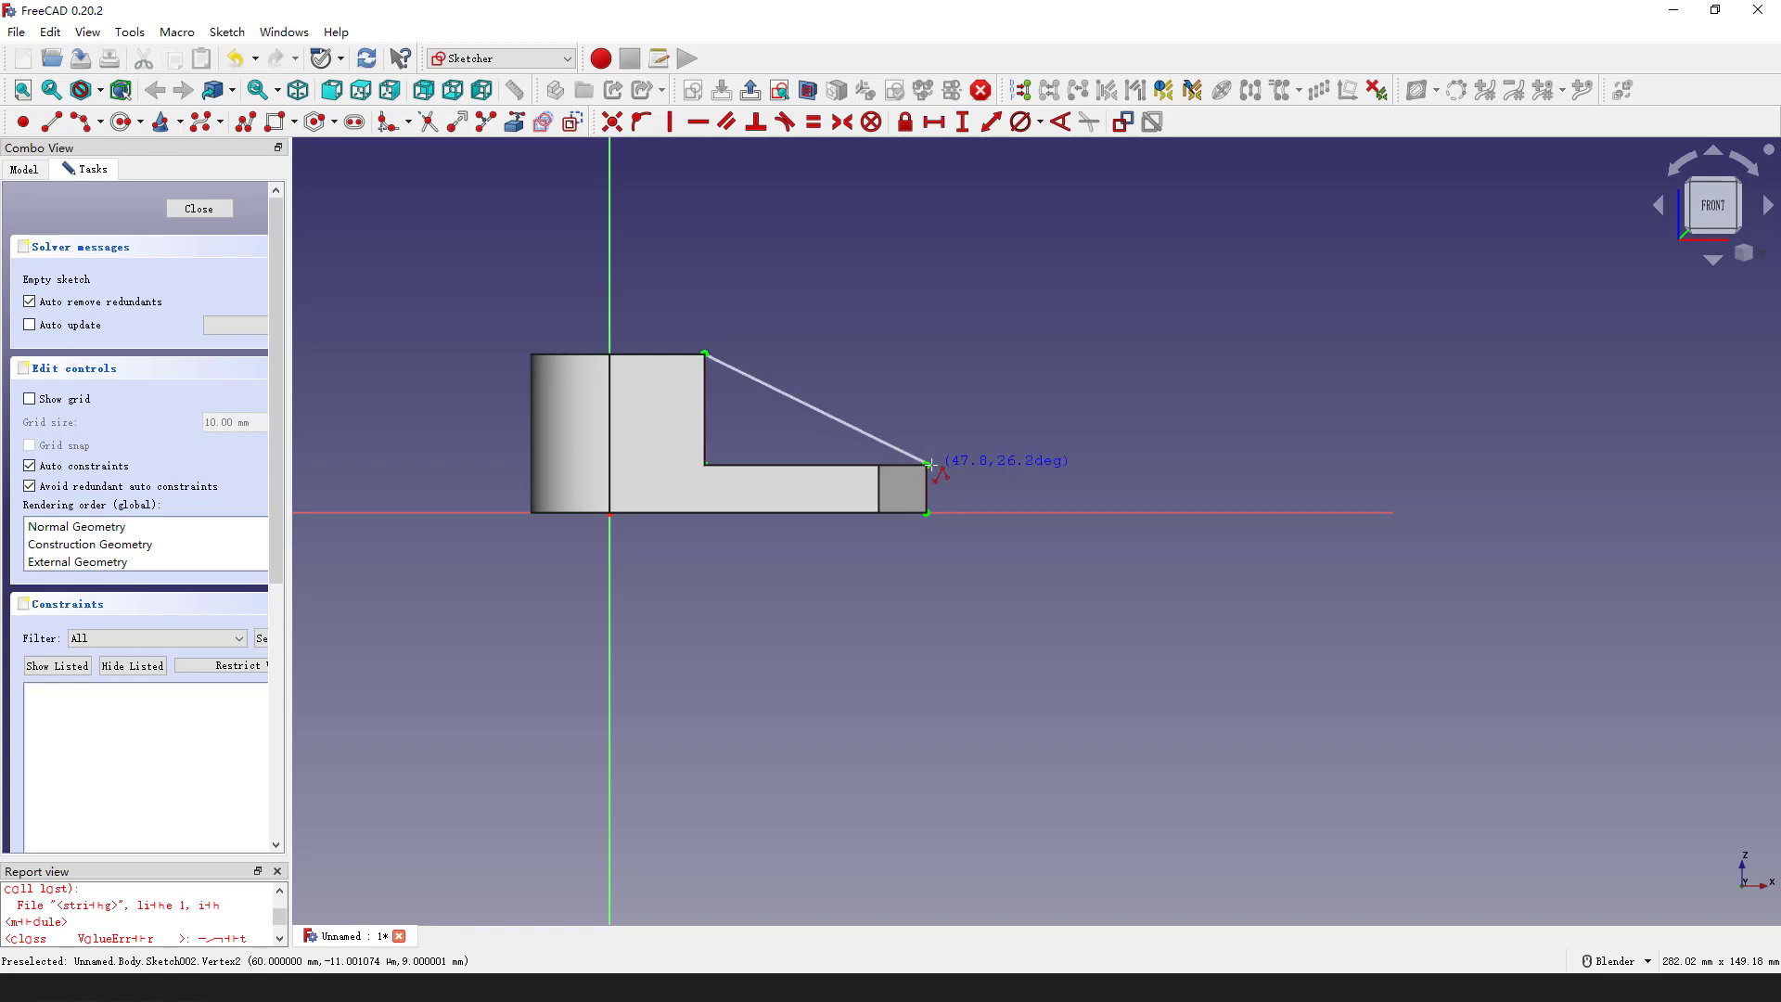
{"action": "left_click", "coordinate": [925, 462]}
{"action": "left_click", "coordinate": [753, 450]}
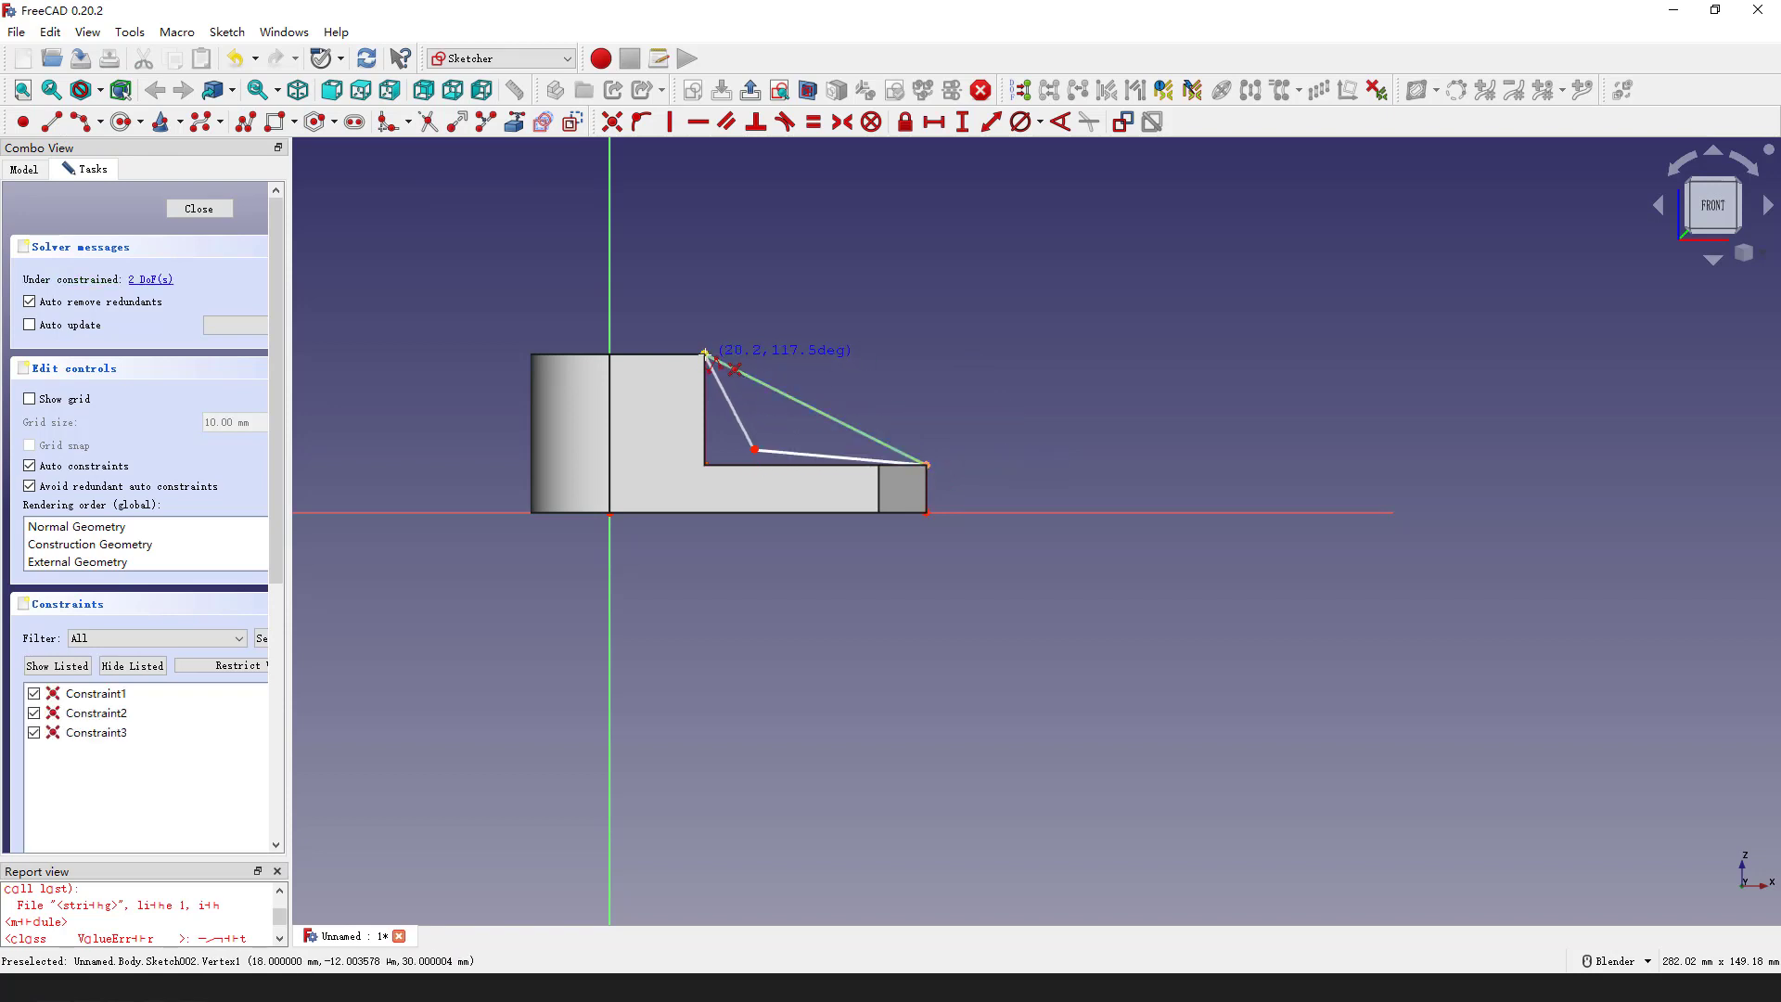
{"action": "left_click", "coordinate": [706, 355]}
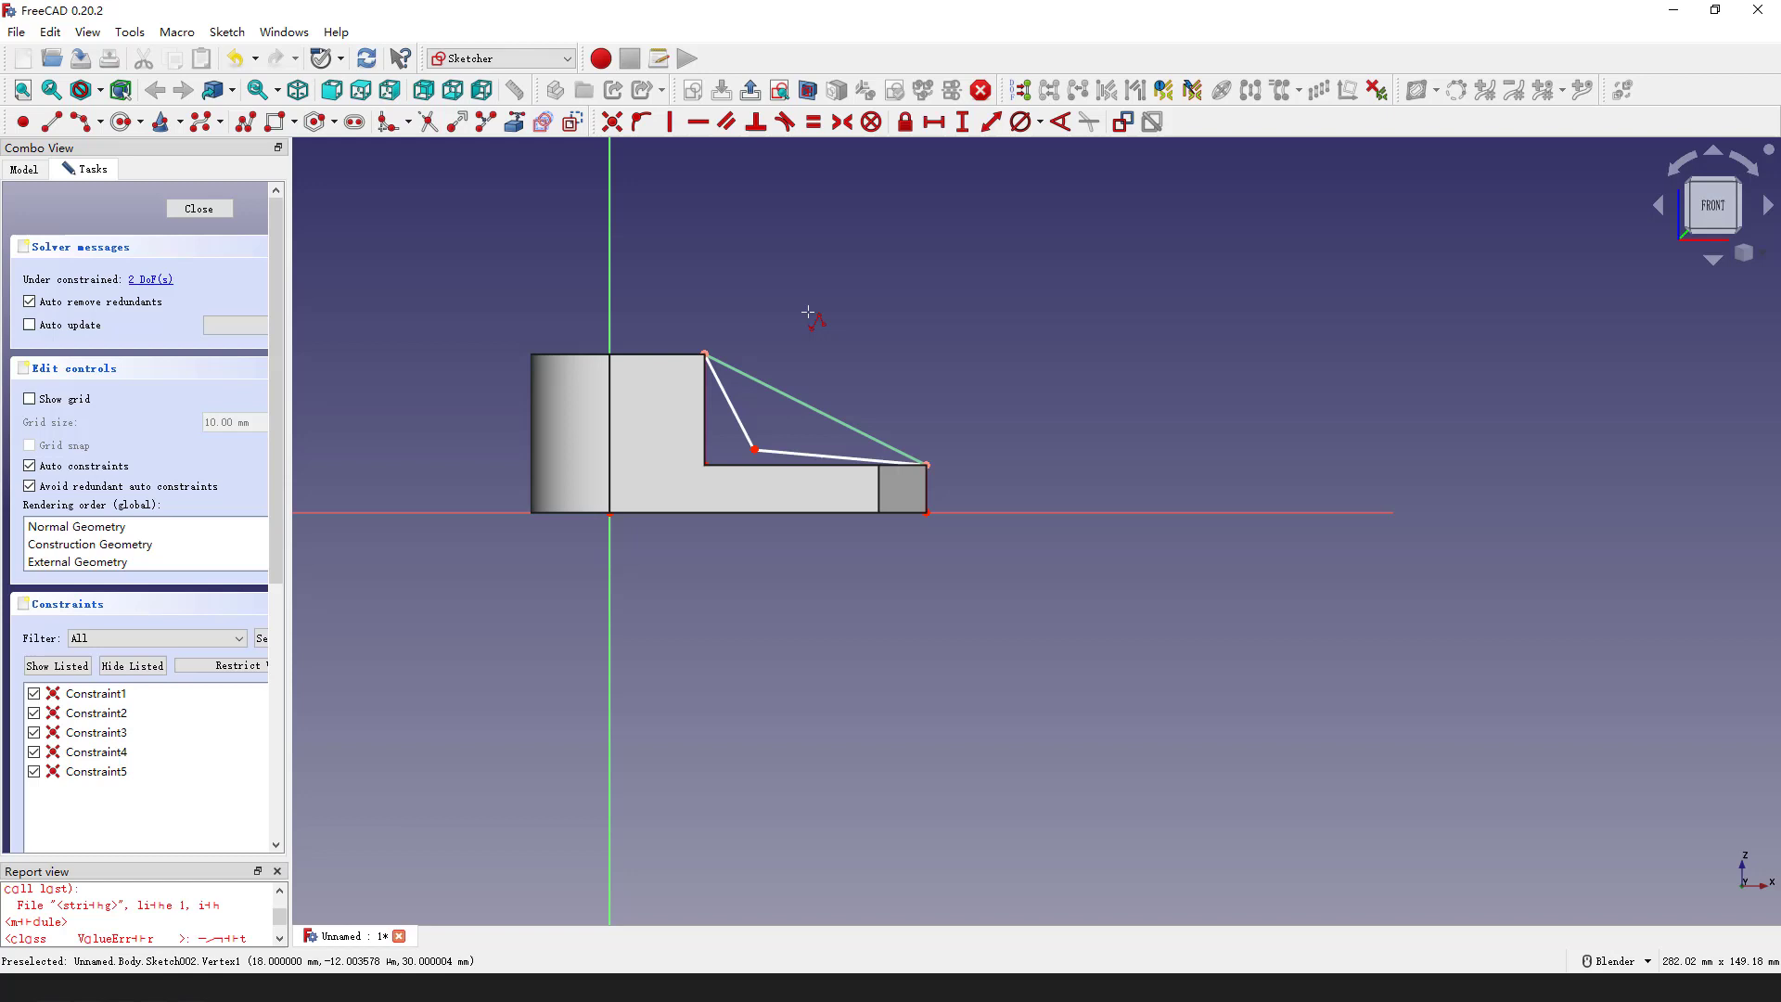
{"action": "key", "text": "Escape"}
Hide the Chamfer solid and make two of the rib's loose endpoints coincident
{"action": "left_click", "coordinate": [24, 168]}
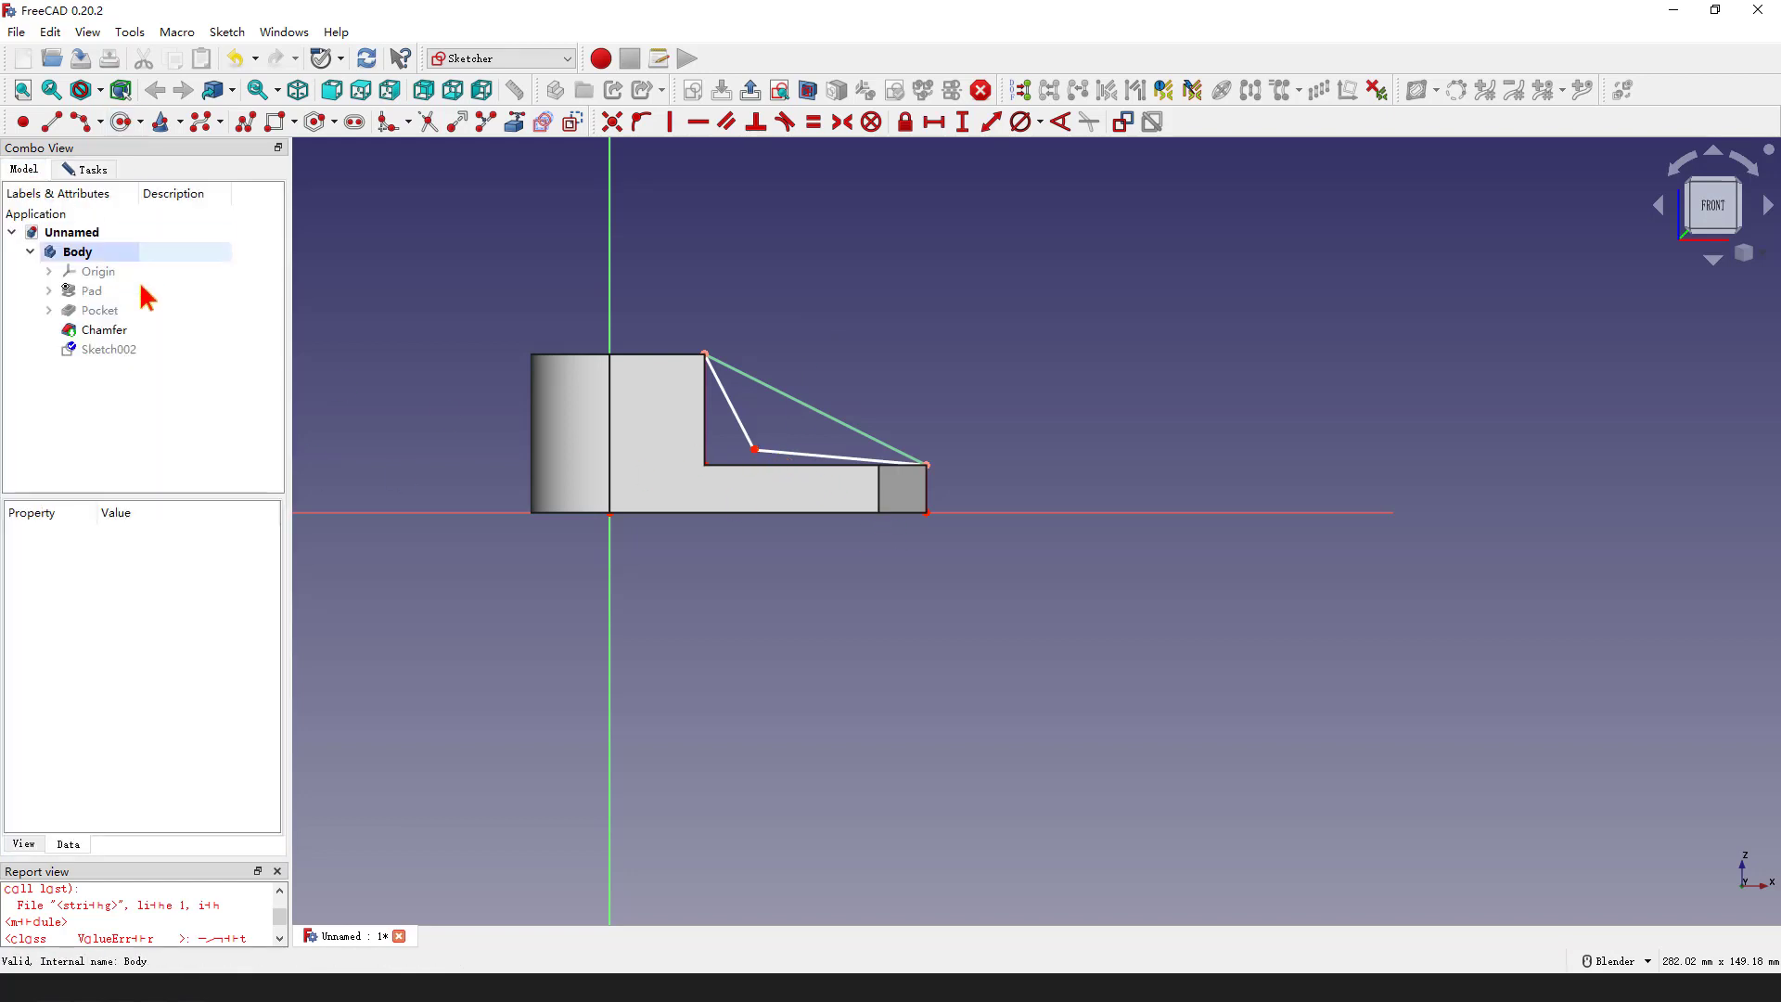
{"action": "left_click", "coordinate": [117, 337]}
{"action": "key", "text": "space"}
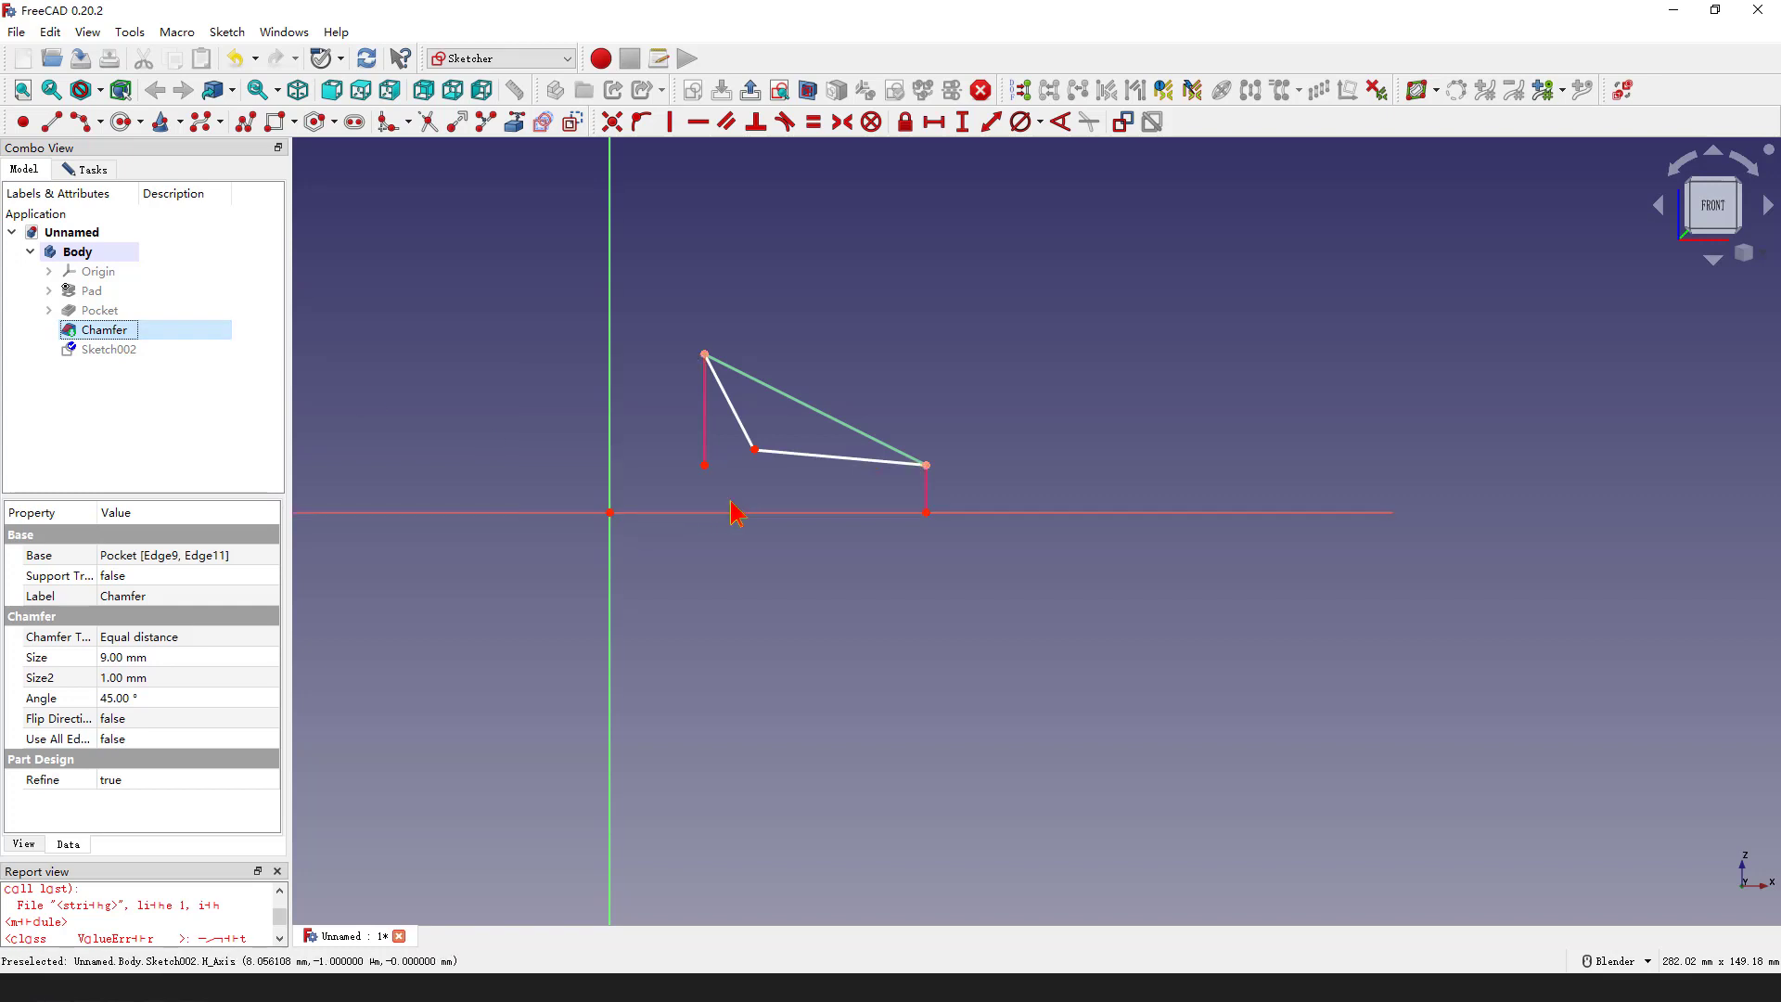
{"action": "left_click", "coordinate": [754, 452], "text": "ctrl"}
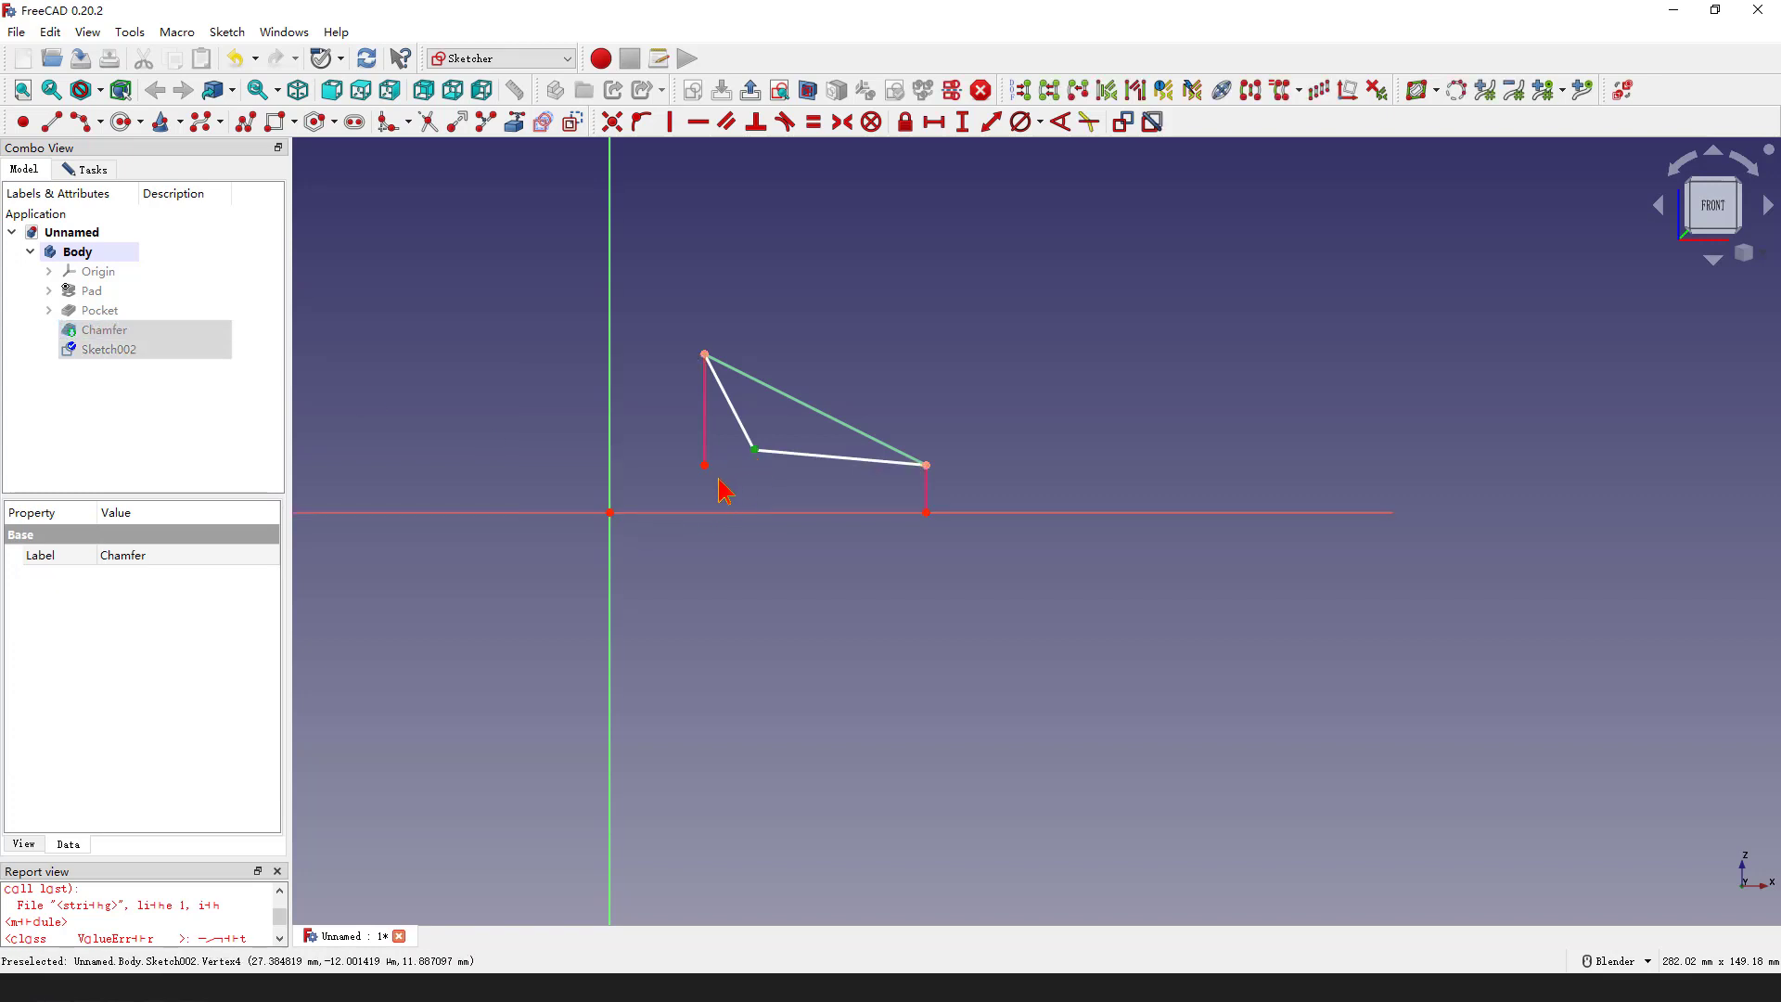
{"action": "left_click", "coordinate": [706, 473], "text": "ctrl"}
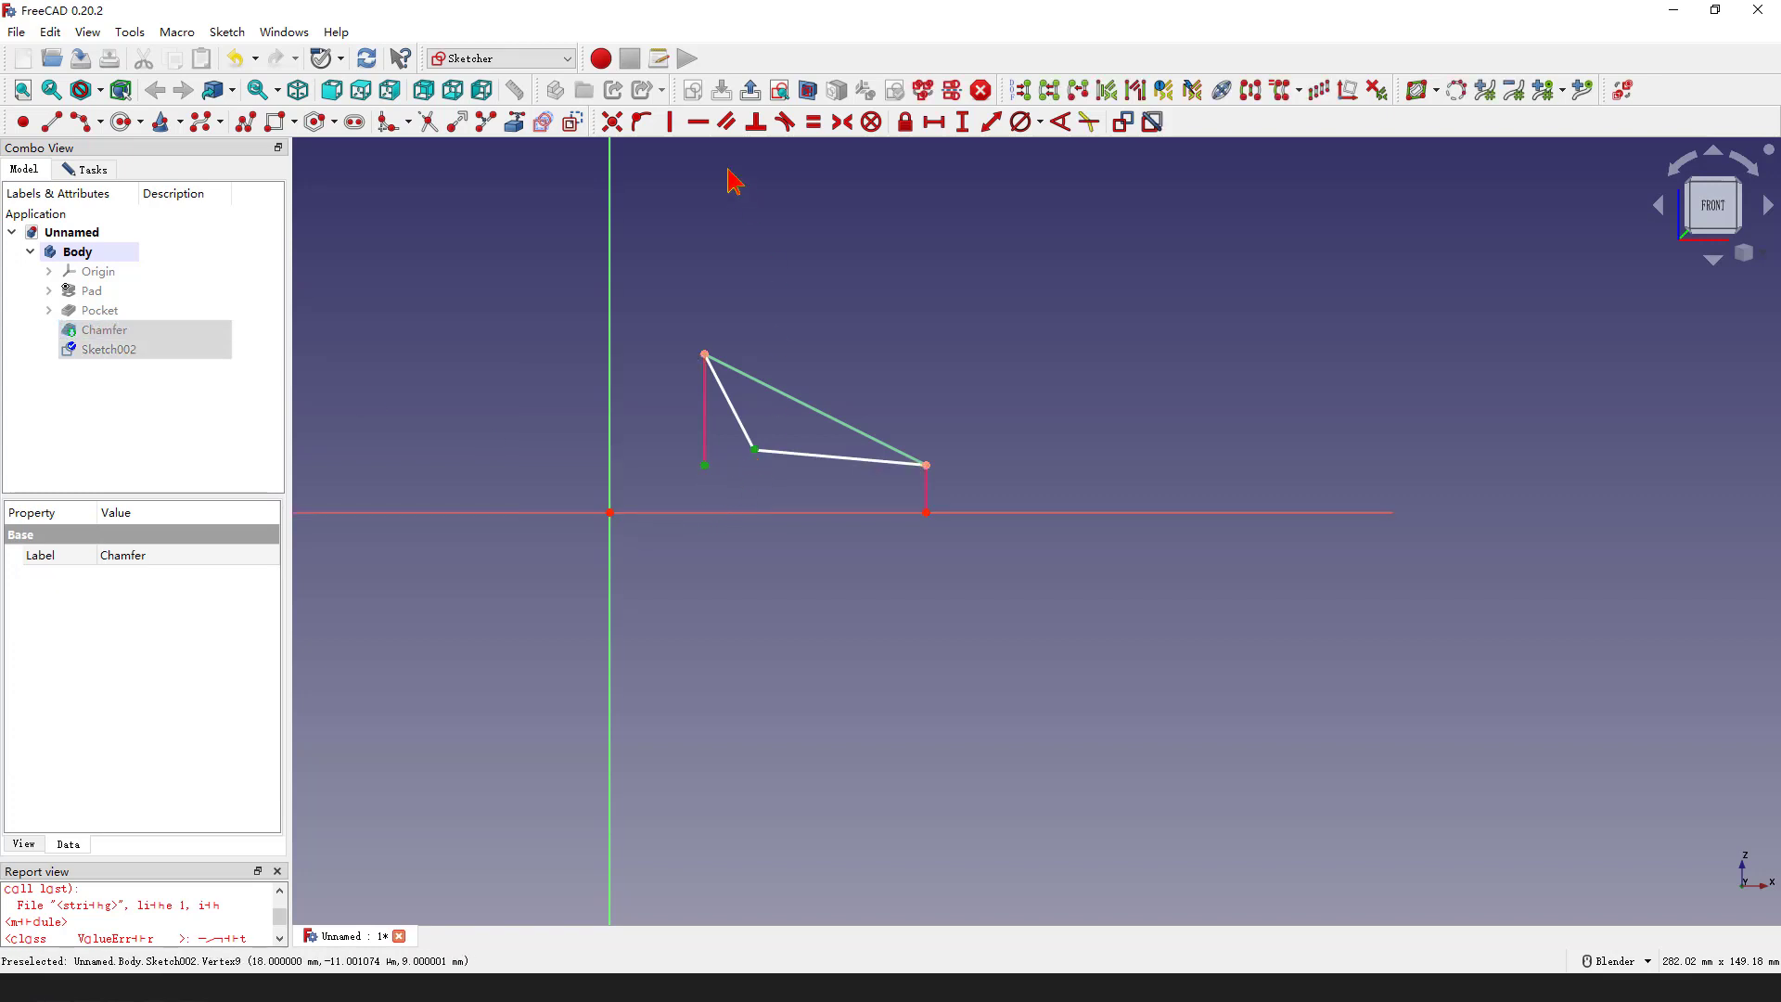
{"action": "left_click", "coordinate": [613, 125]}
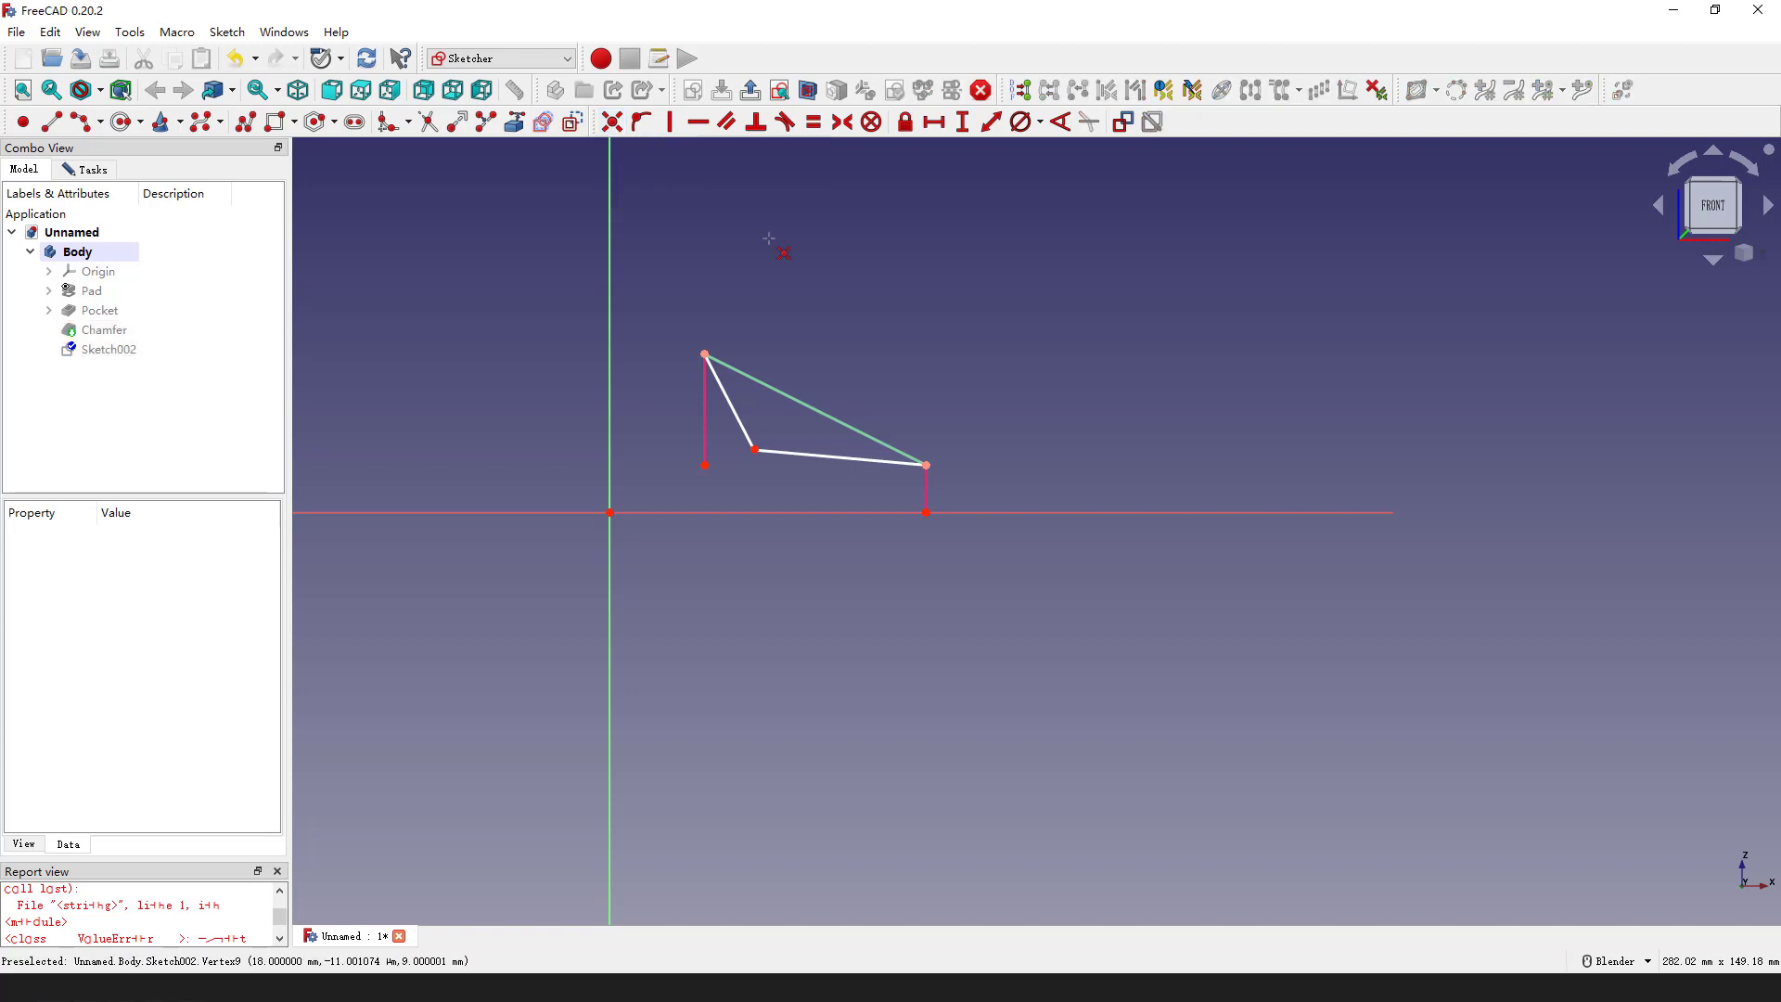
Reselect the remaining loose endpoints and make them coincident, closing the triangle
{"action": "right_click", "coordinate": [702, 235]}
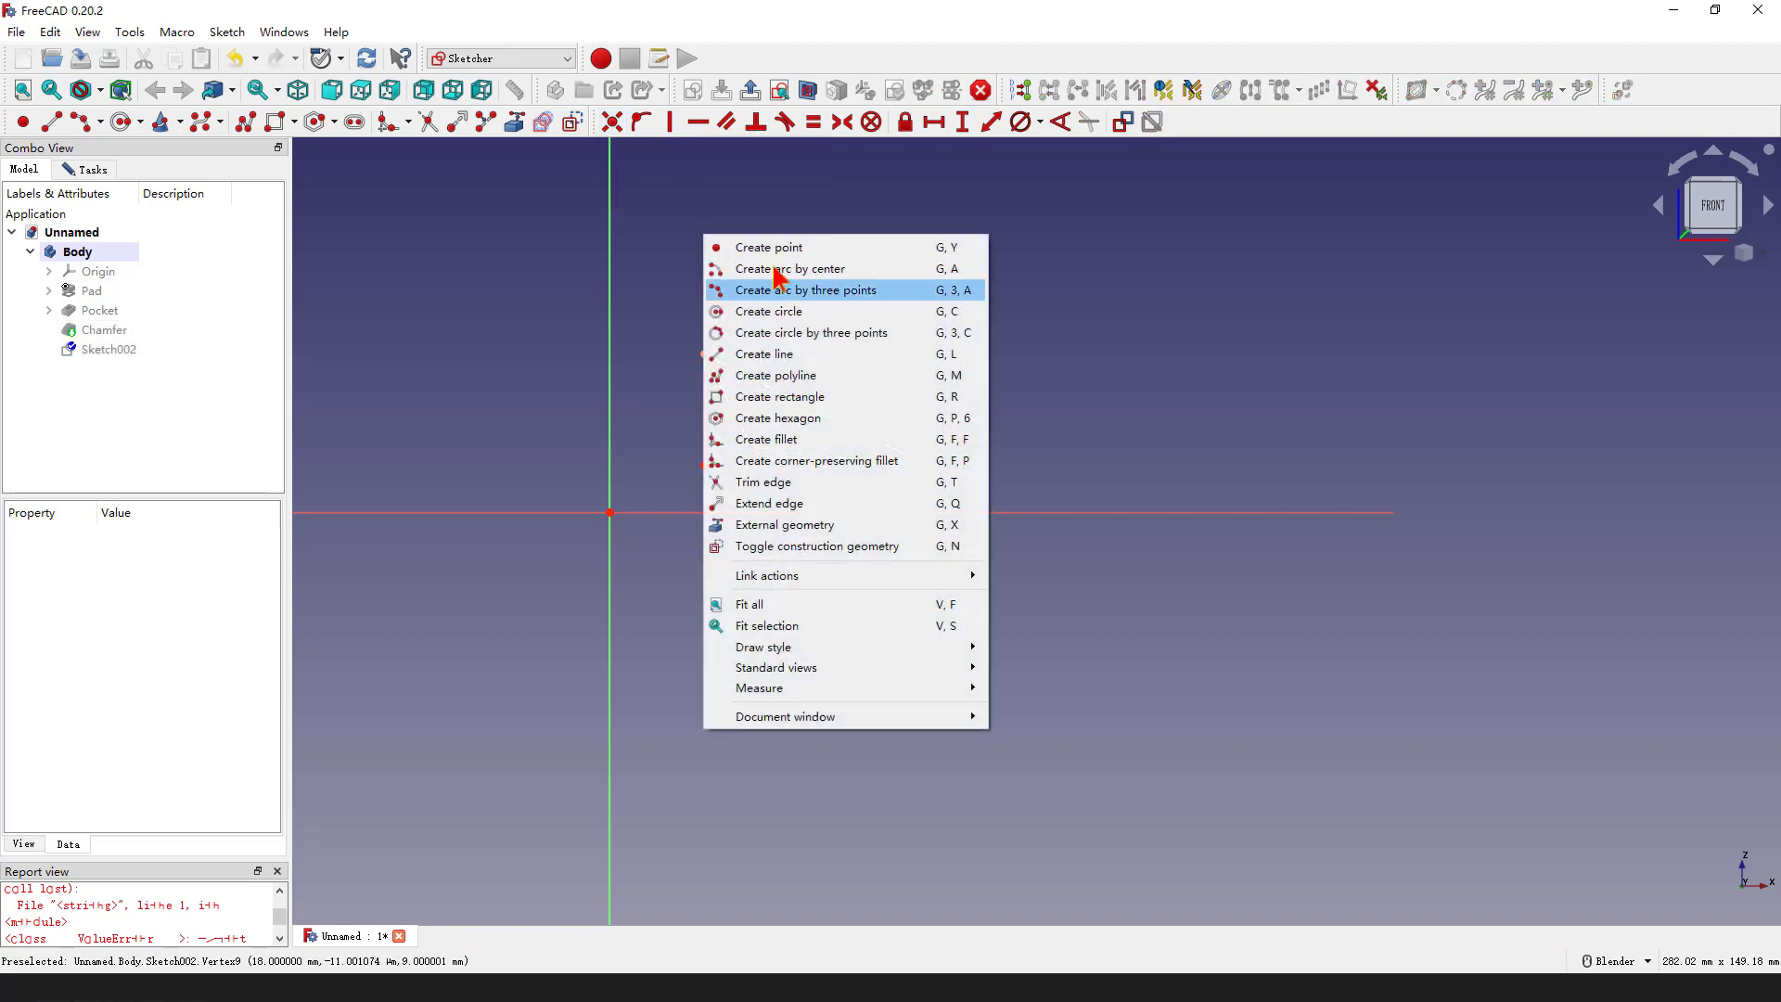
{"action": "key", "text": "Escape"}
{"action": "left_click", "coordinate": [755, 453]}
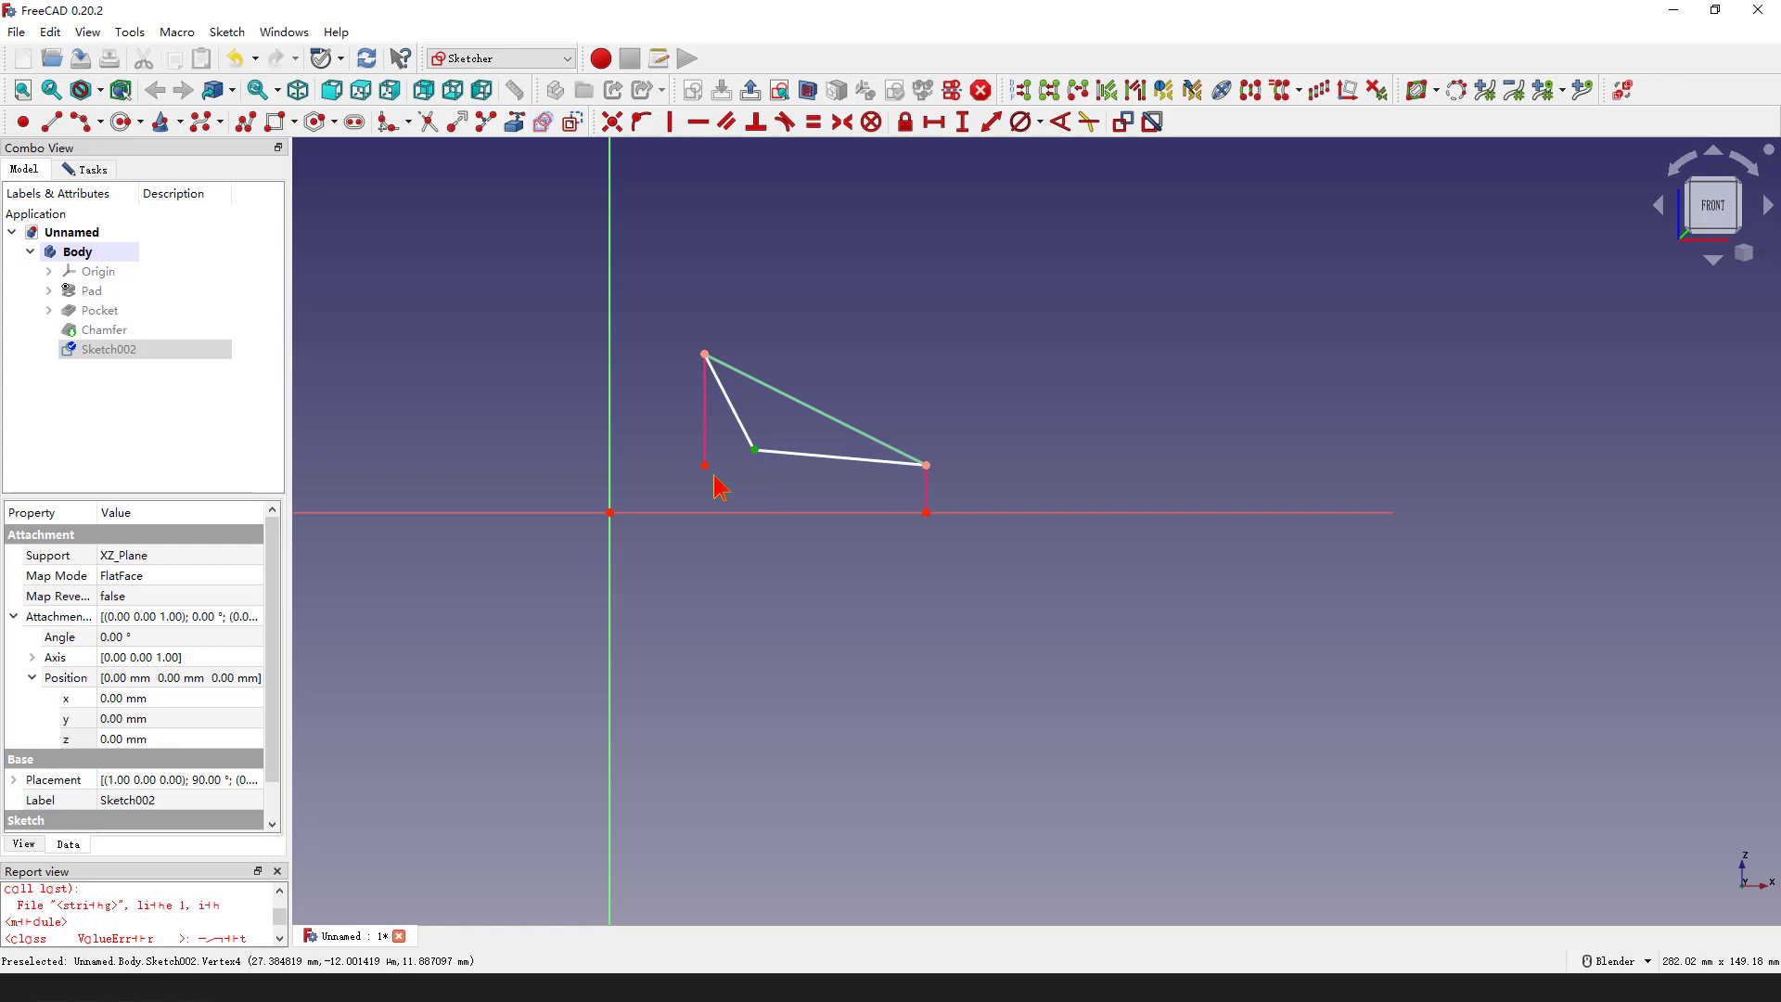
{"action": "left_click", "coordinate": [708, 477]}
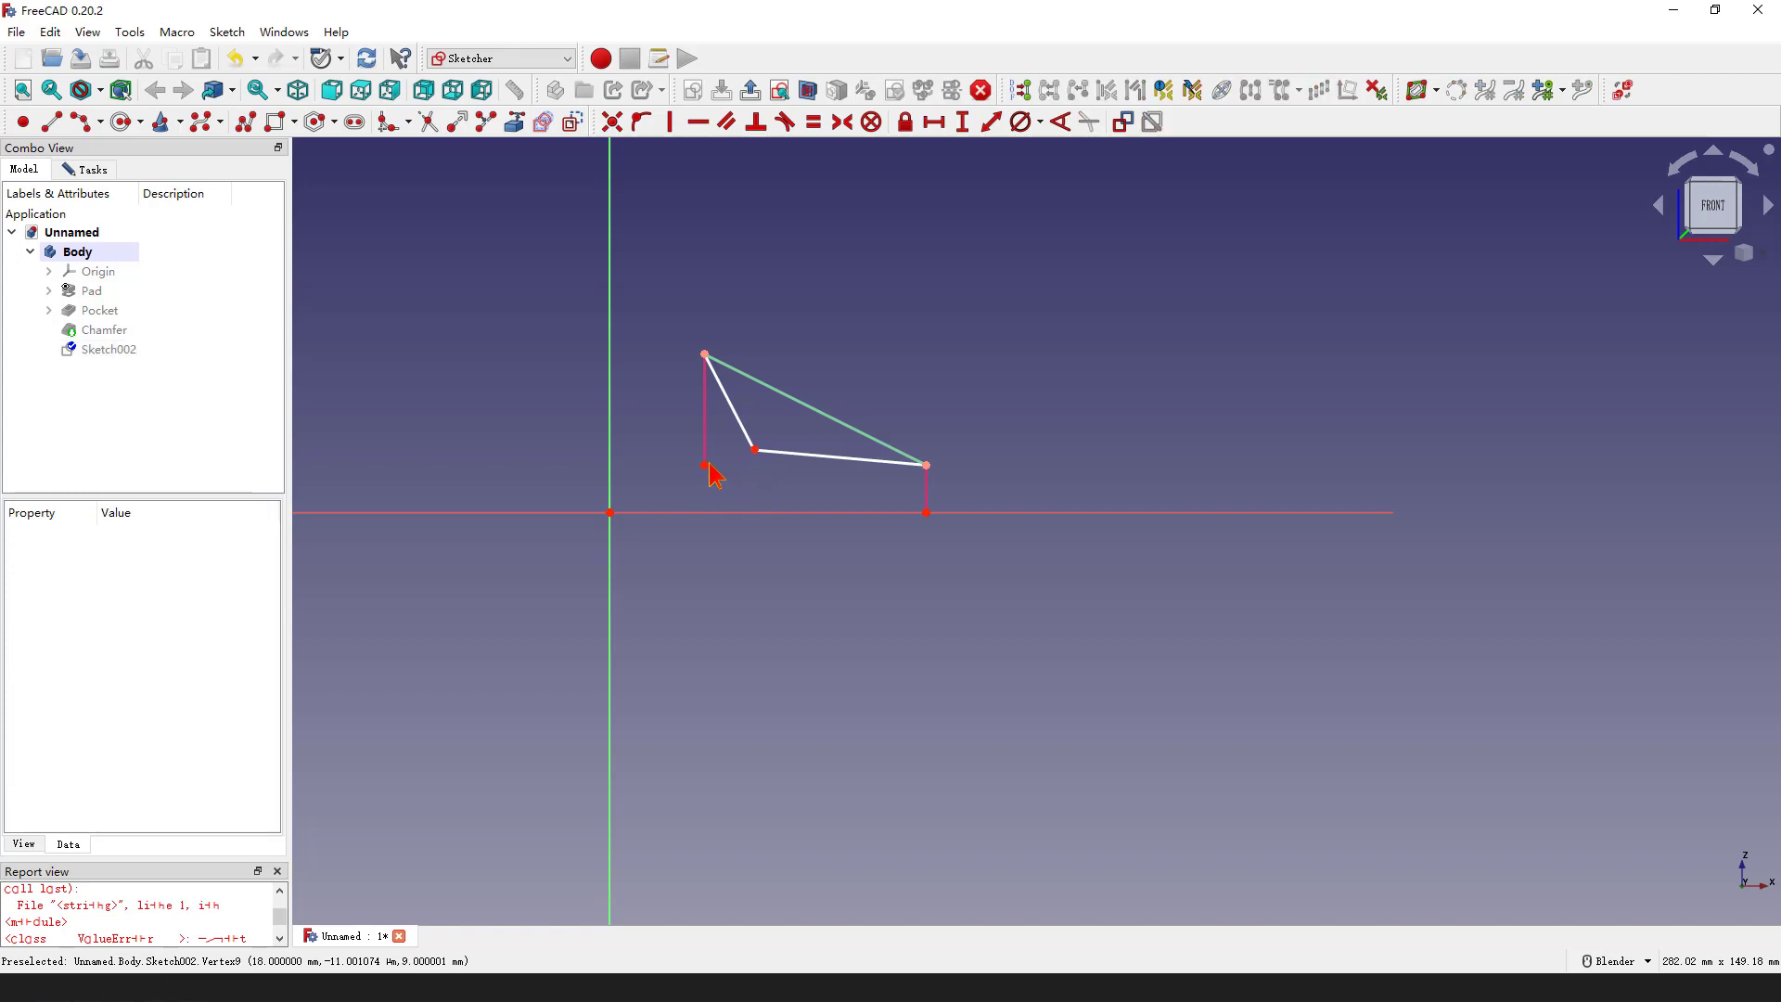
{"action": "left_click", "coordinate": [705, 470]}
{"action": "left_click", "coordinate": [755, 452], "text": "ctrl"}
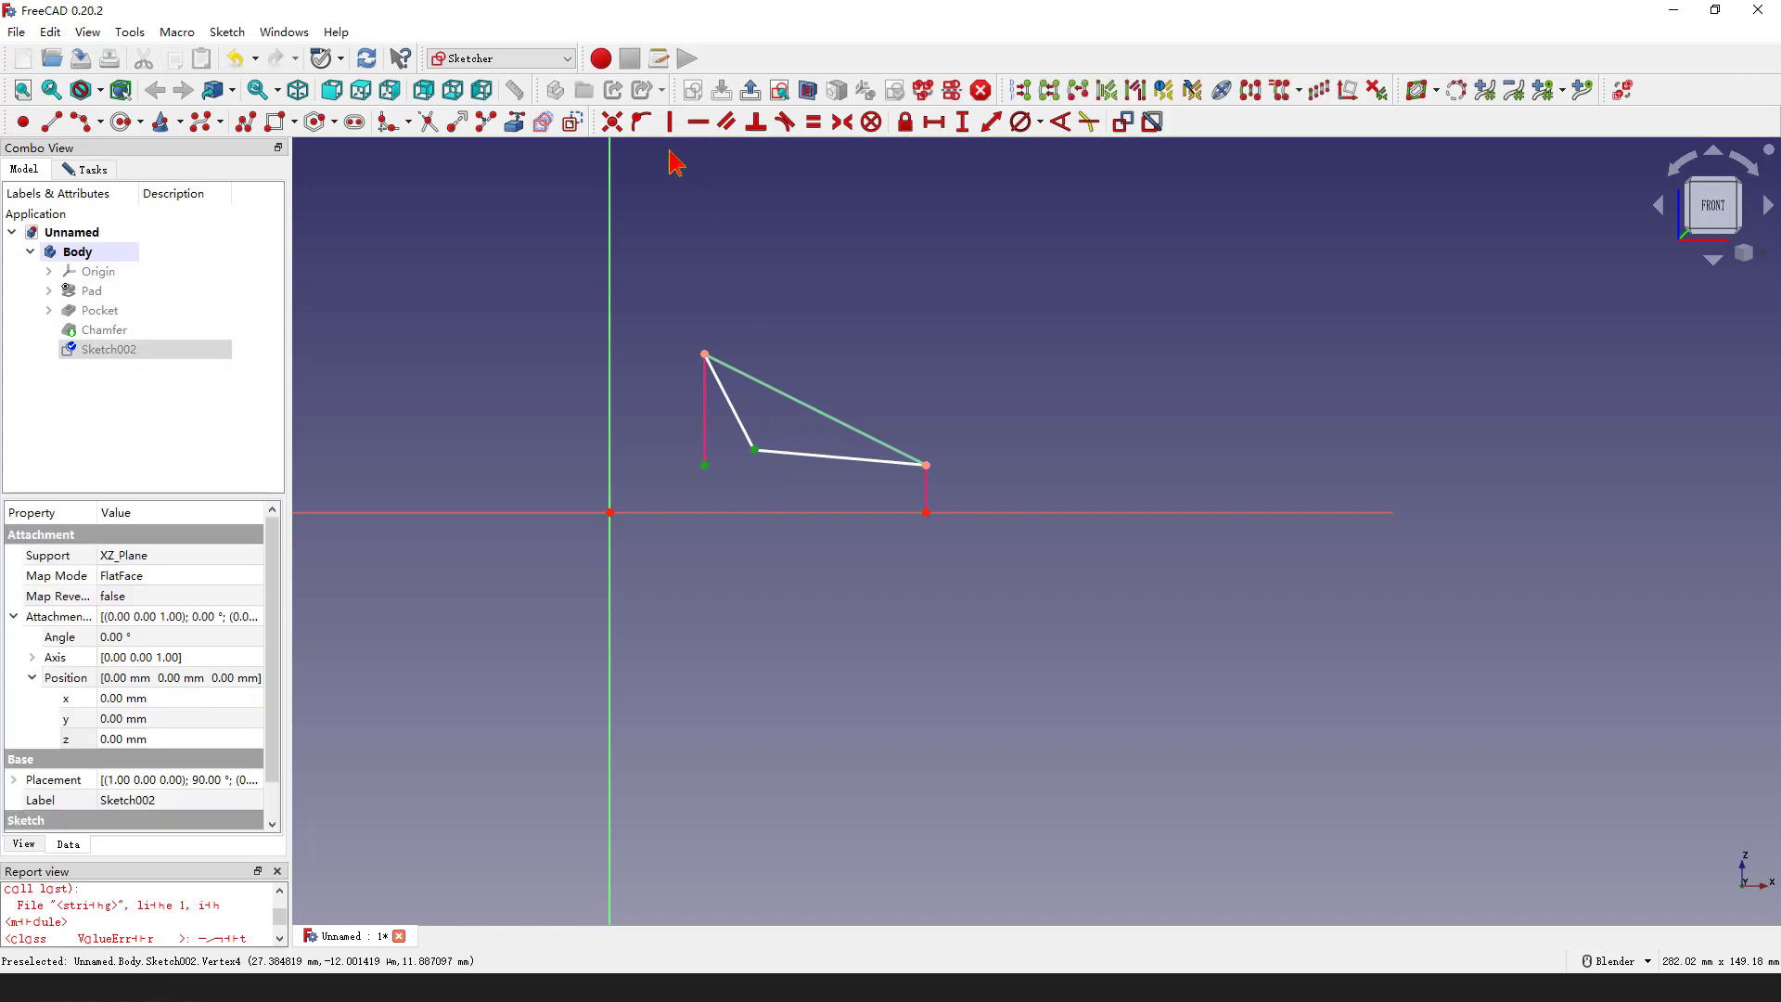
{"action": "left_click", "coordinate": [617, 126]}
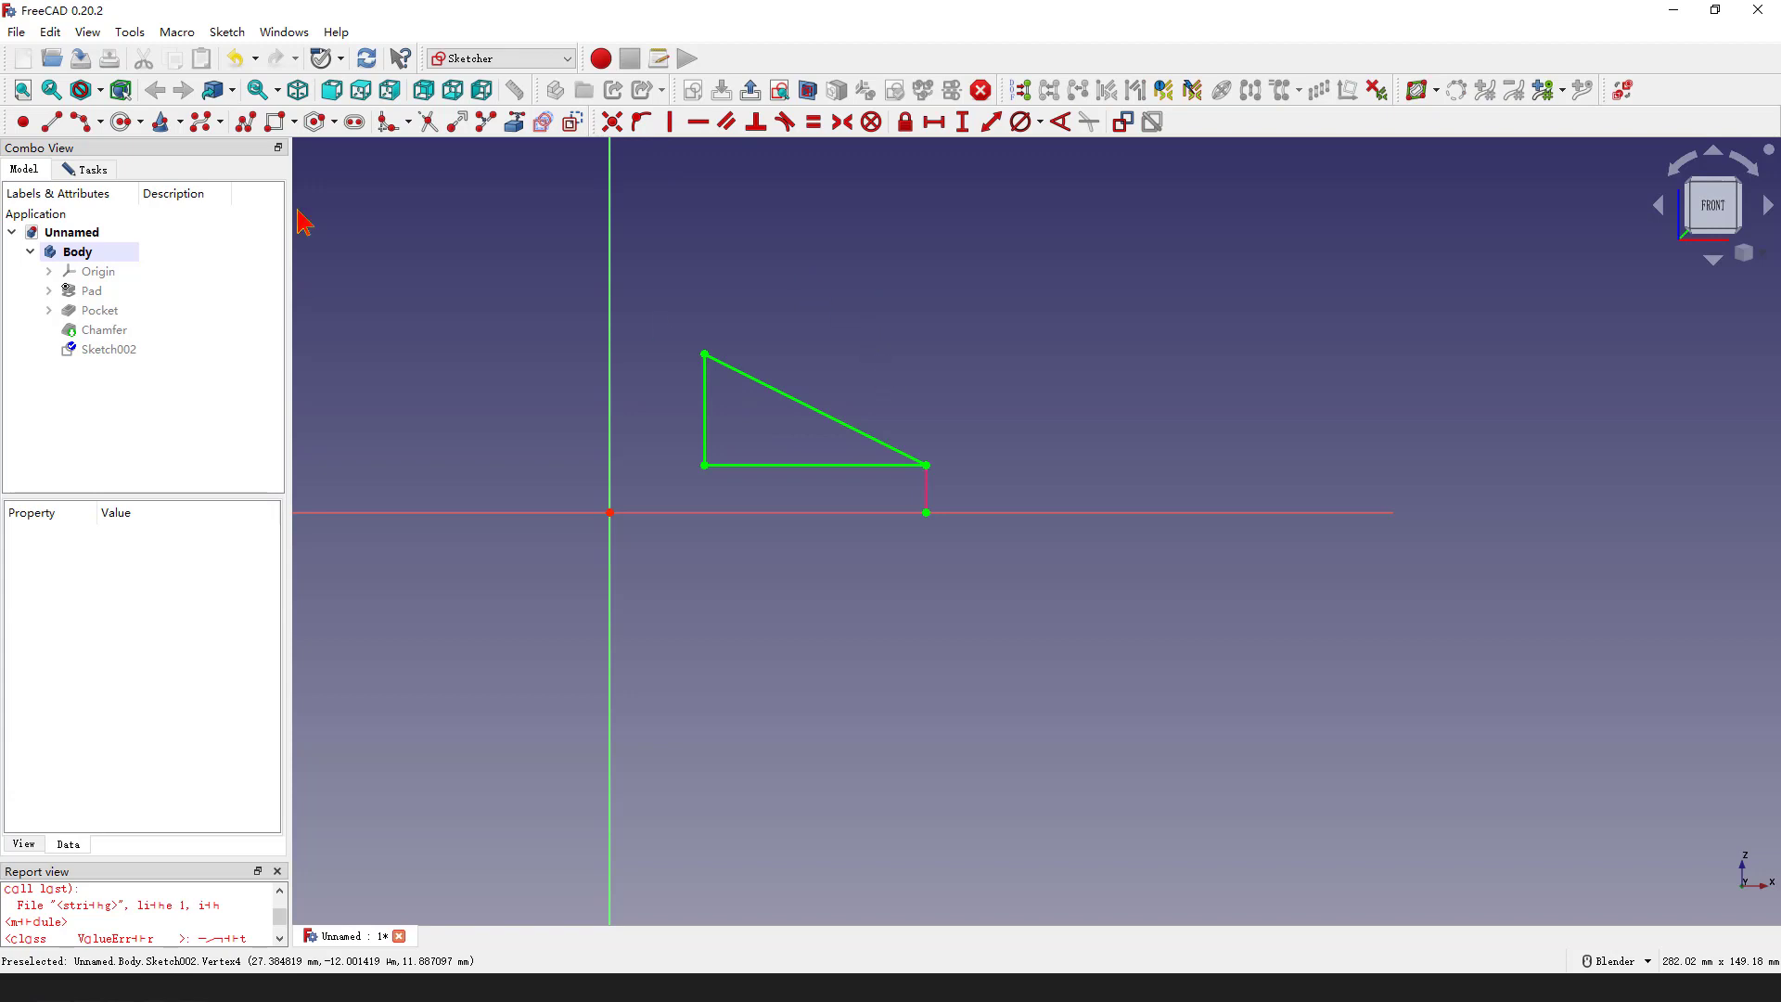
Pad Sketch002 symmetrically 7 mm into the rib, then view the part isometrically
{"action": "left_click", "coordinate": [751, 90]}
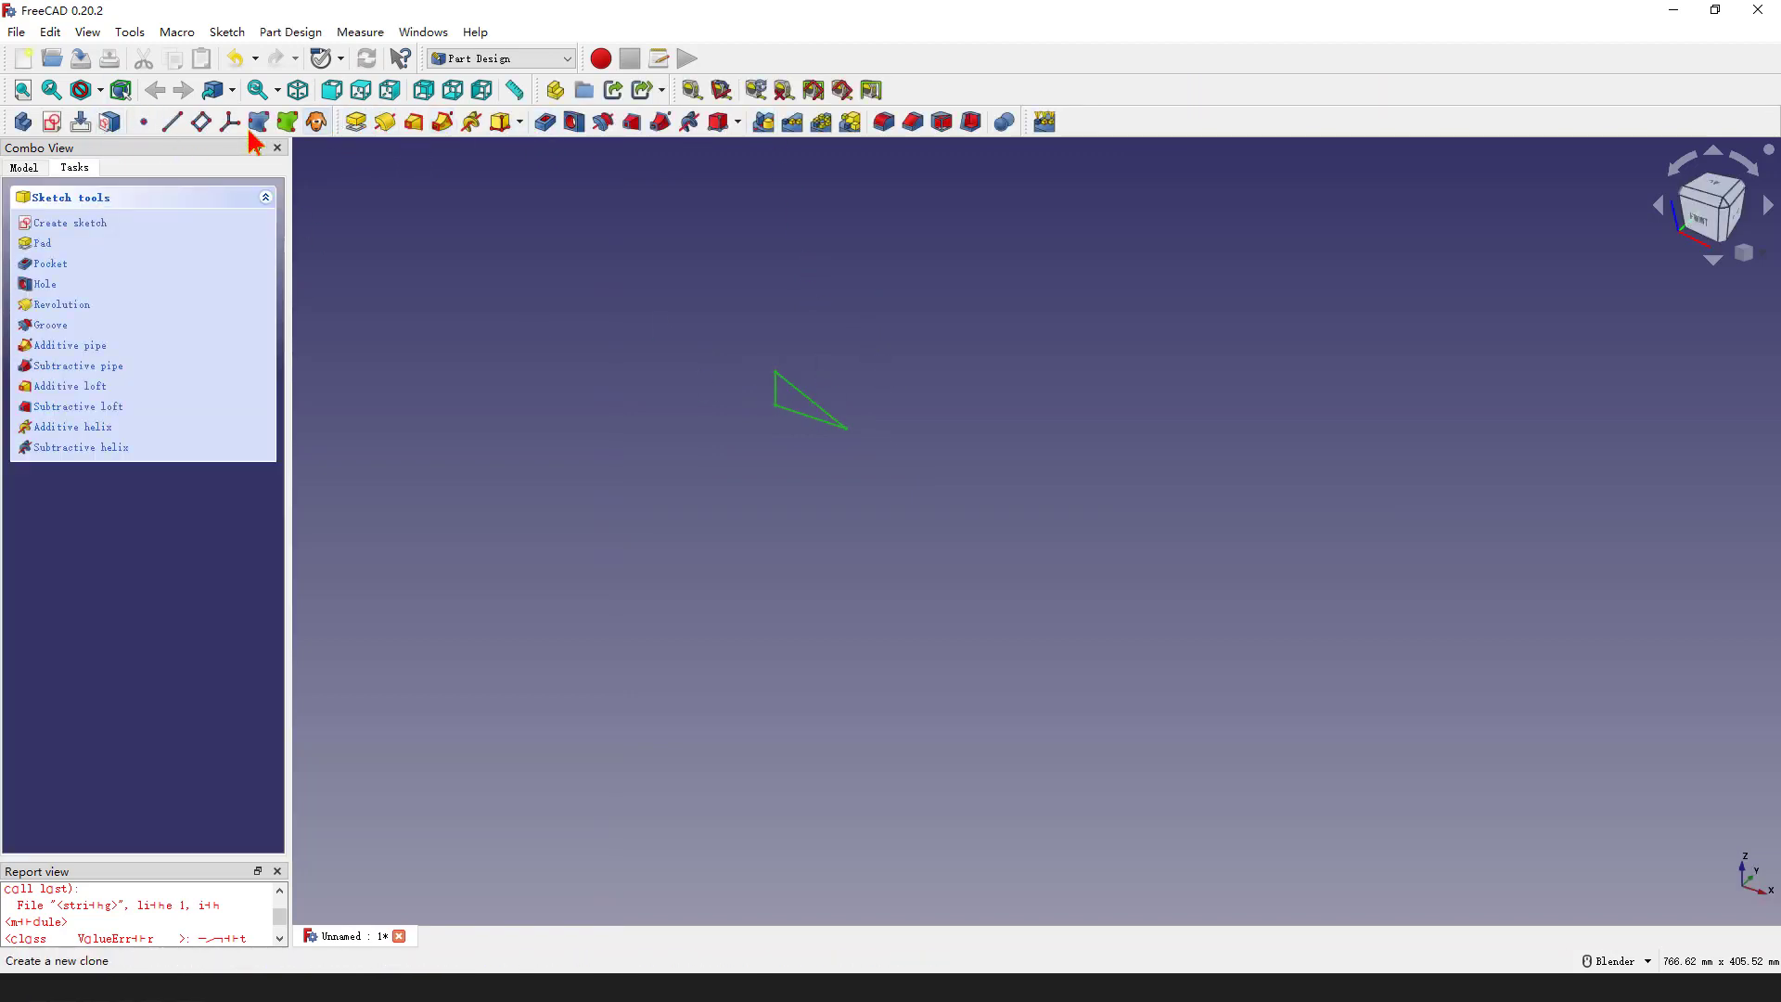
{"action": "left_click", "coordinate": [356, 124]}
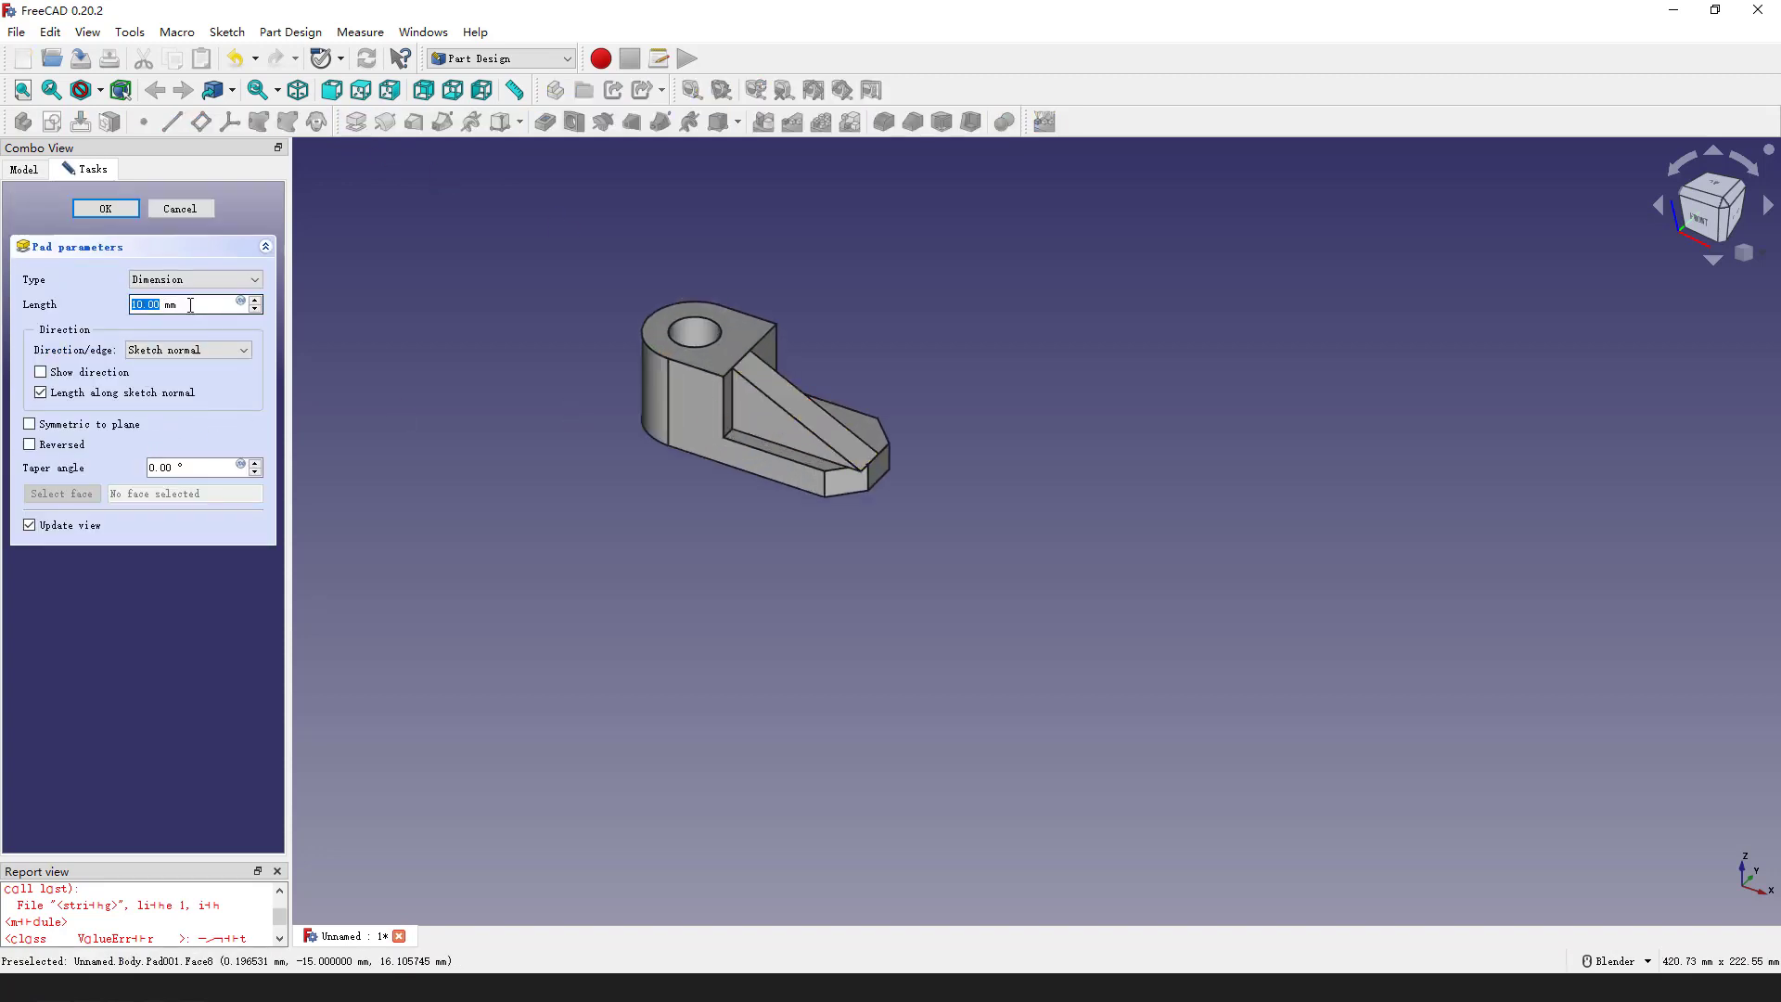
{"action": "left_click", "coordinate": [45, 429]}
{"action": "middle_click_drag", "start_coordinate": [854, 509], "coordinate": [774, 511]}
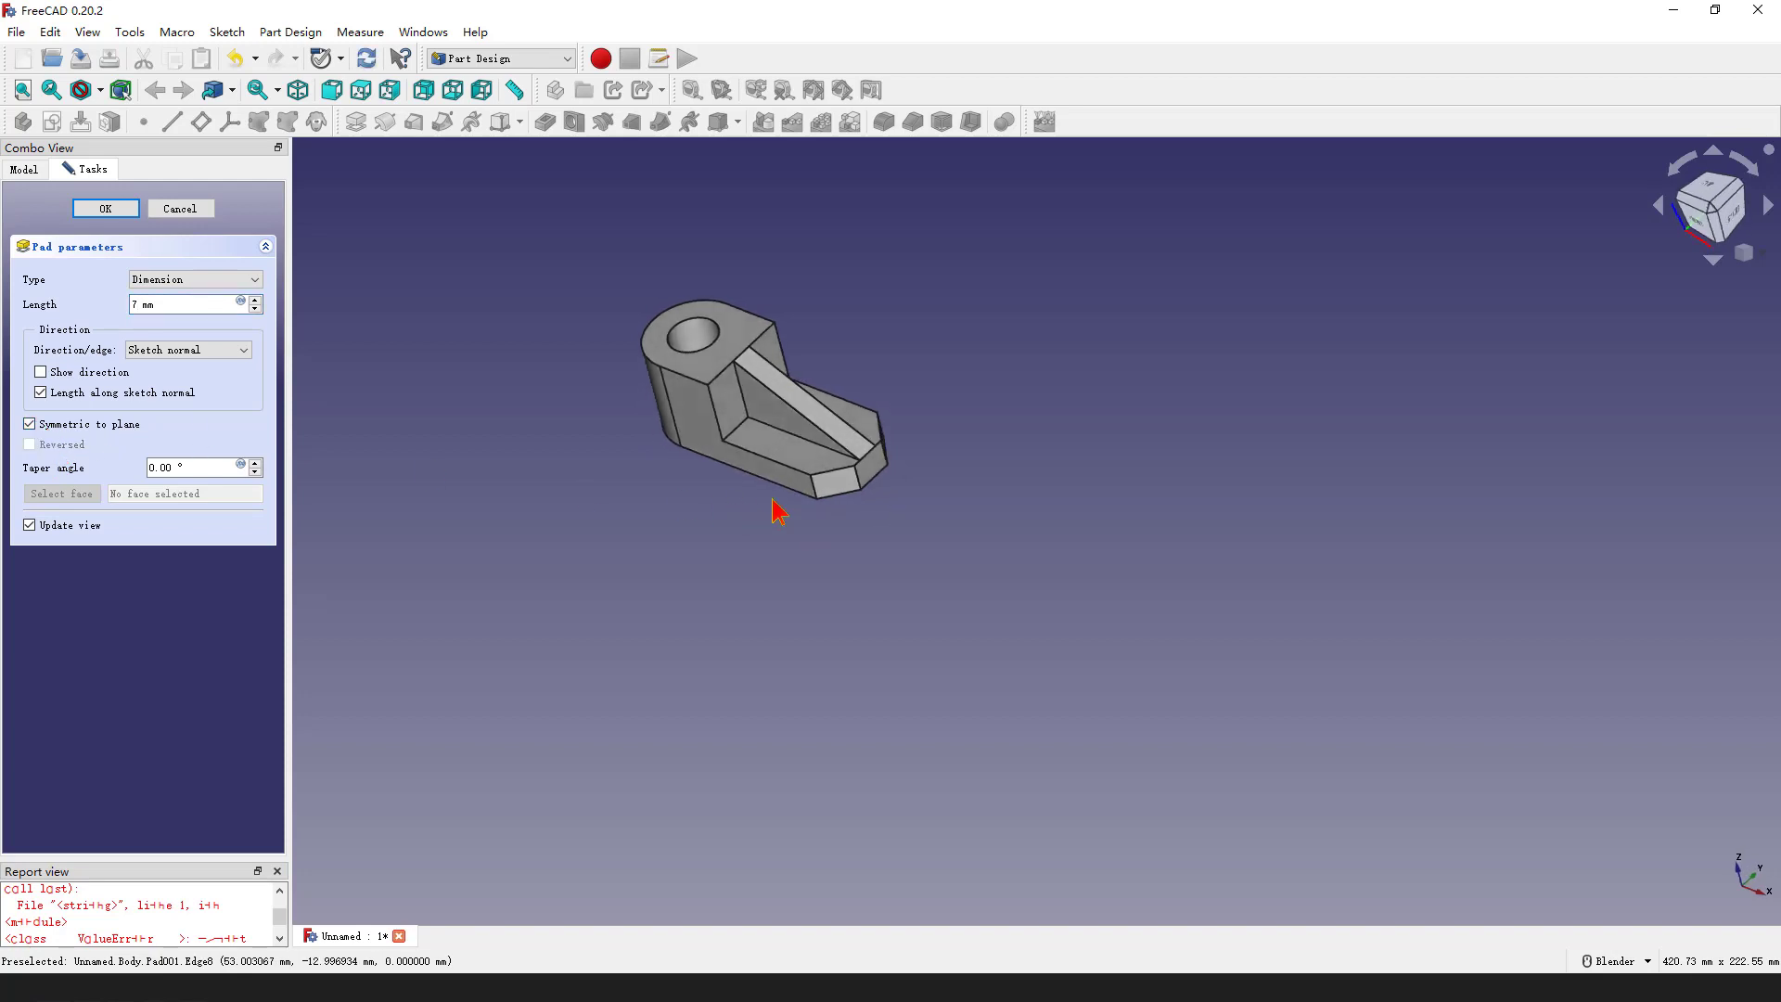
{"action": "left_click", "coordinate": [106, 210]}
{"action": "scroll", "coordinate": [710, 387], "scroll_direction": "up", "scroll_amount": 1}
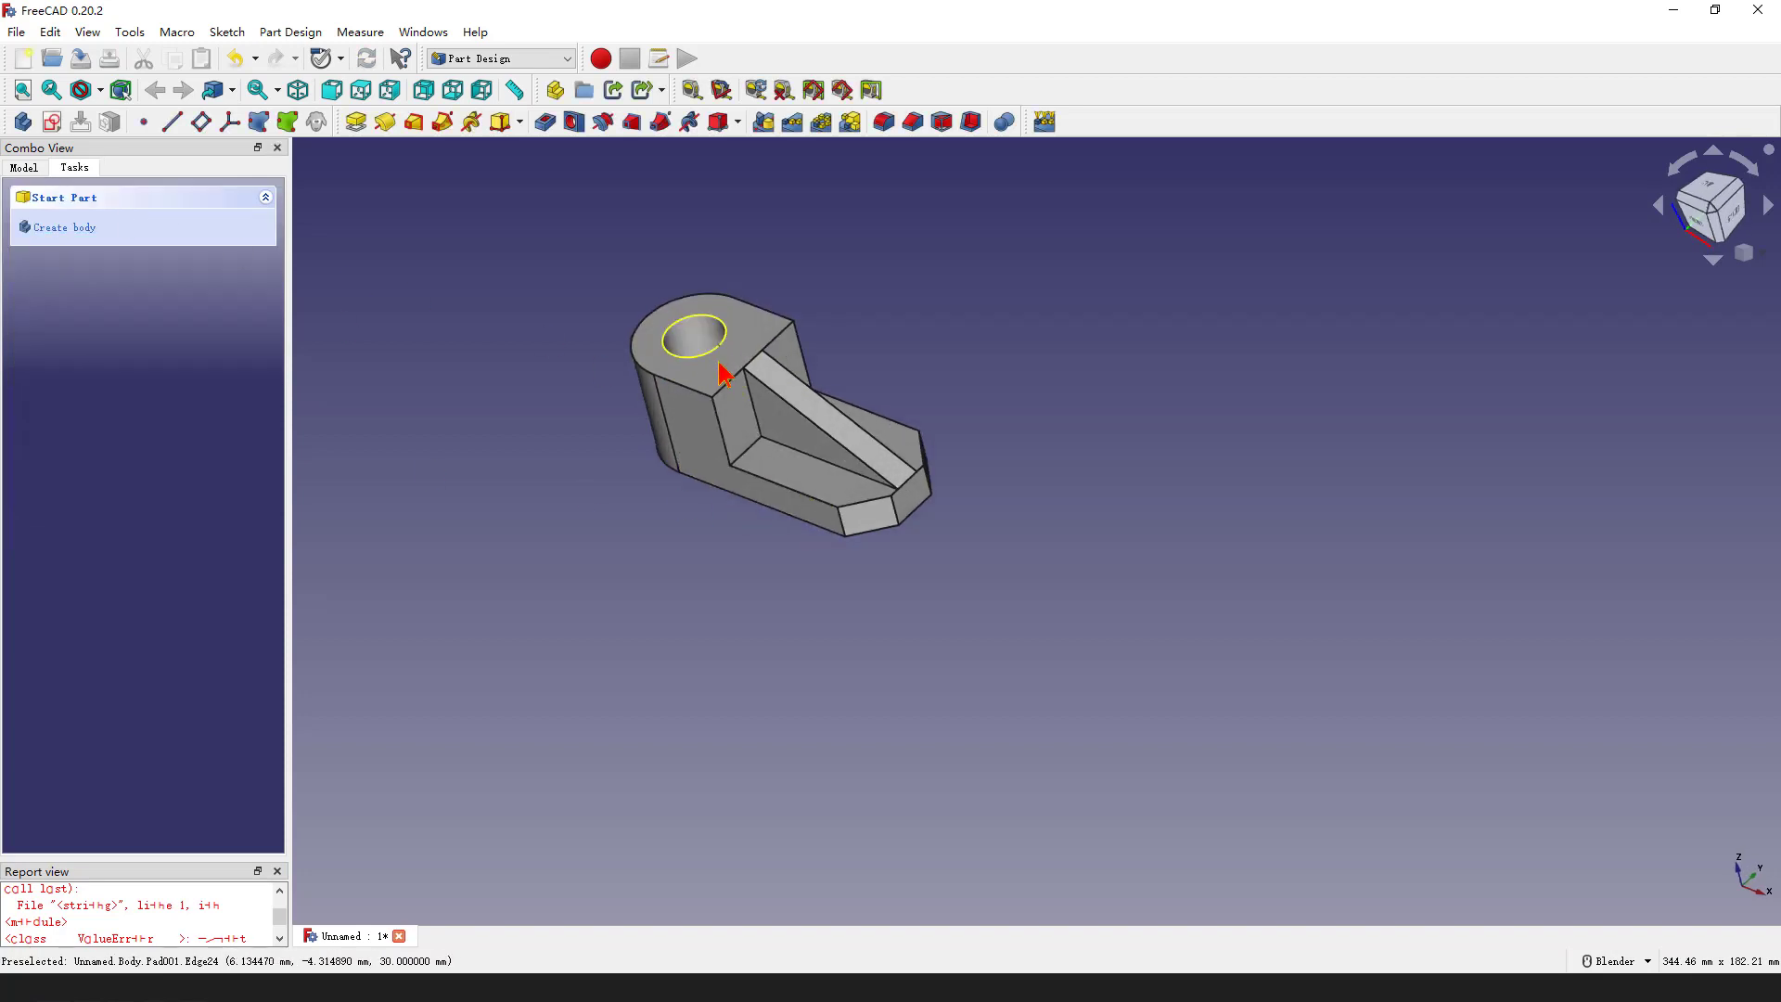
{"action": "key", "text": "0"}
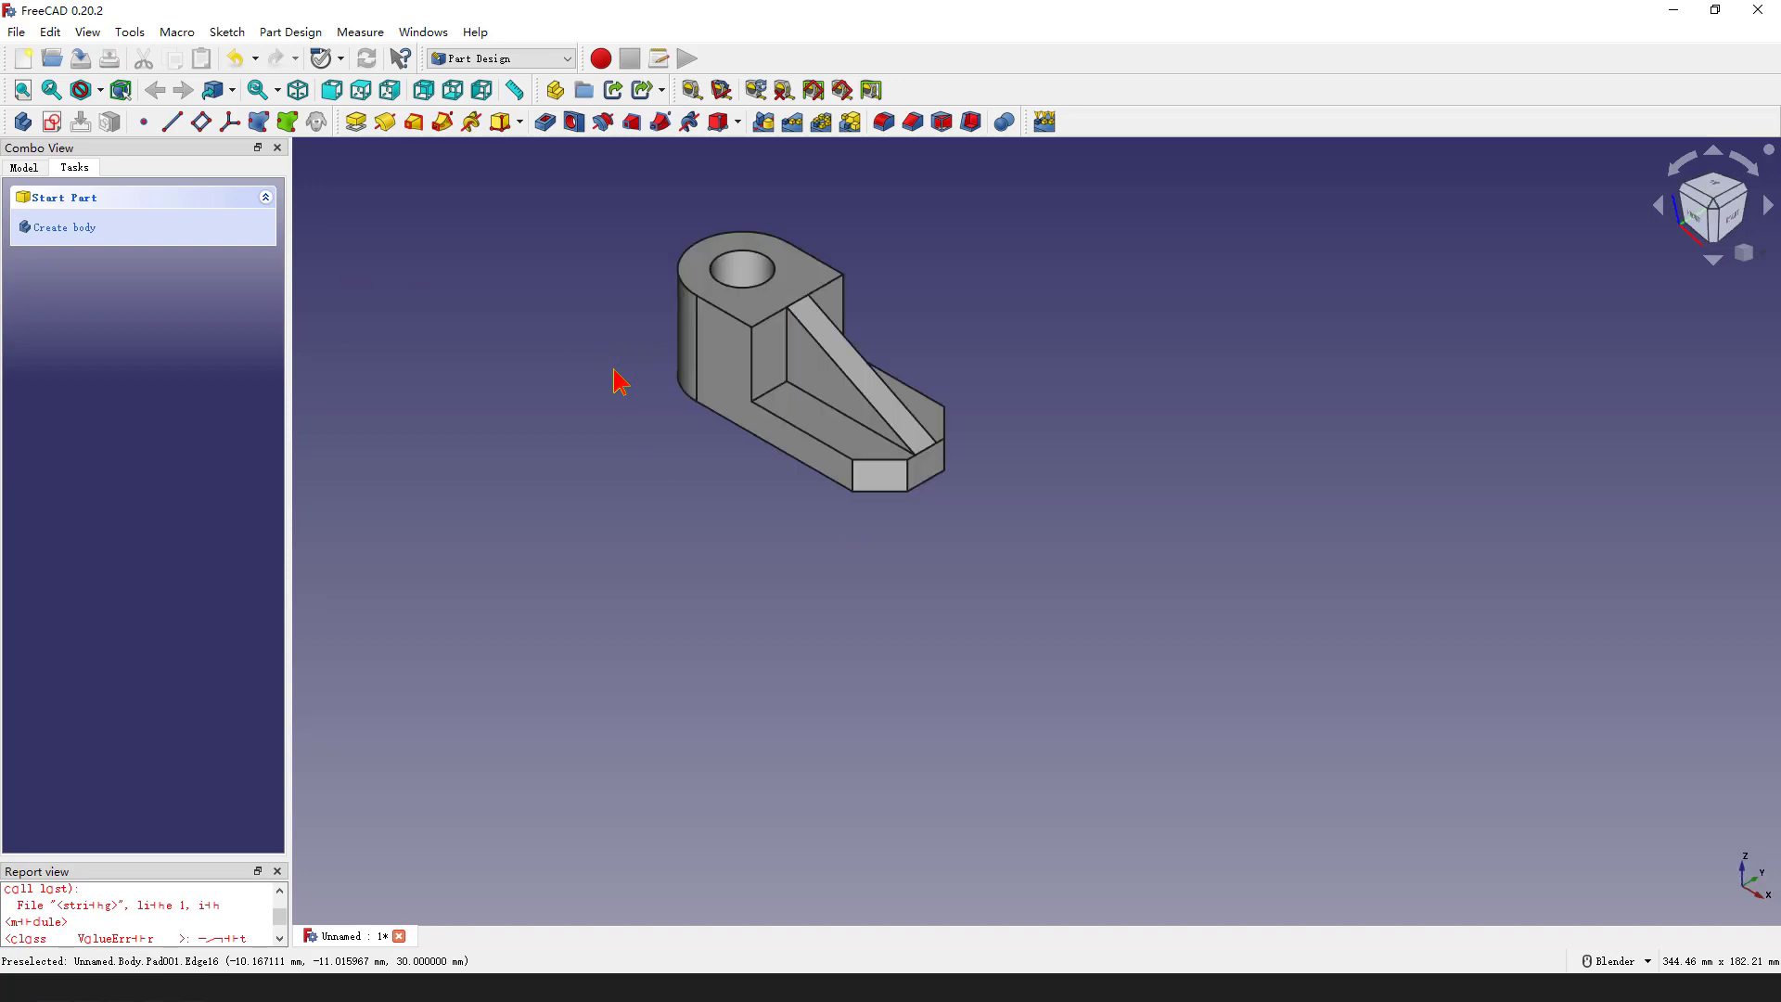
Set the Body's appearance shape colour to orange
{"action": "left_click", "coordinate": [25, 169]}
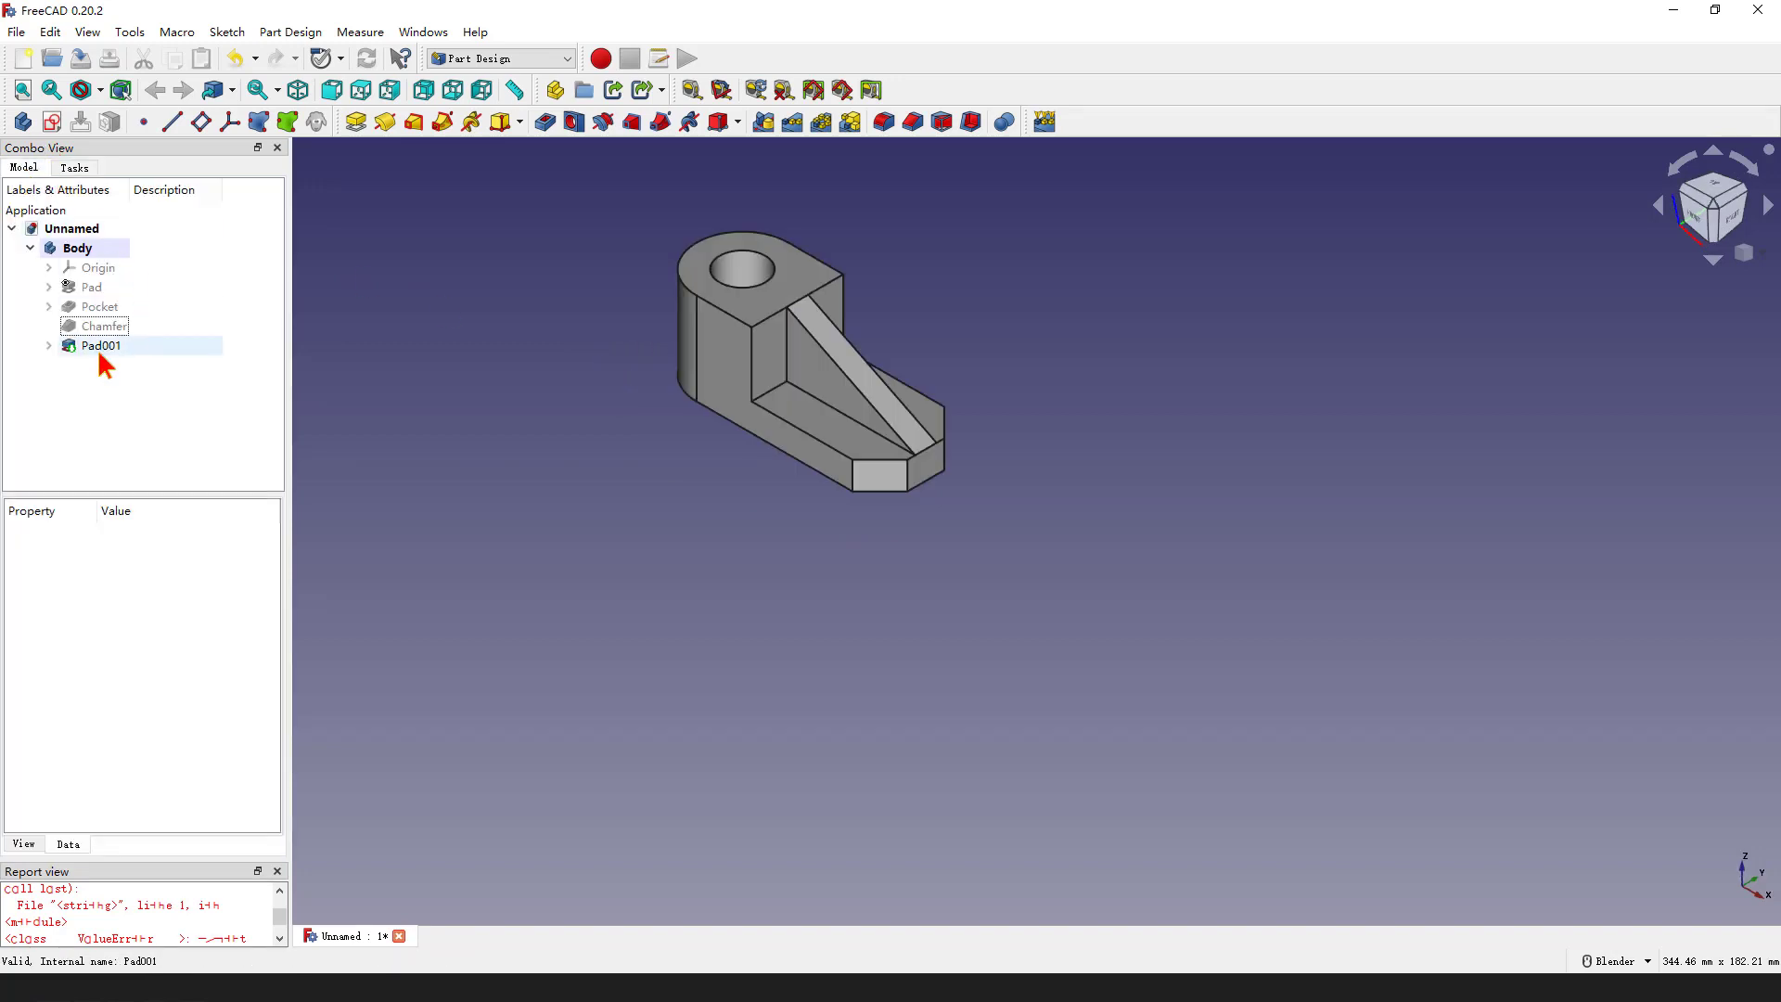
{"action": "right_click", "coordinate": [80, 251]}
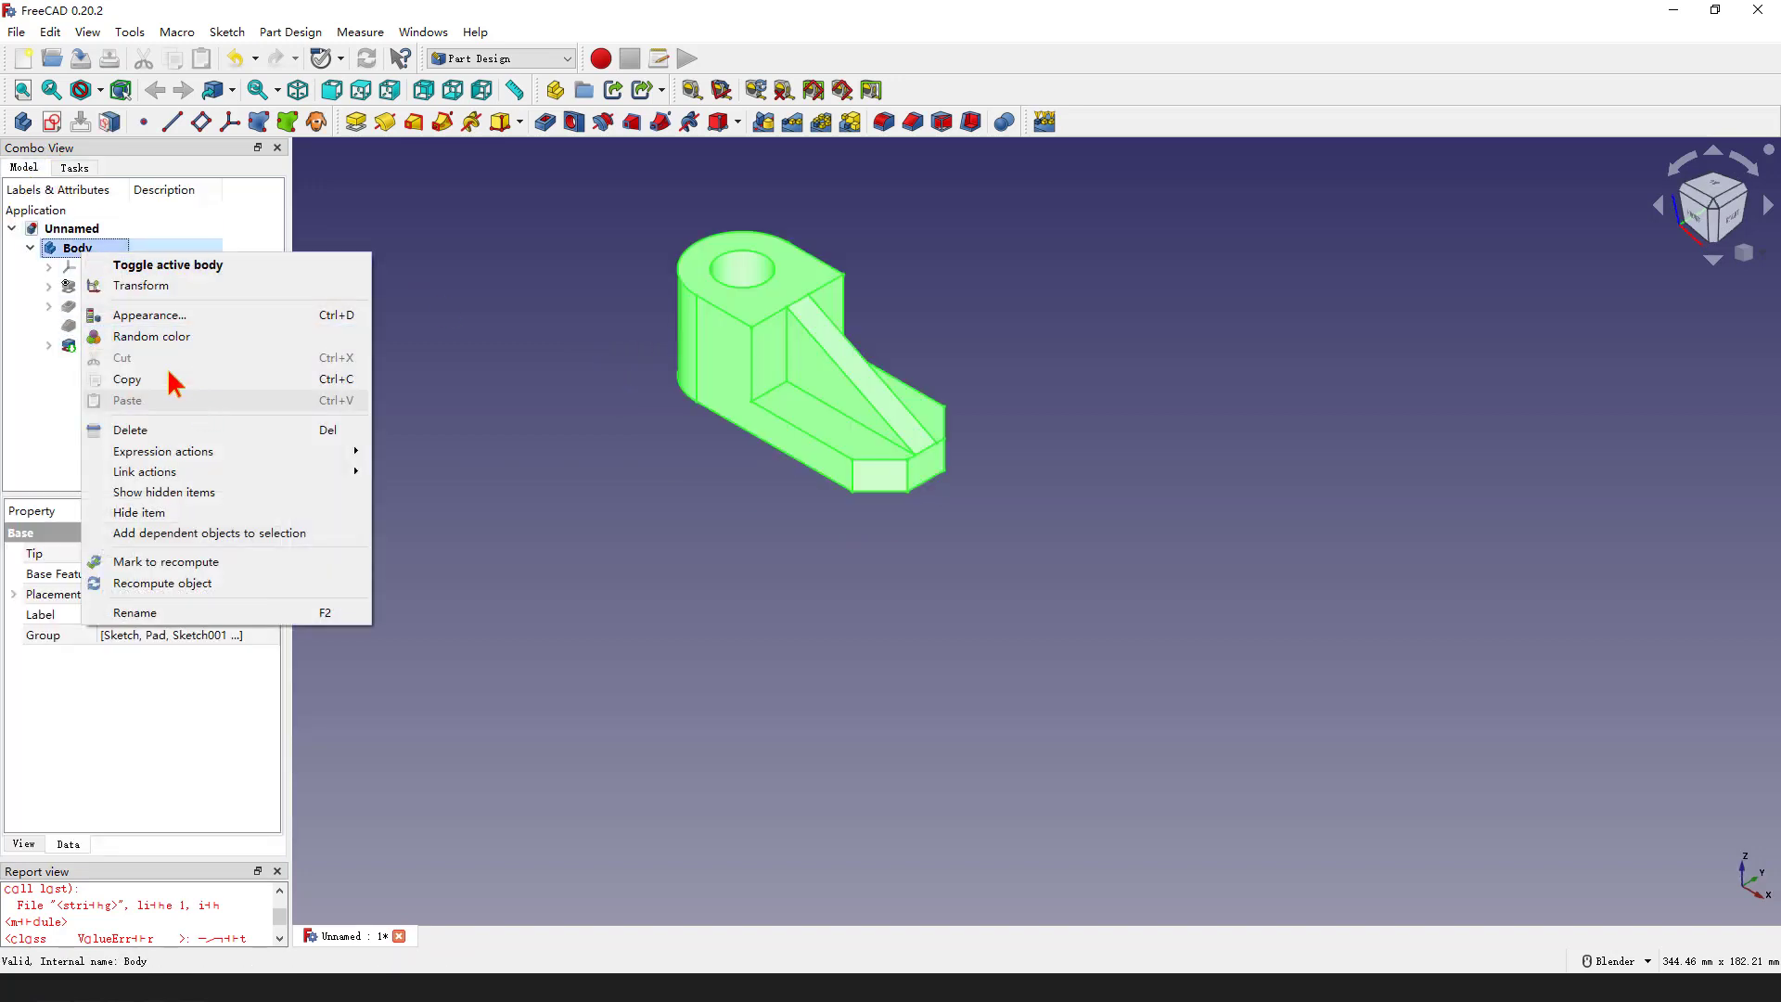
{"action": "left_click", "coordinate": [208, 314]}
{"action": "left_click", "coordinate": [202, 372]}
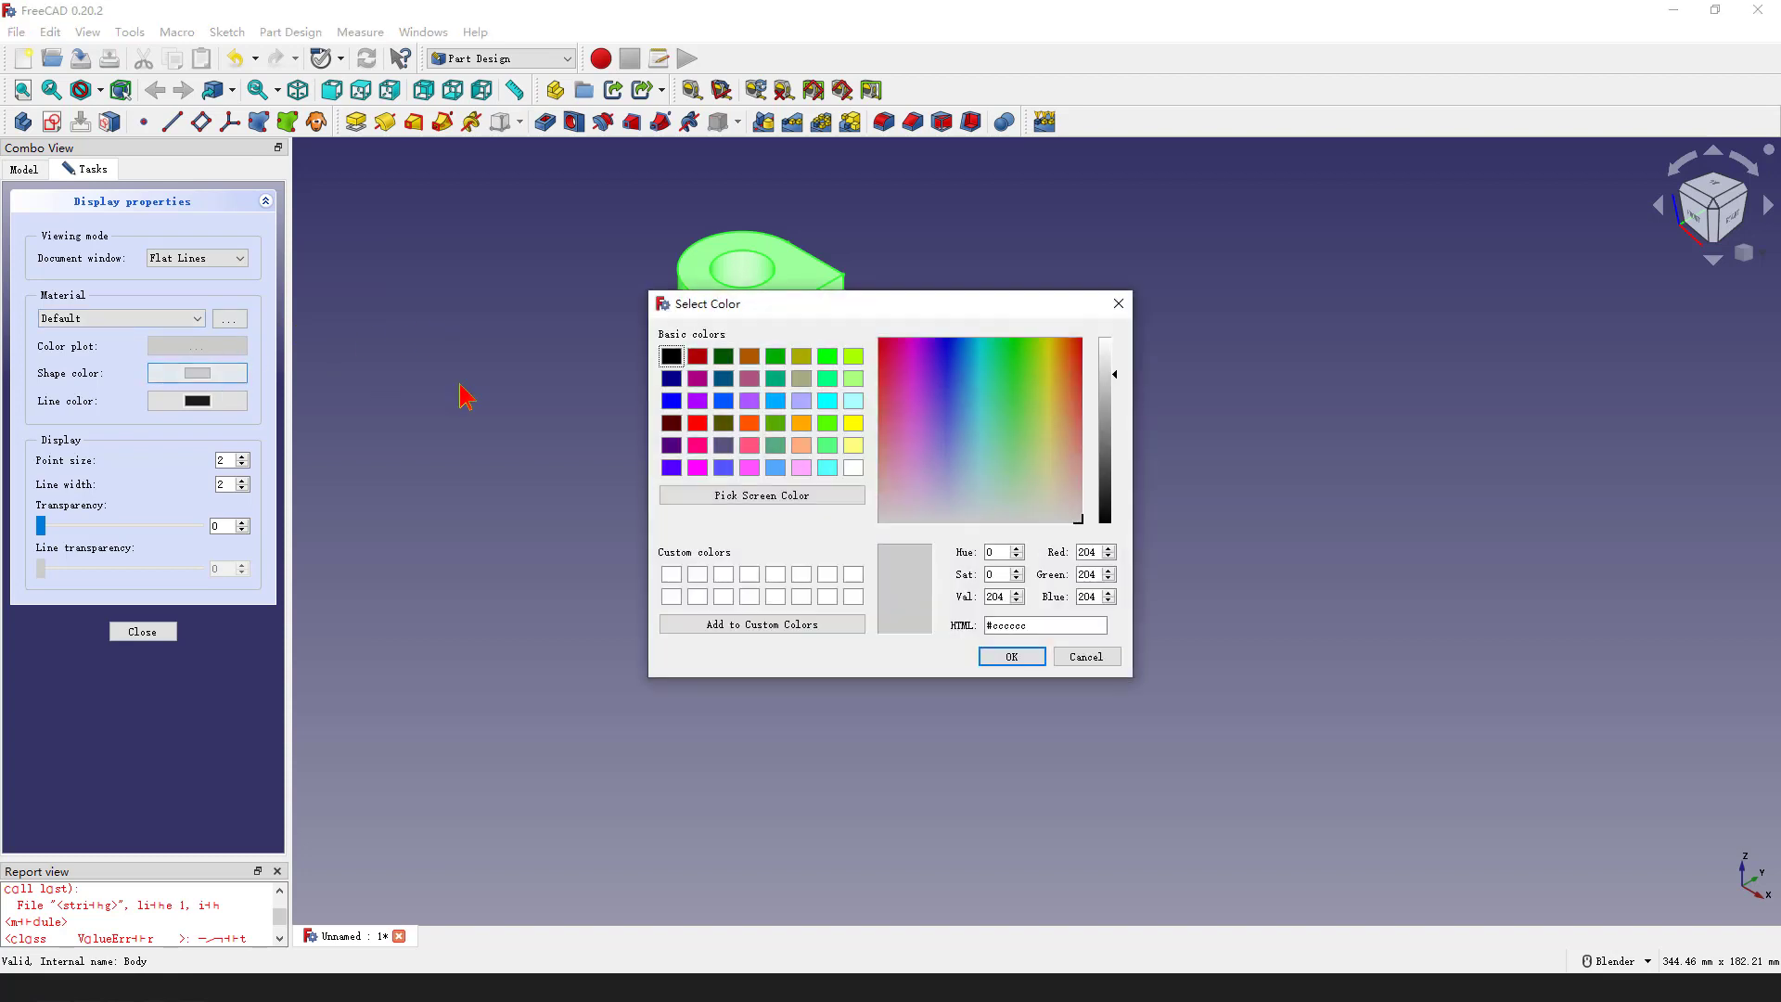
{"action": "left_click", "coordinate": [749, 423]}
{"action": "left_click", "coordinate": [1012, 656]}
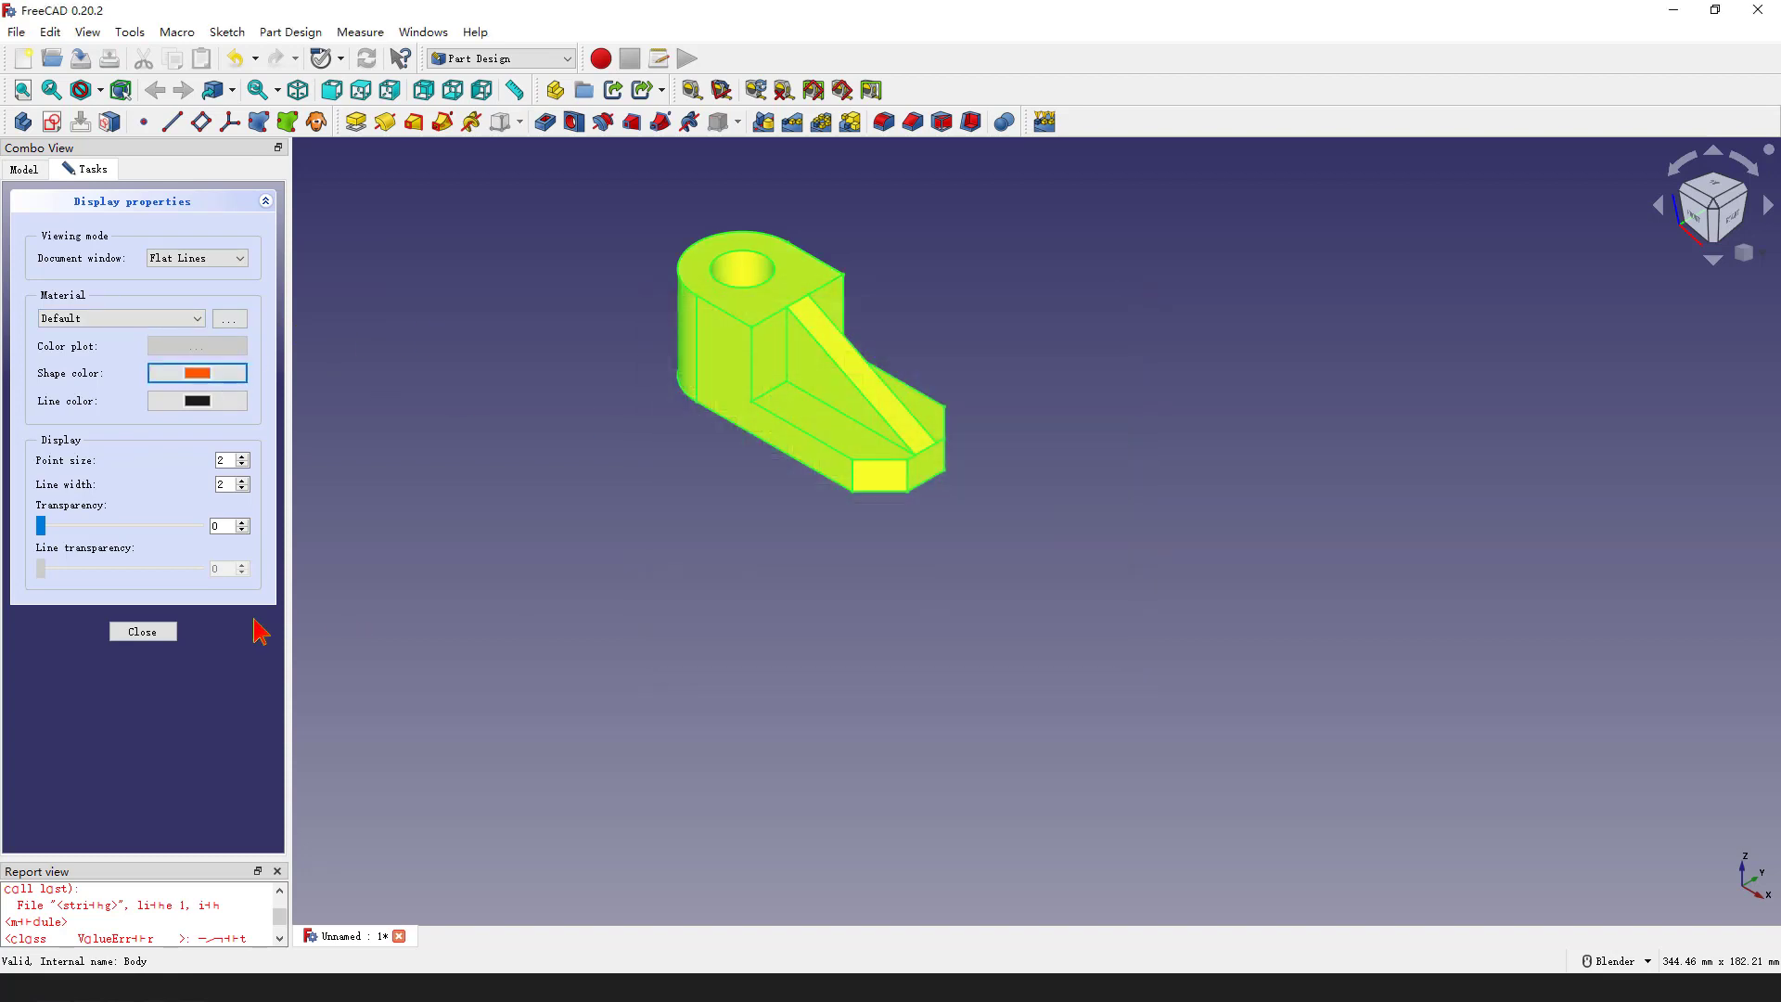
{"action": "left_click", "coordinate": [141, 634]}
Fit the whole orange model in view and orbit to inspect it
{"action": "right_click", "coordinate": [1194, 471]}
{"action": "left_click", "coordinate": [1233, 507]}
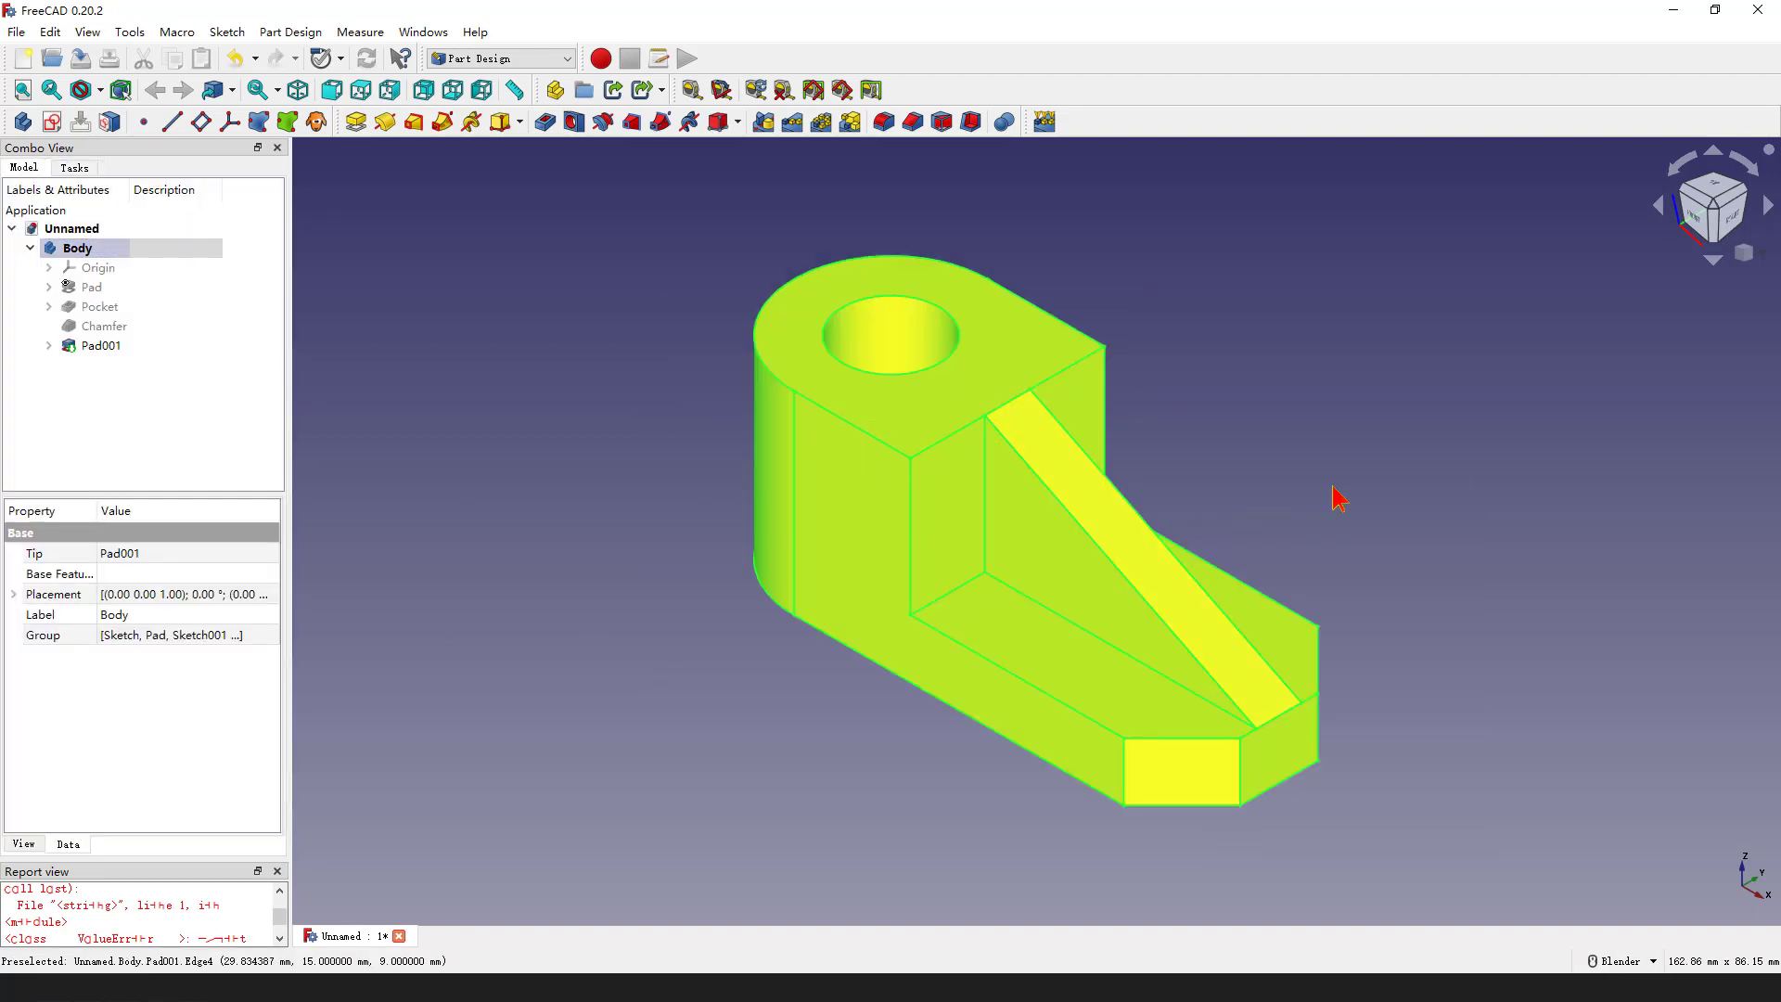
{"action": "left_click", "coordinate": [1333, 498]}
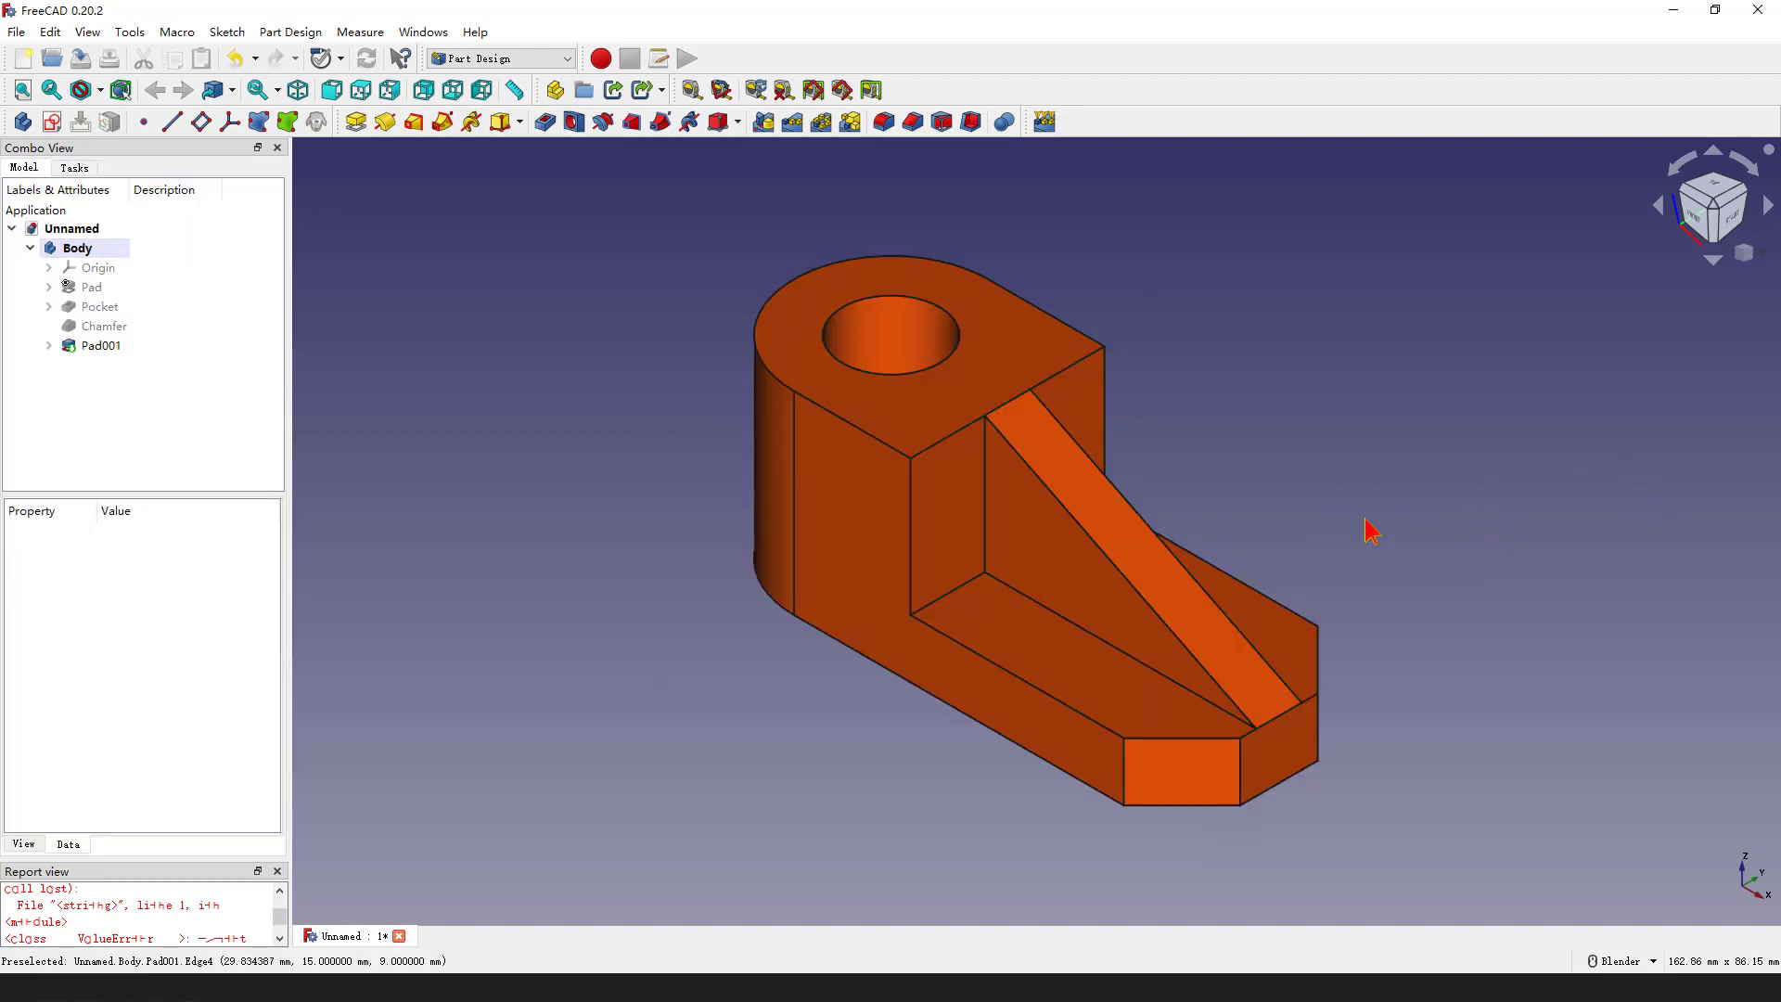
{"action": "mouse_move", "coordinate": [1366, 530]}
{"action": "middle_mouse_down"}
{"action": "mouse_move", "coordinate": [1471, 509]}
{"action": "mouse_move", "coordinate": [1383, 520]}
{"action": "mouse_move", "coordinate": [1329, 504]}
{"action": "mouse_move", "coordinate": [1408, 510]}
{"action": "middle_mouse_up"}
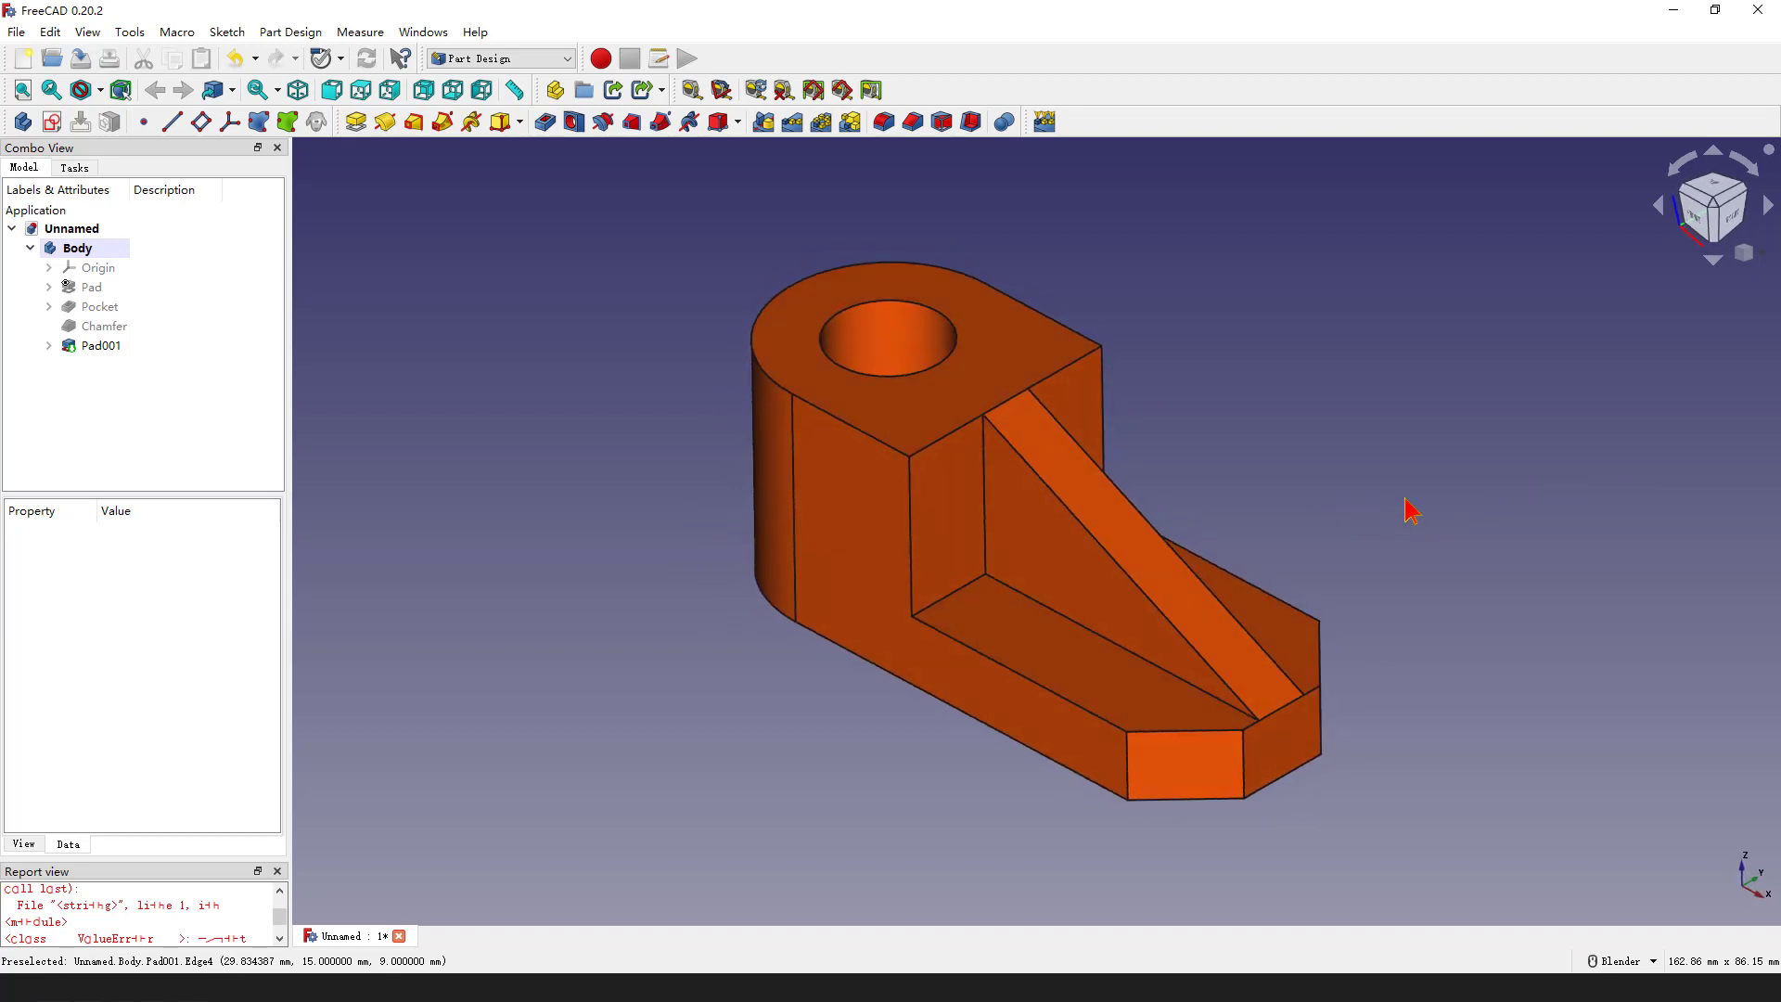